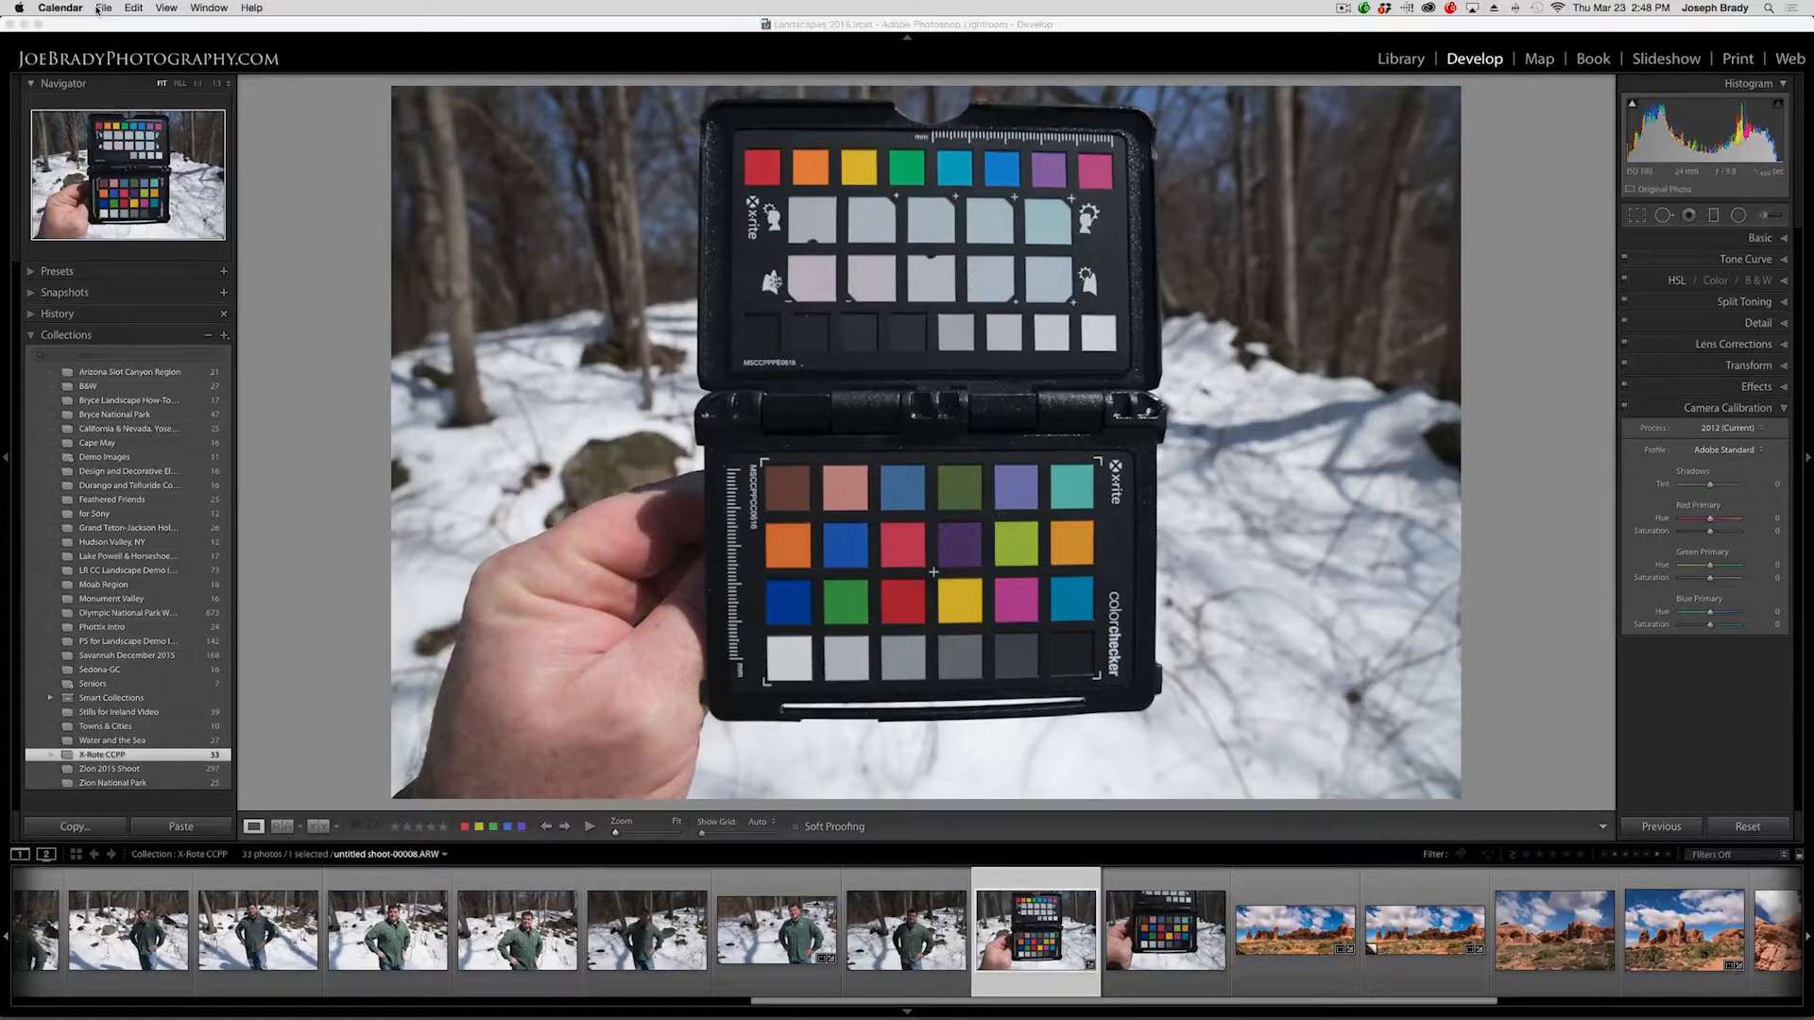
Export the colour-chart photo with the ColorChecker Passport preset, naming the DNG profile "Session 3".
click(112, 31)
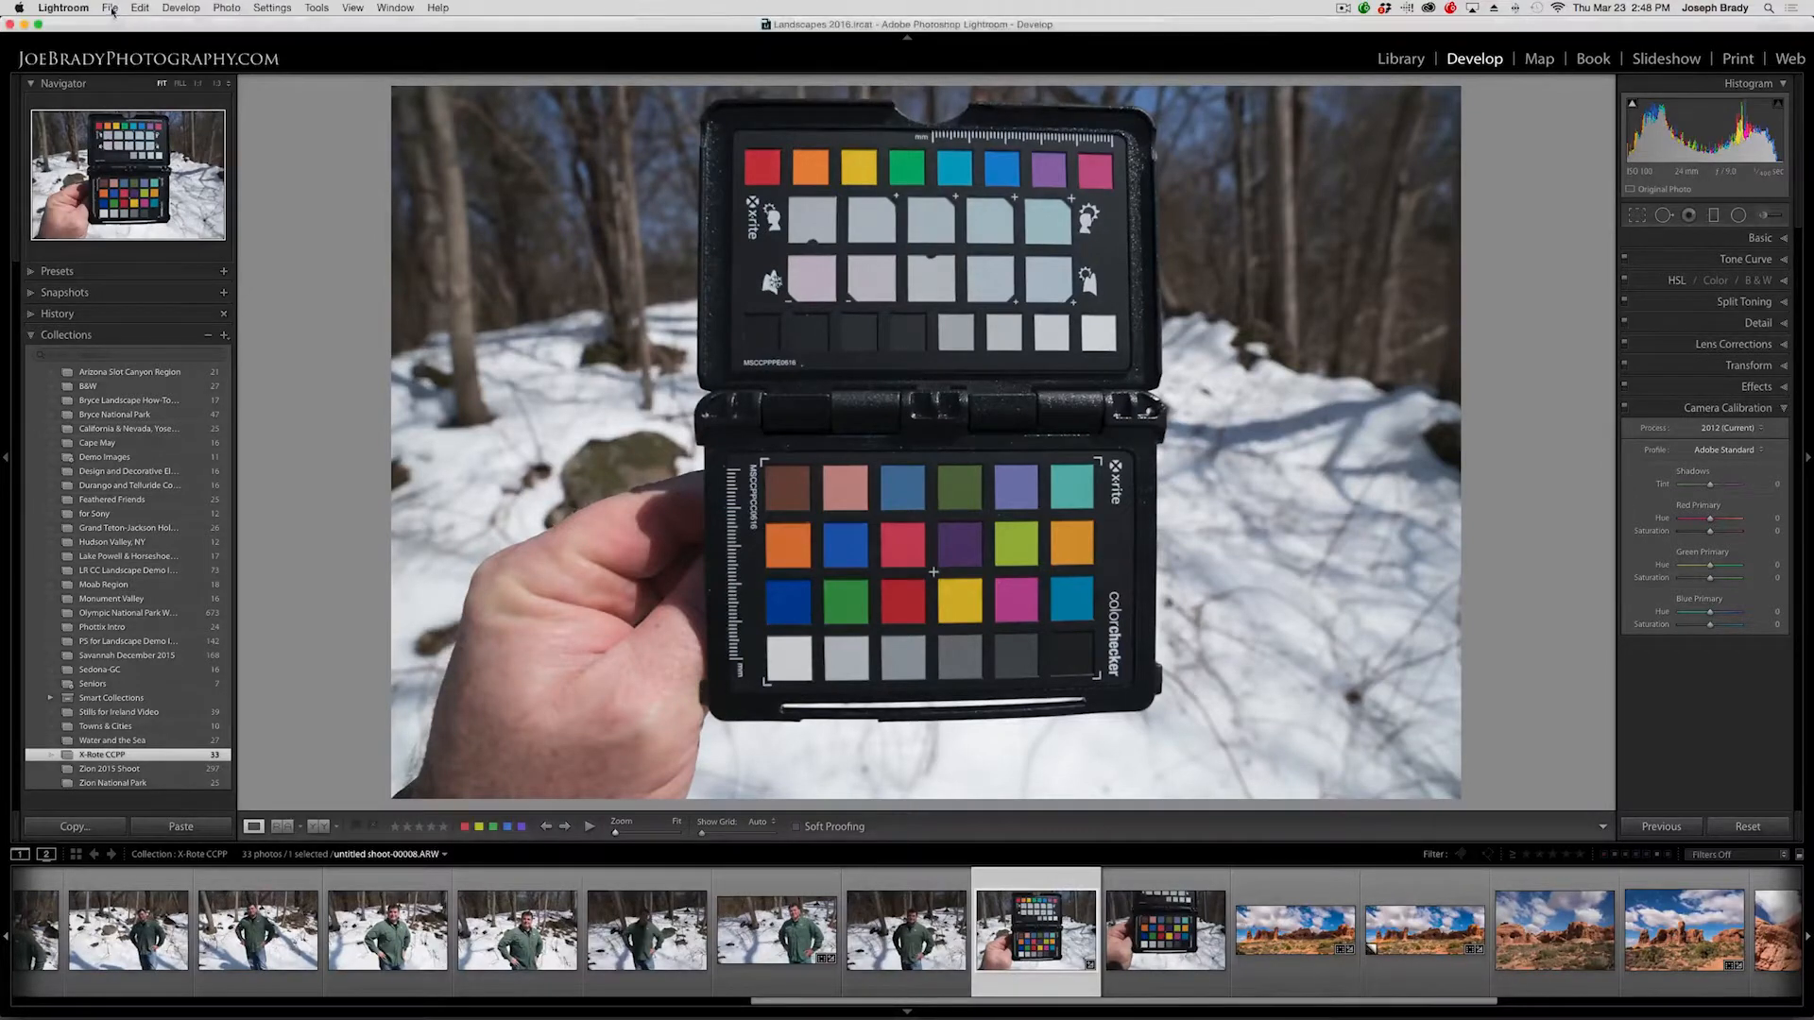
click(110, 8)
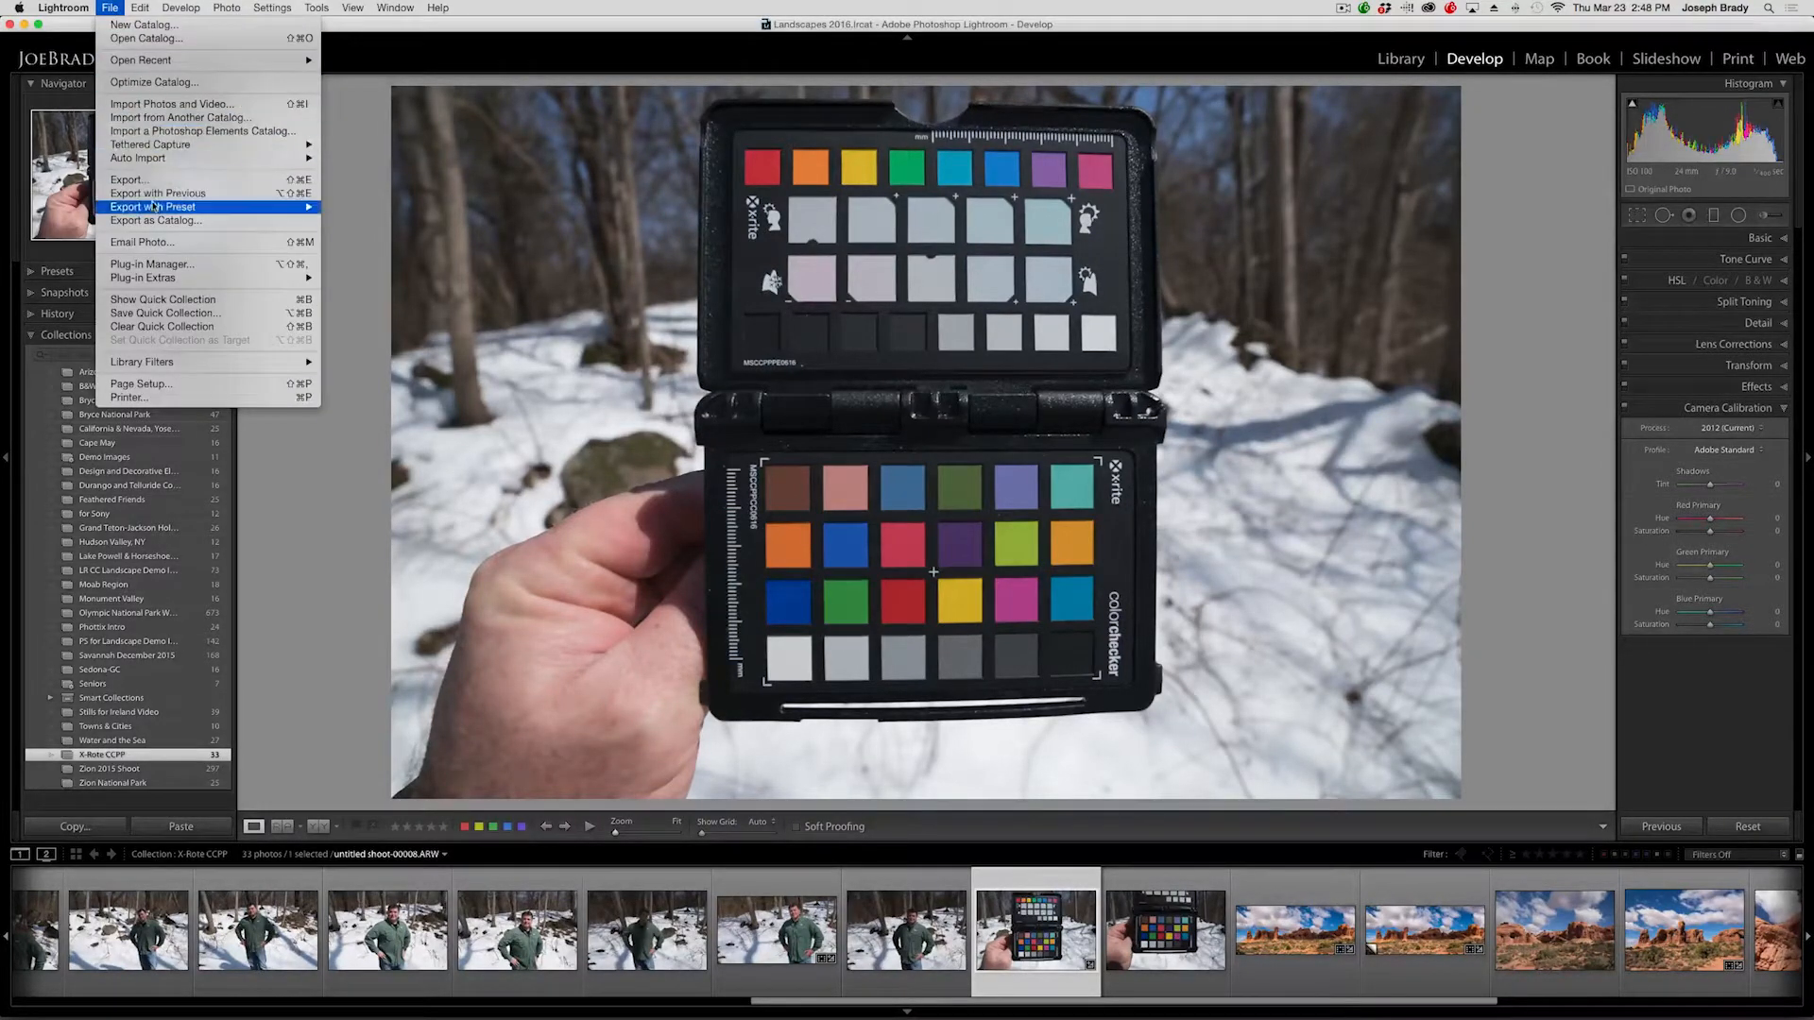
mouse_move(154, 209)
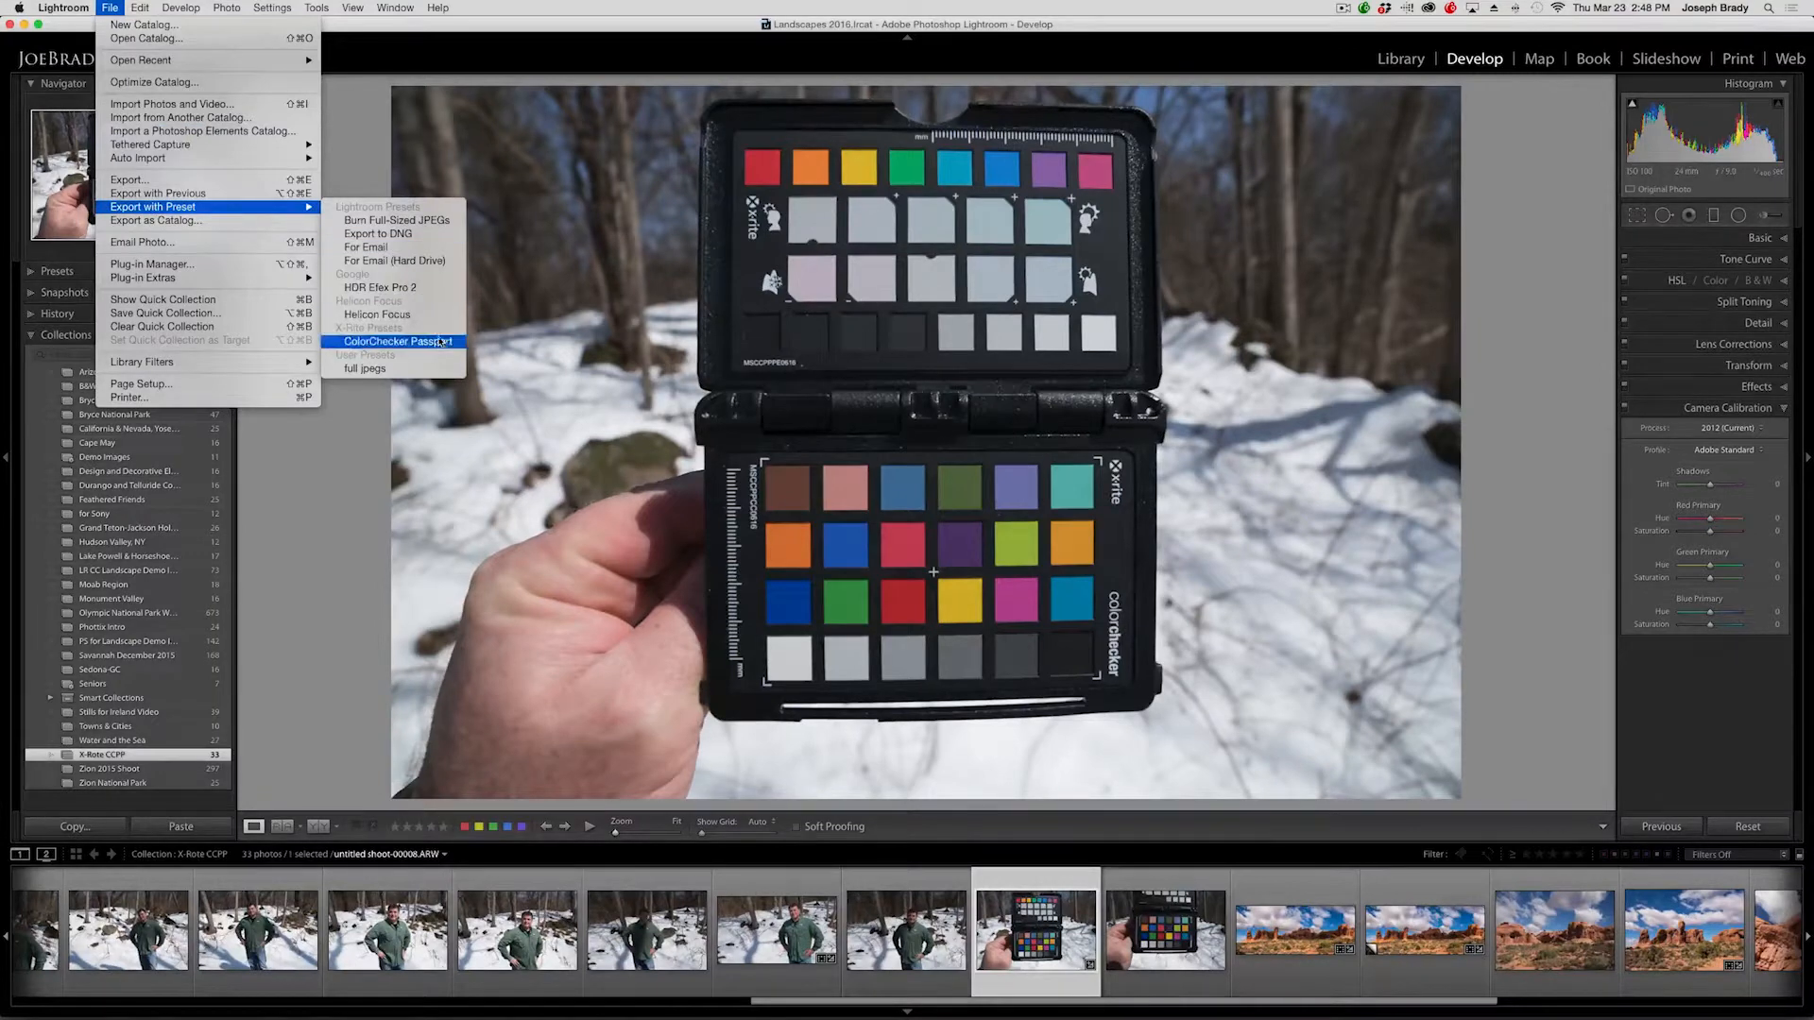
click(396, 341)
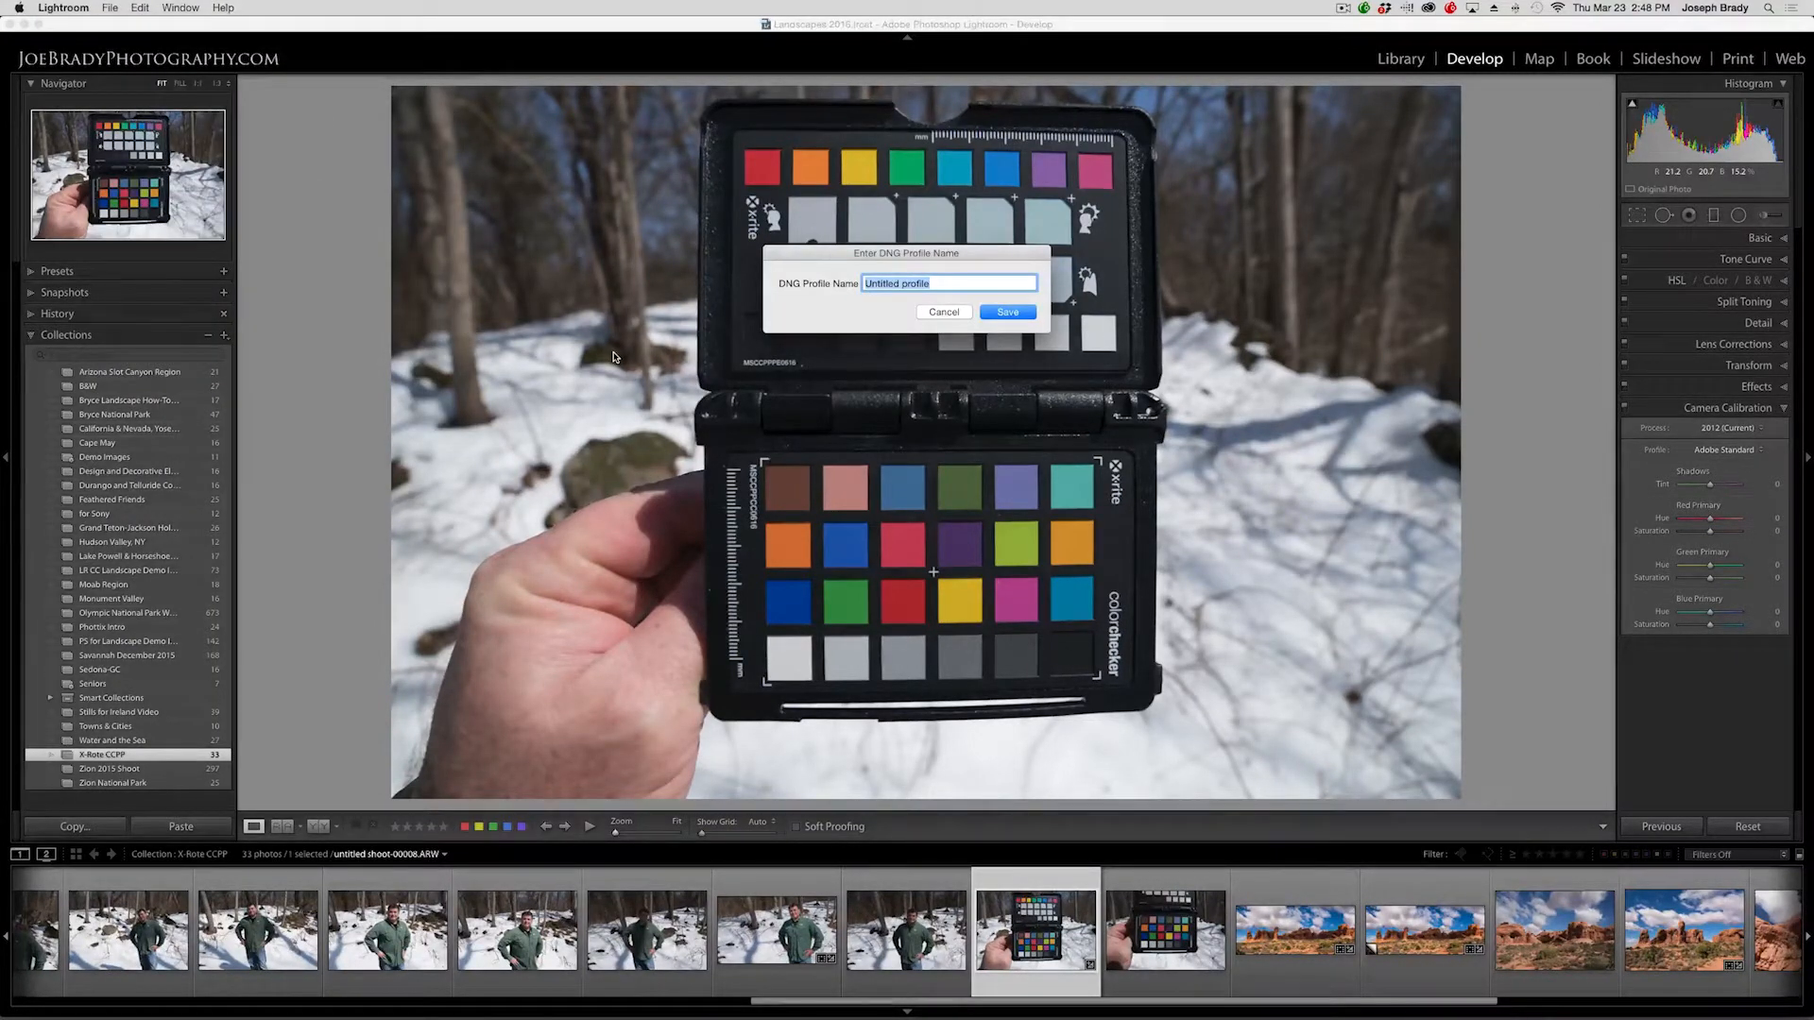
text(See)
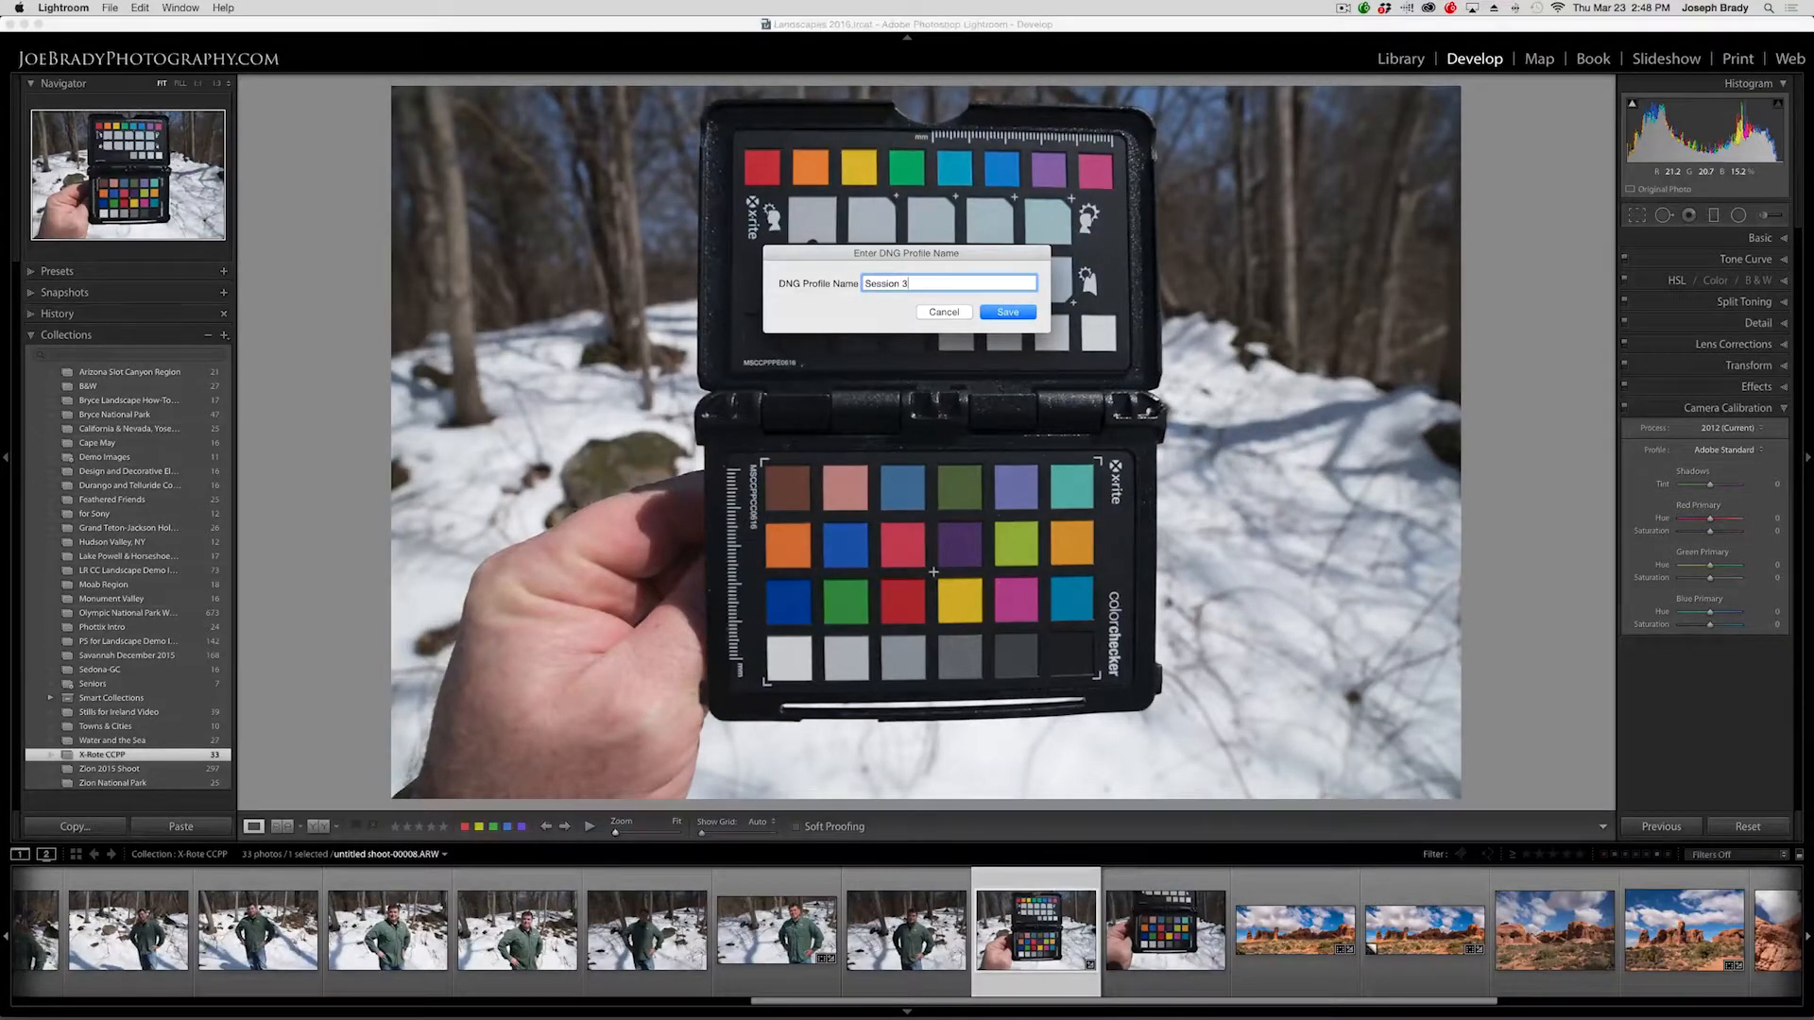
key(Return)
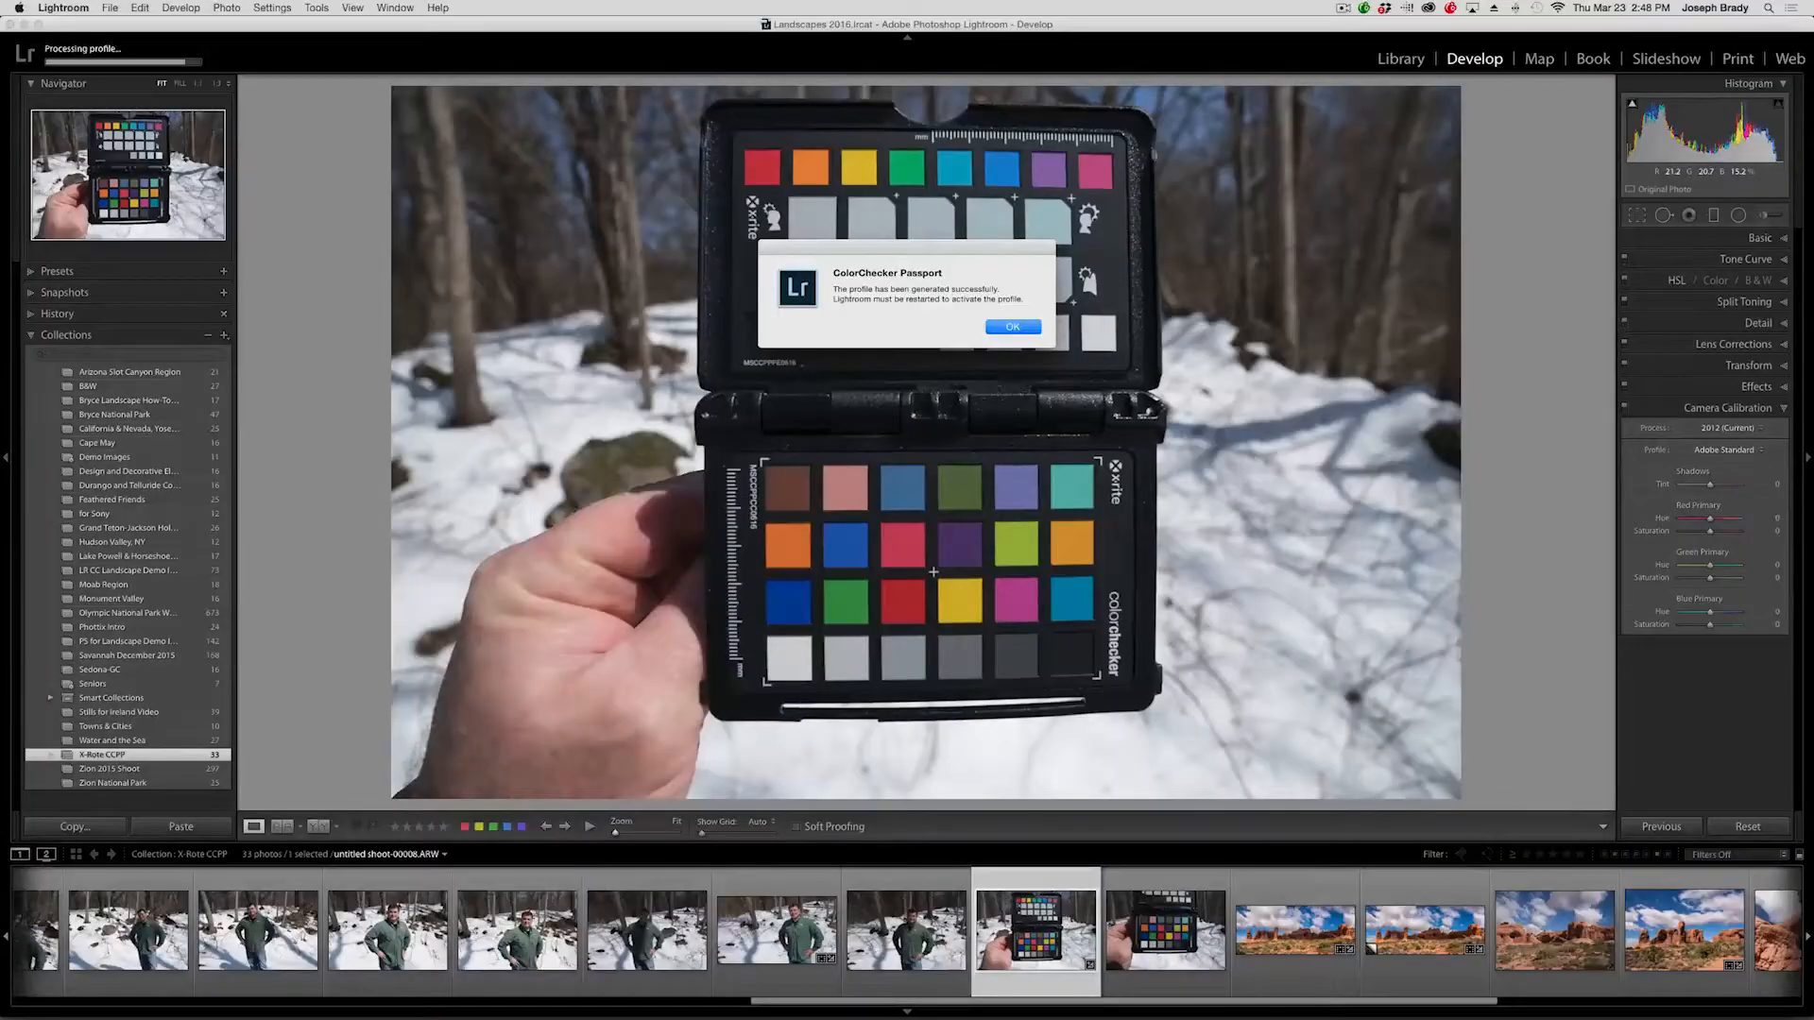
click(1020, 331)
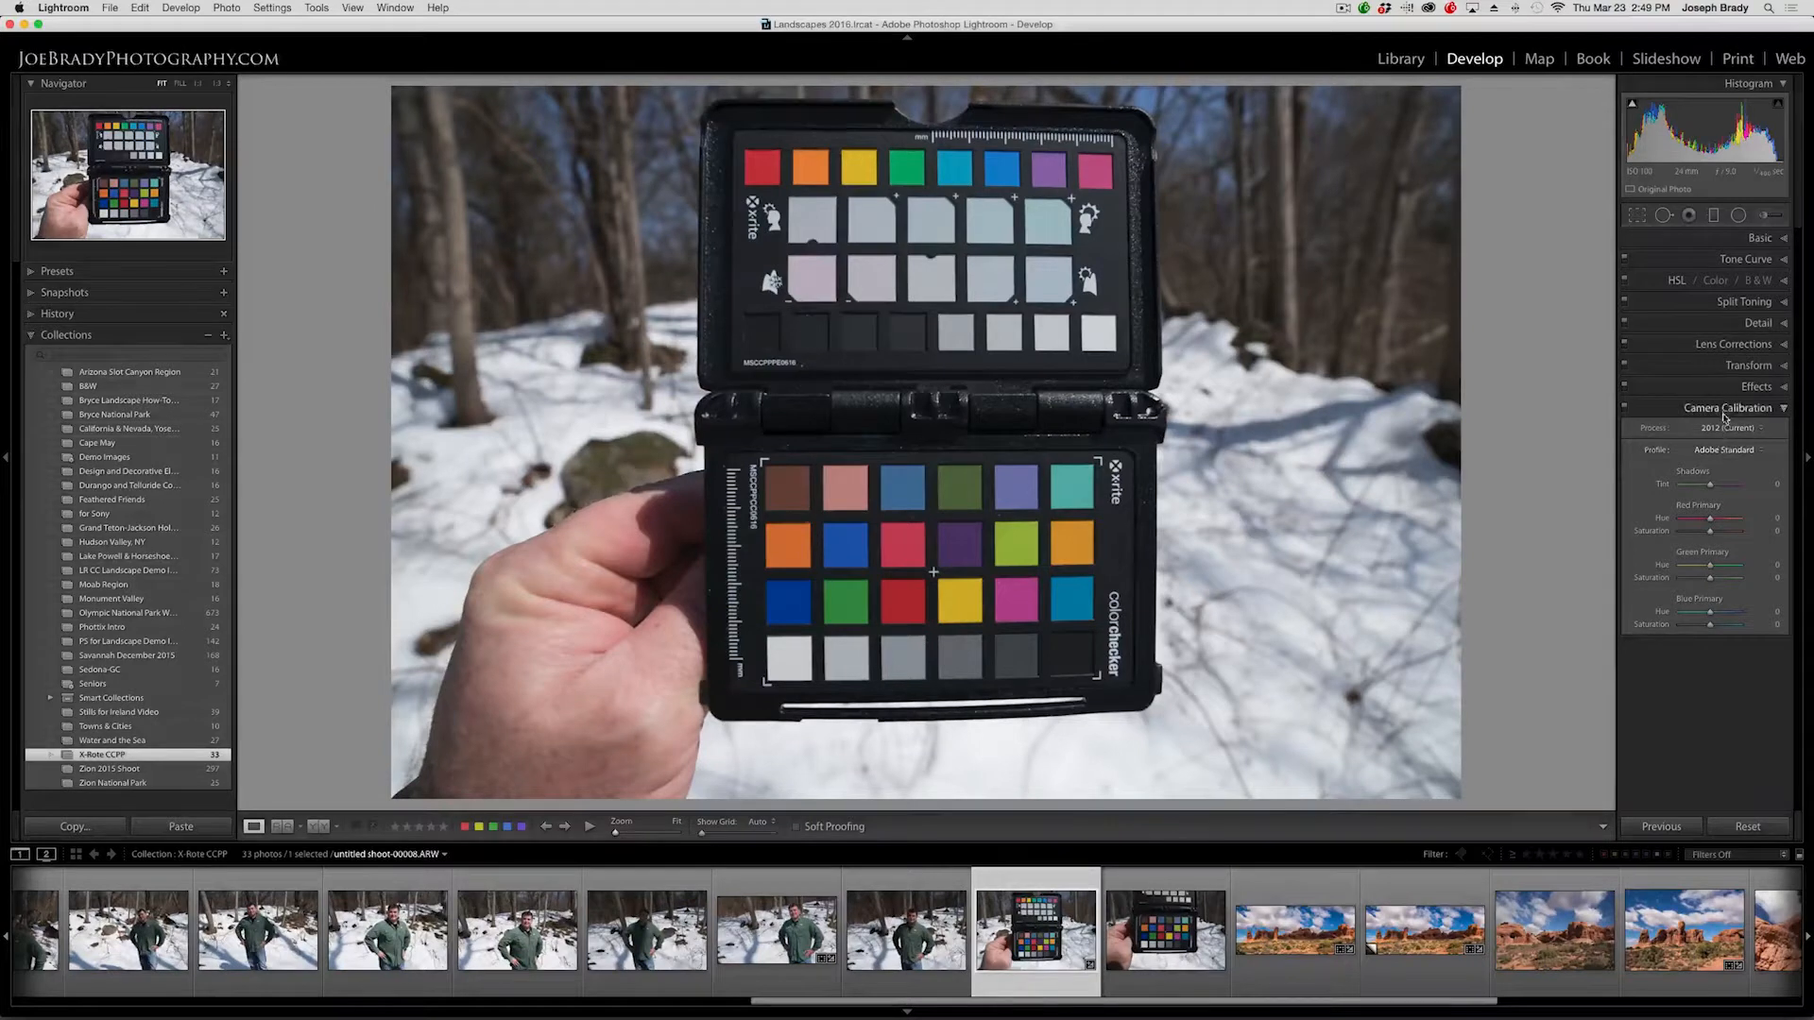
Set the Camera Calibration profile to X-Rite Series 3.
click(1734, 452)
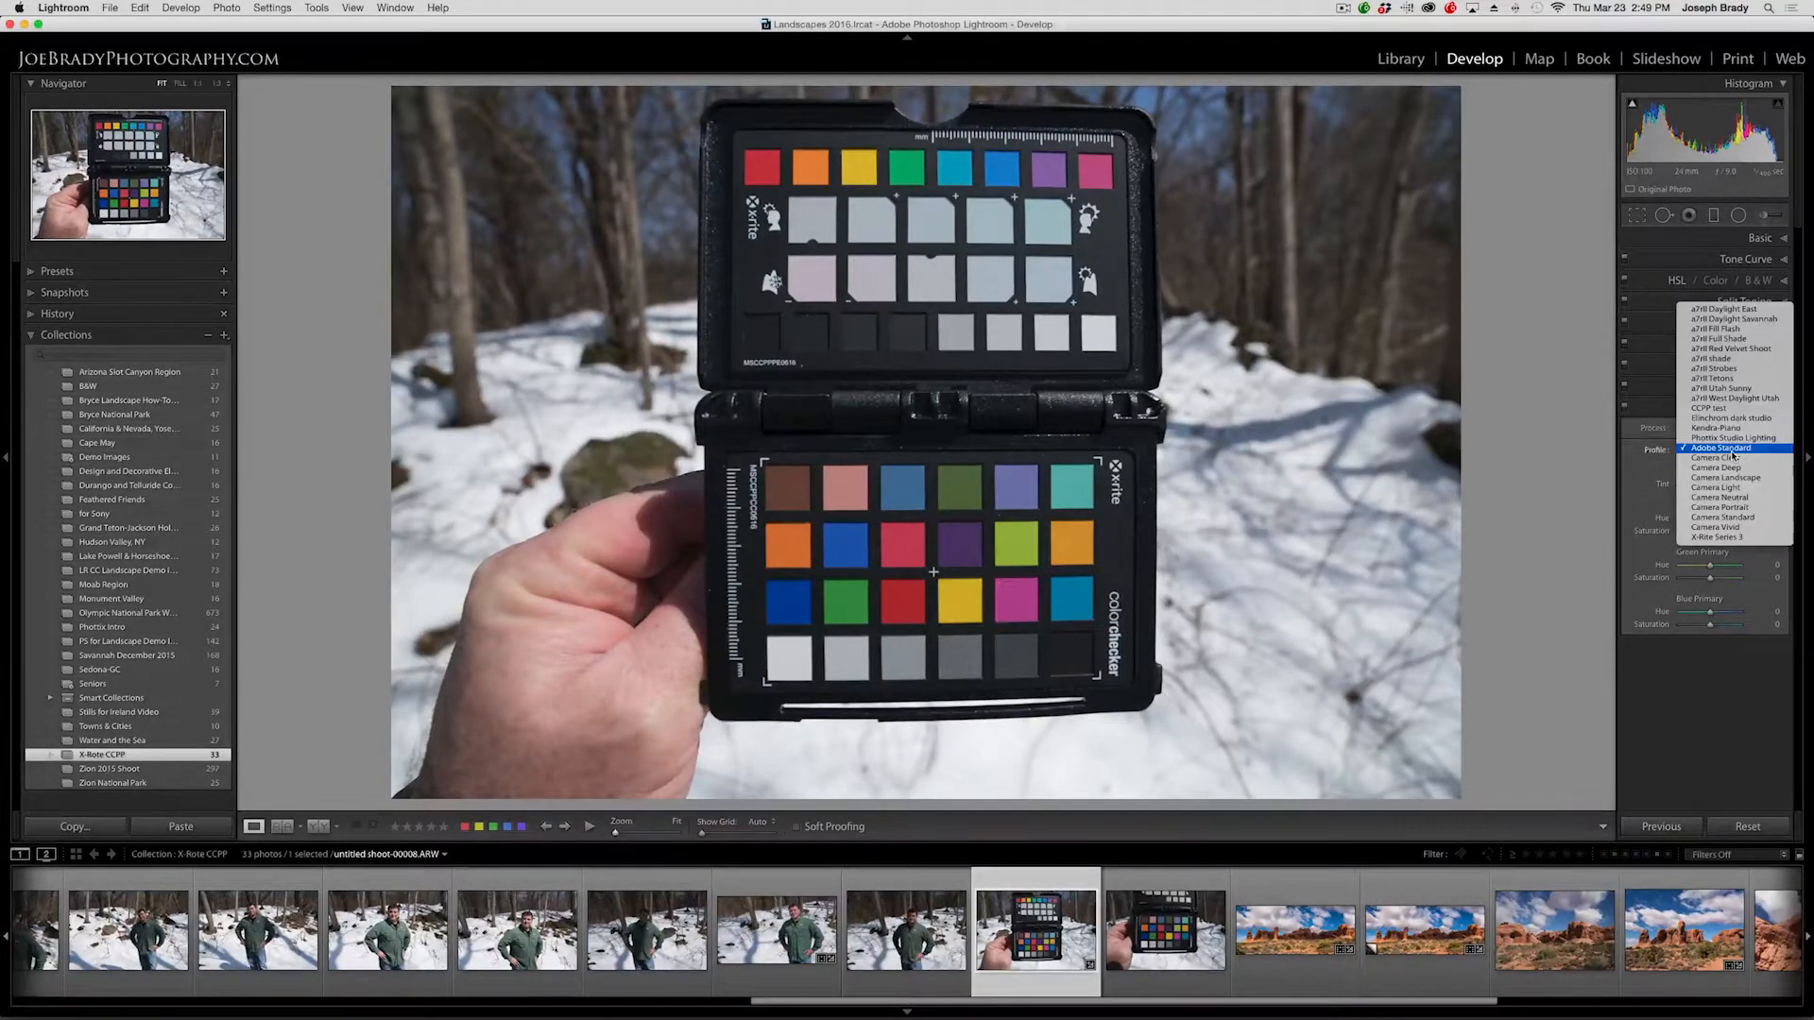
click(1769, 538)
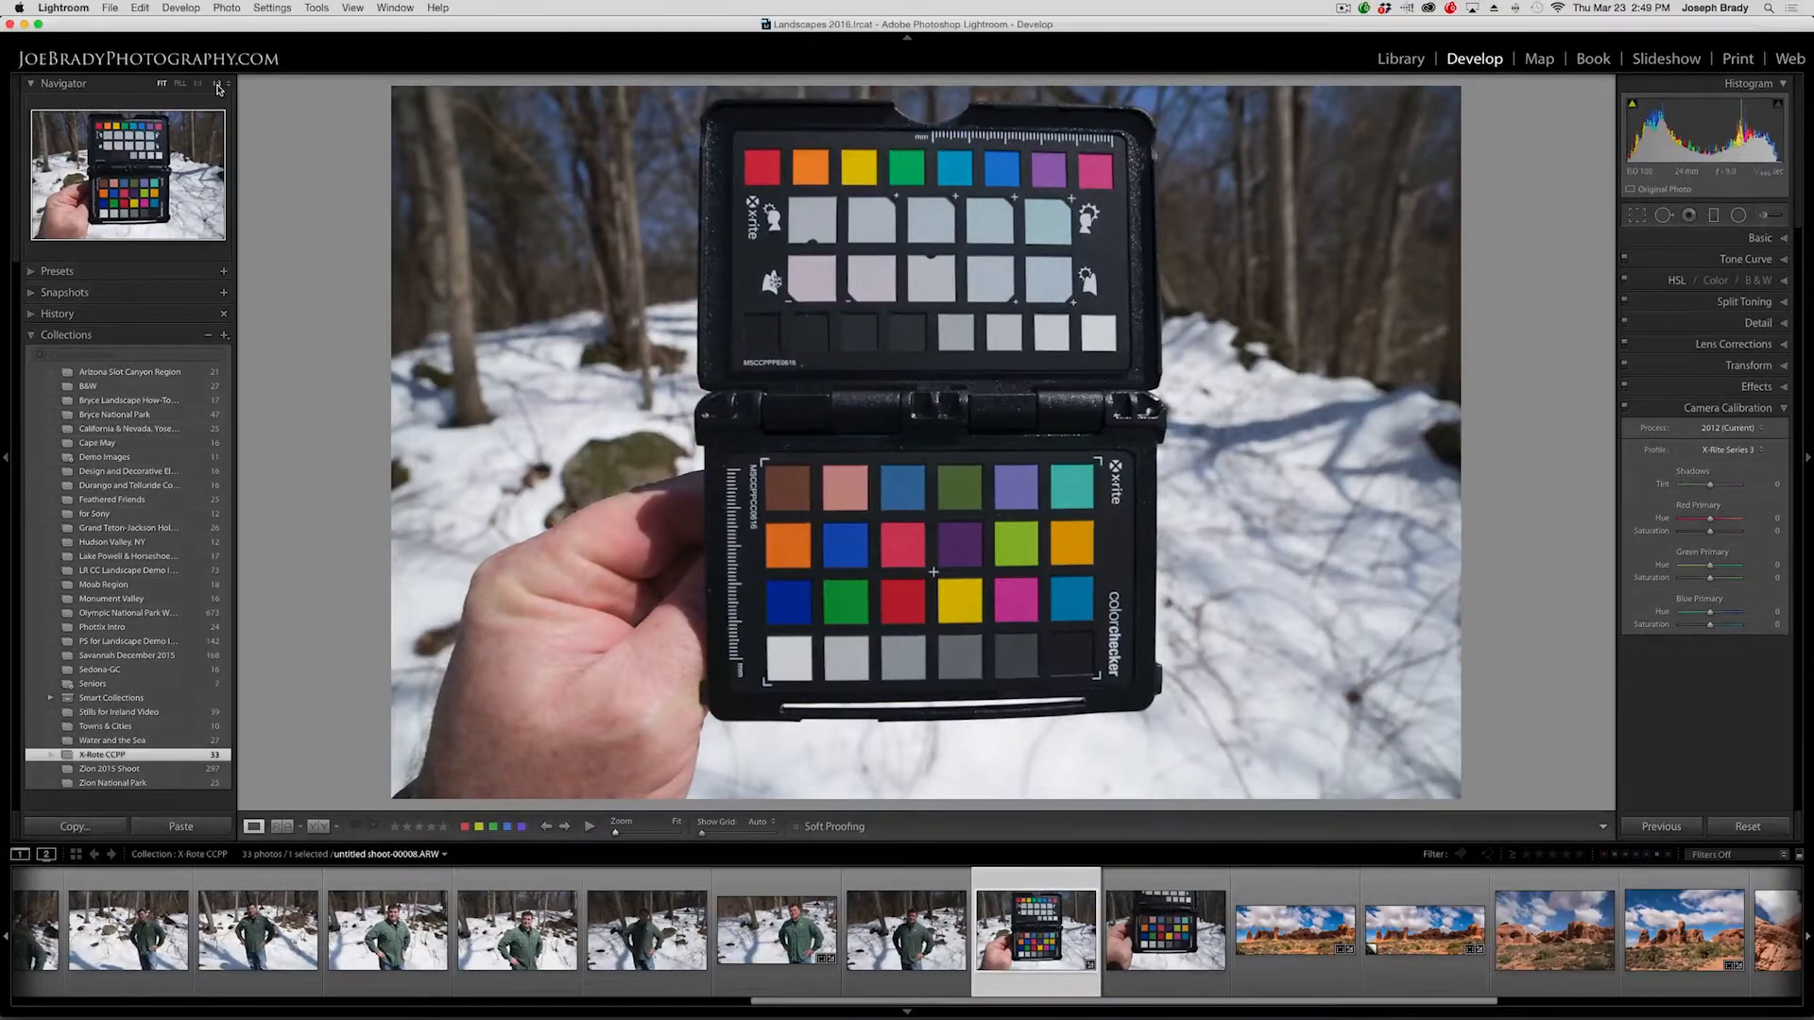
Zoom into the chart and switch the calibration profile to Adobe Standard for comparison.
click(218, 85)
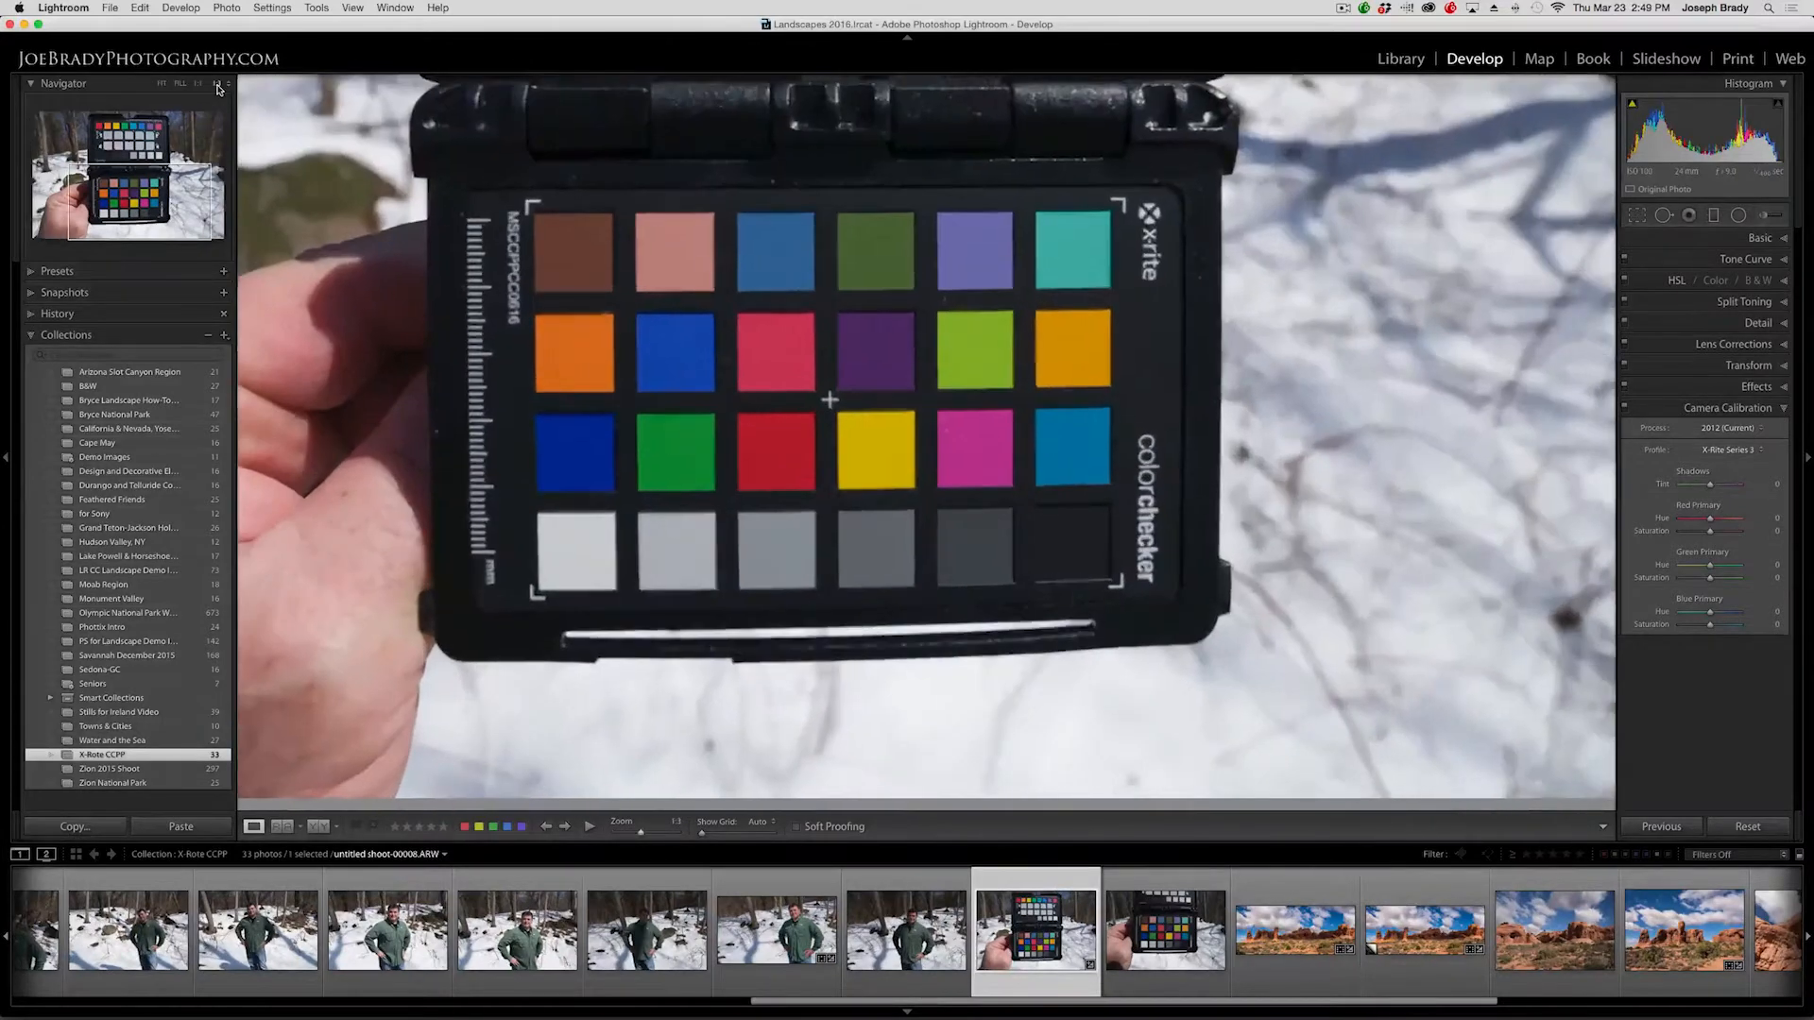
click(1732, 452)
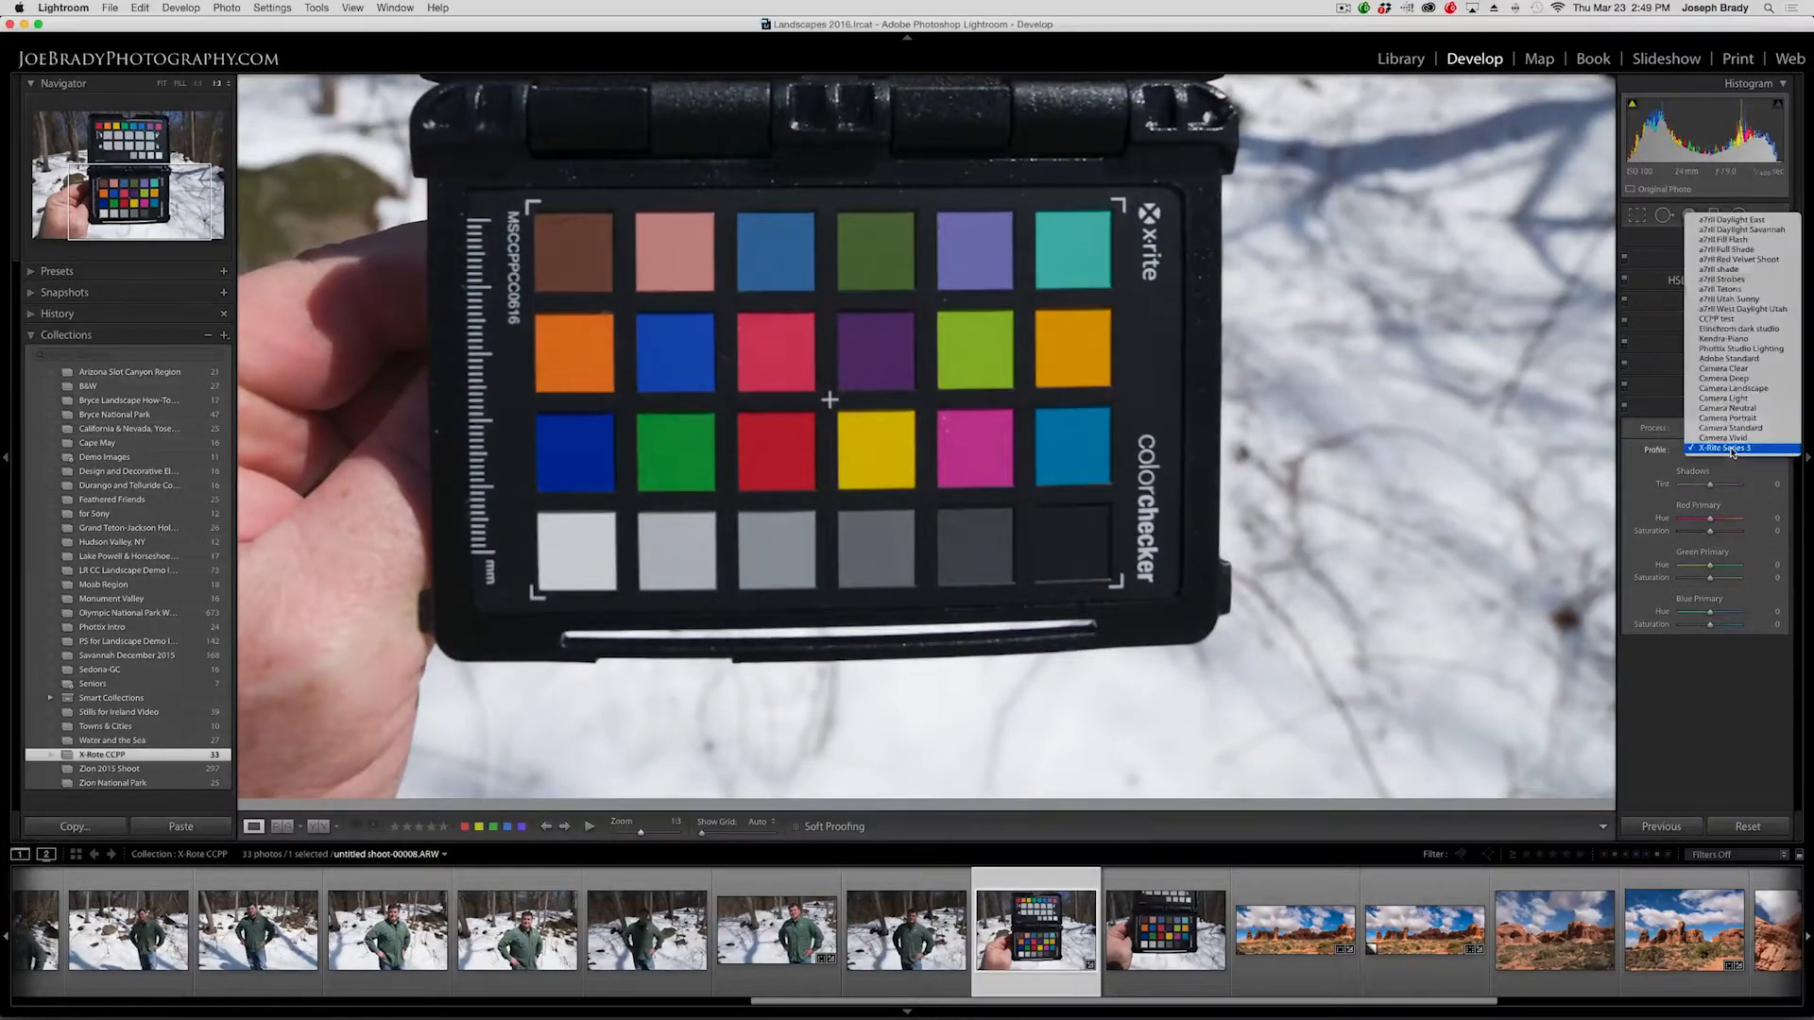
click(1731, 359)
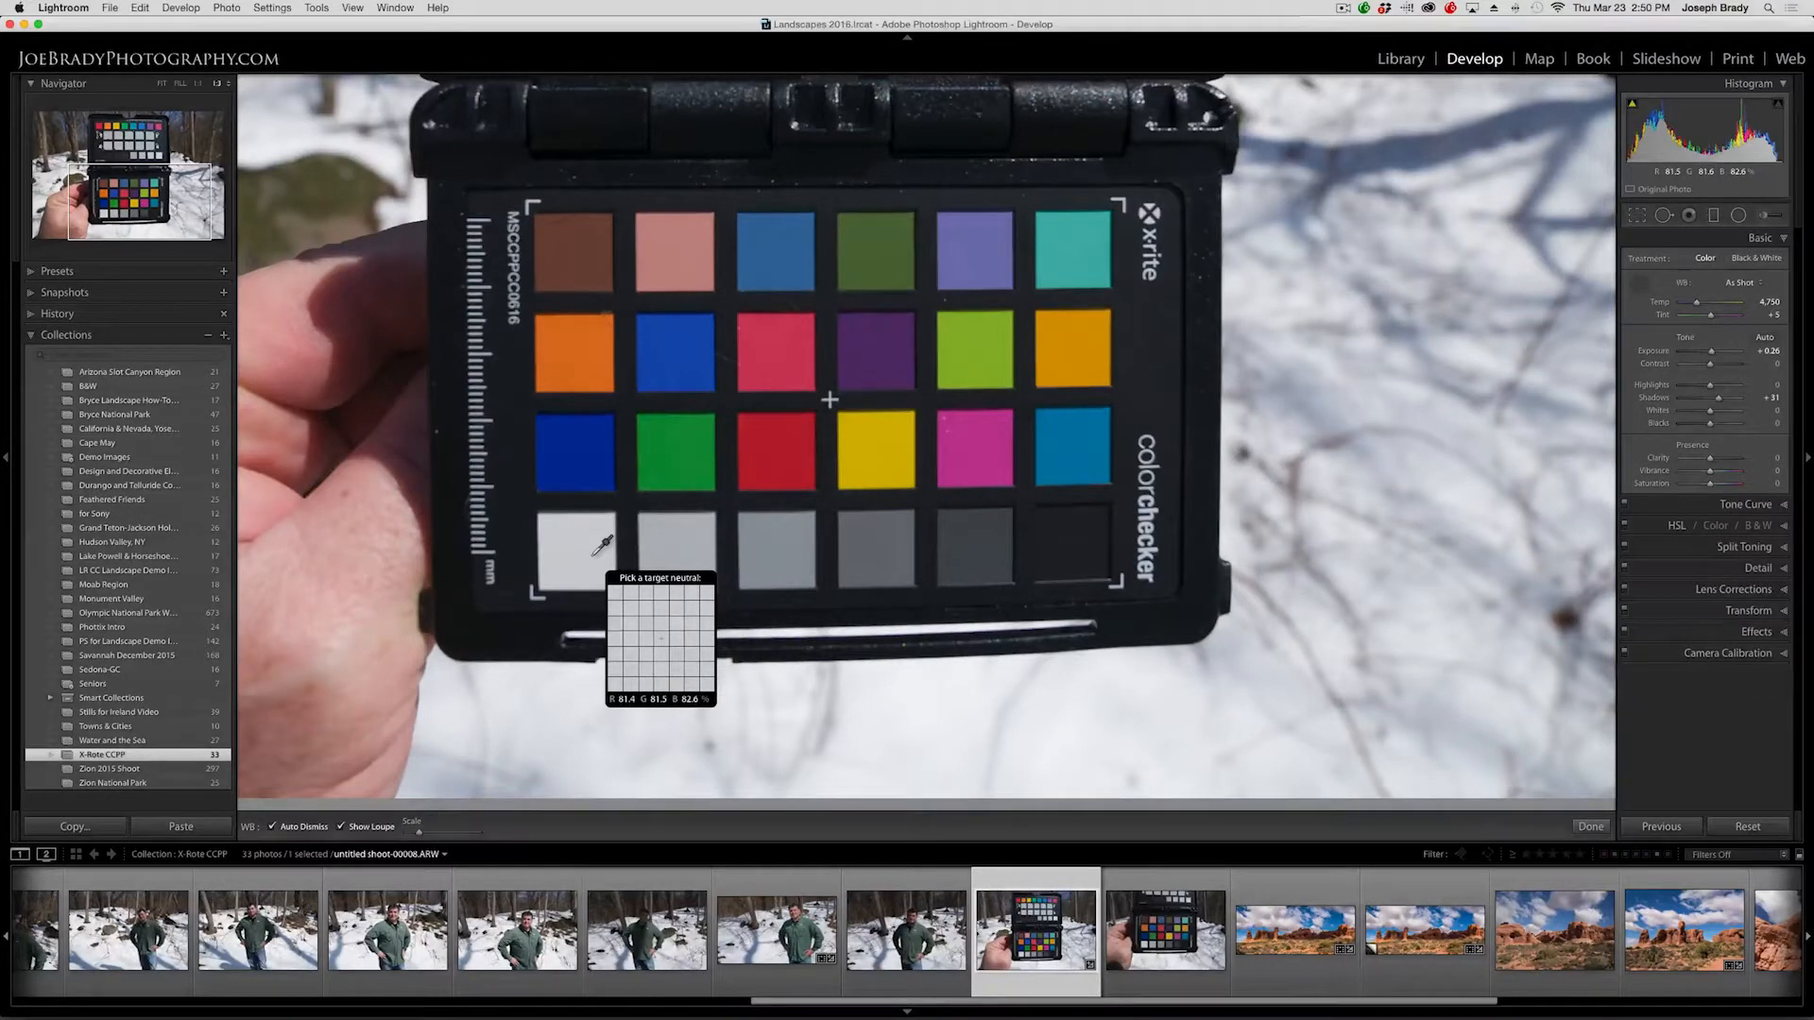
Sample white balance from the chart's white patch, then sync White Balance, Process Version and Calibration to the selected snow photos.
click(595, 551)
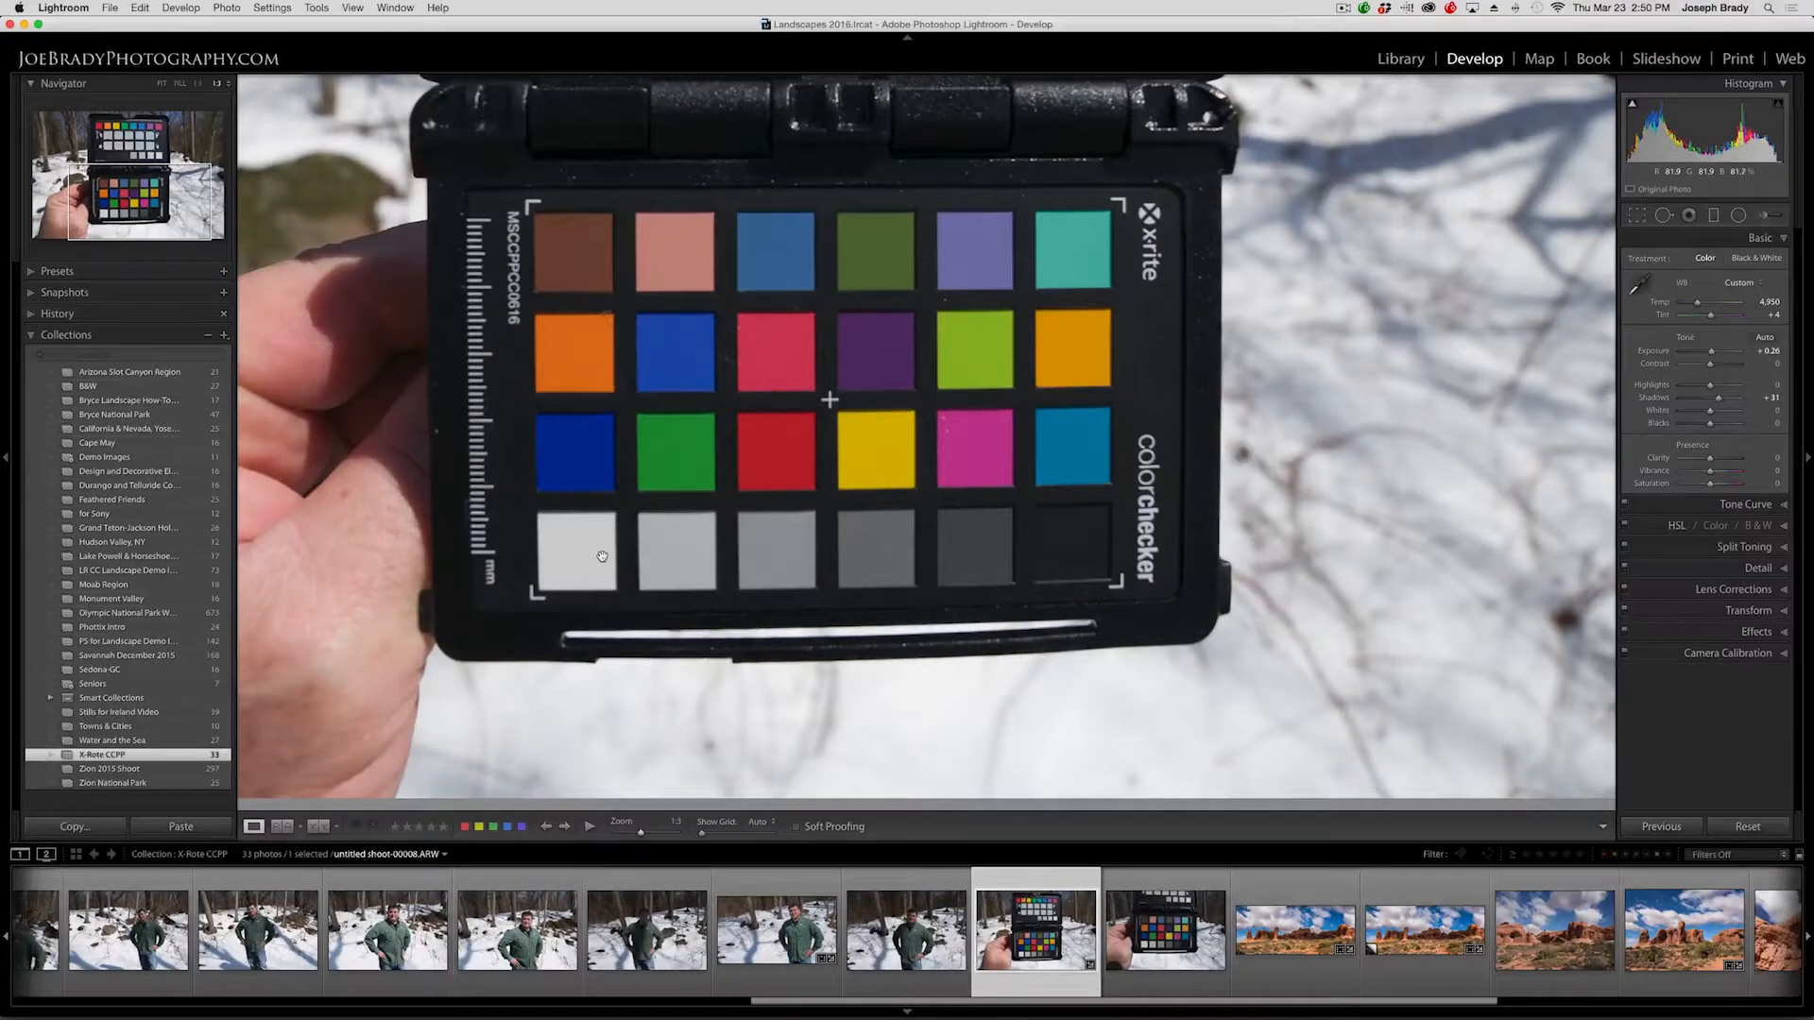
shift+click(47, 939)
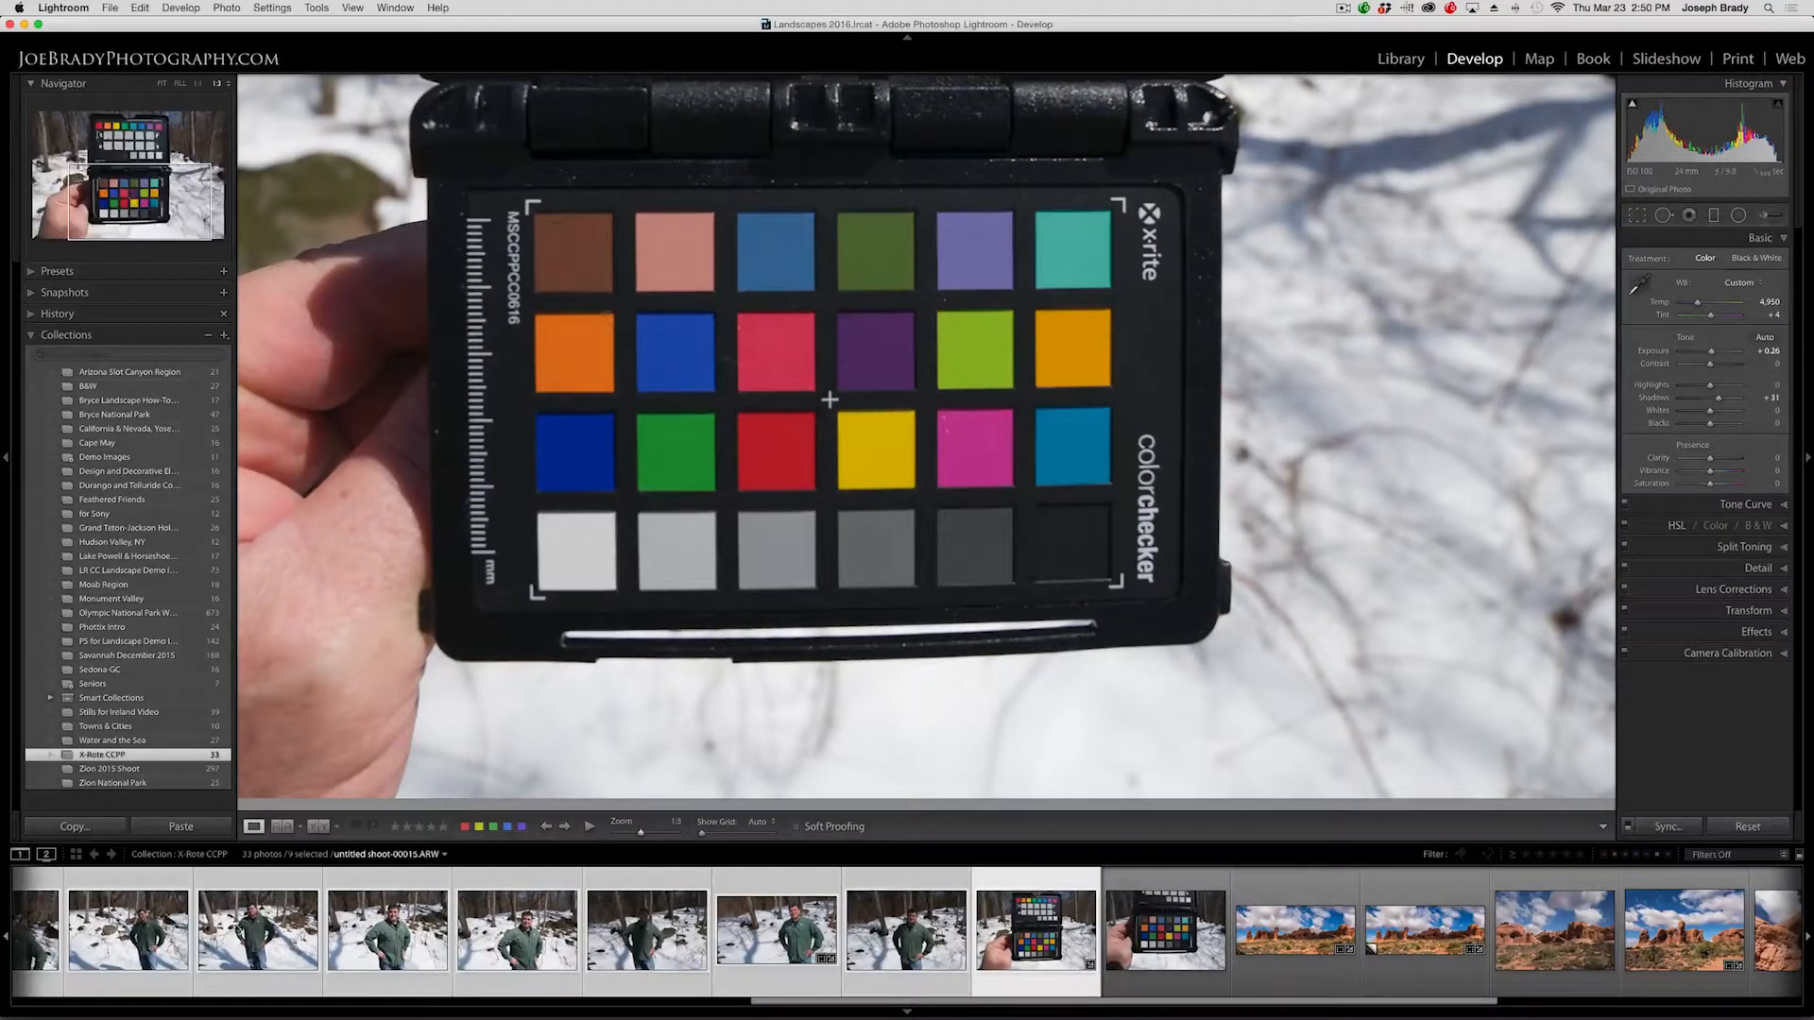
click(1658, 828)
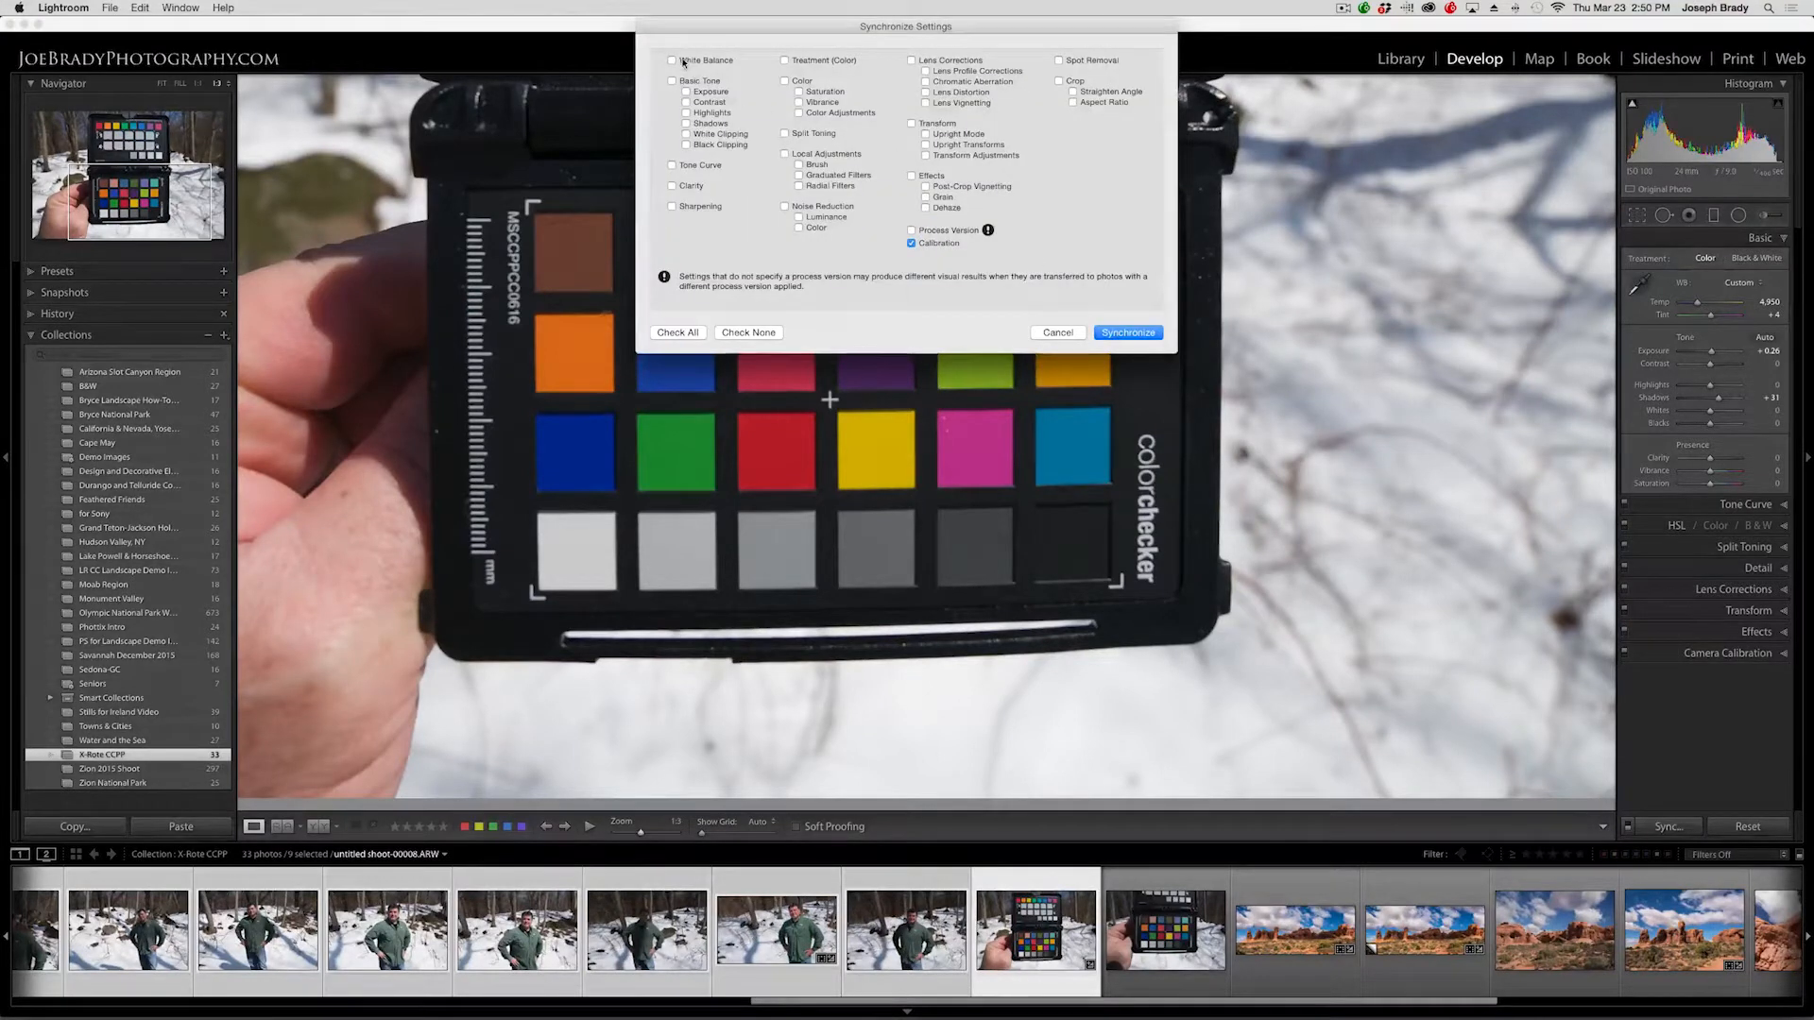
click(924, 233)
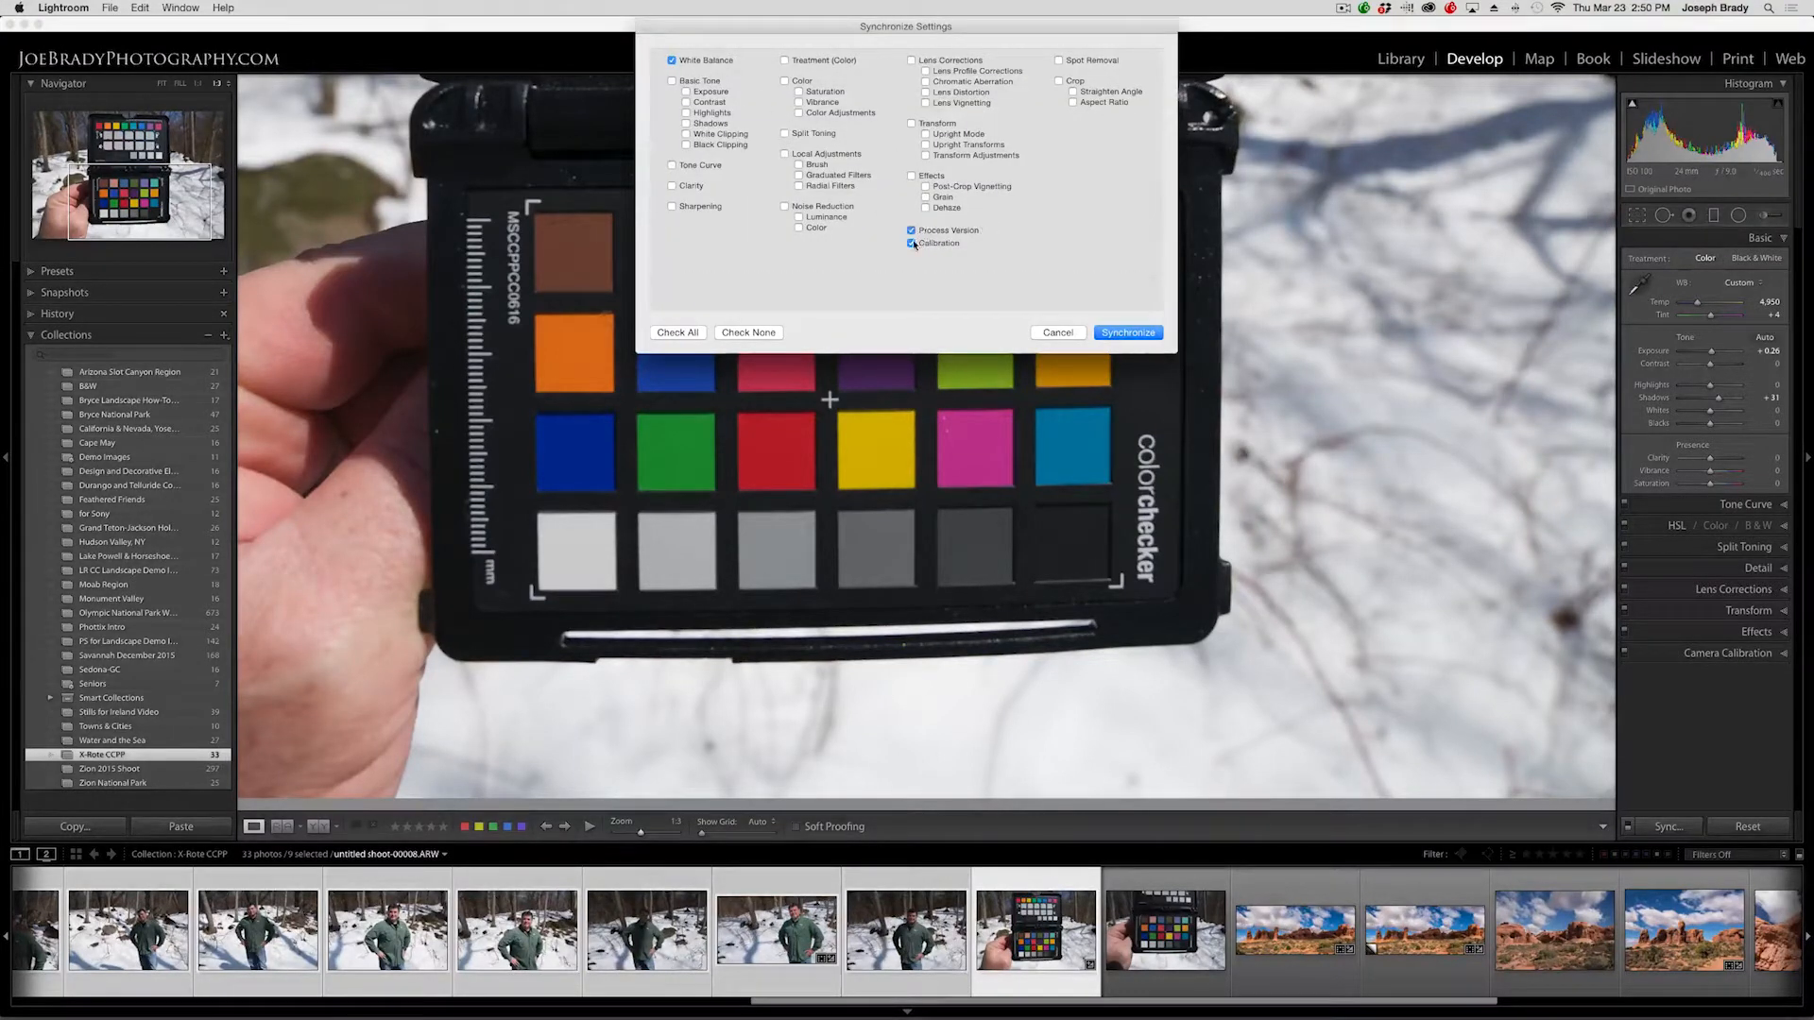
click(1128, 333)
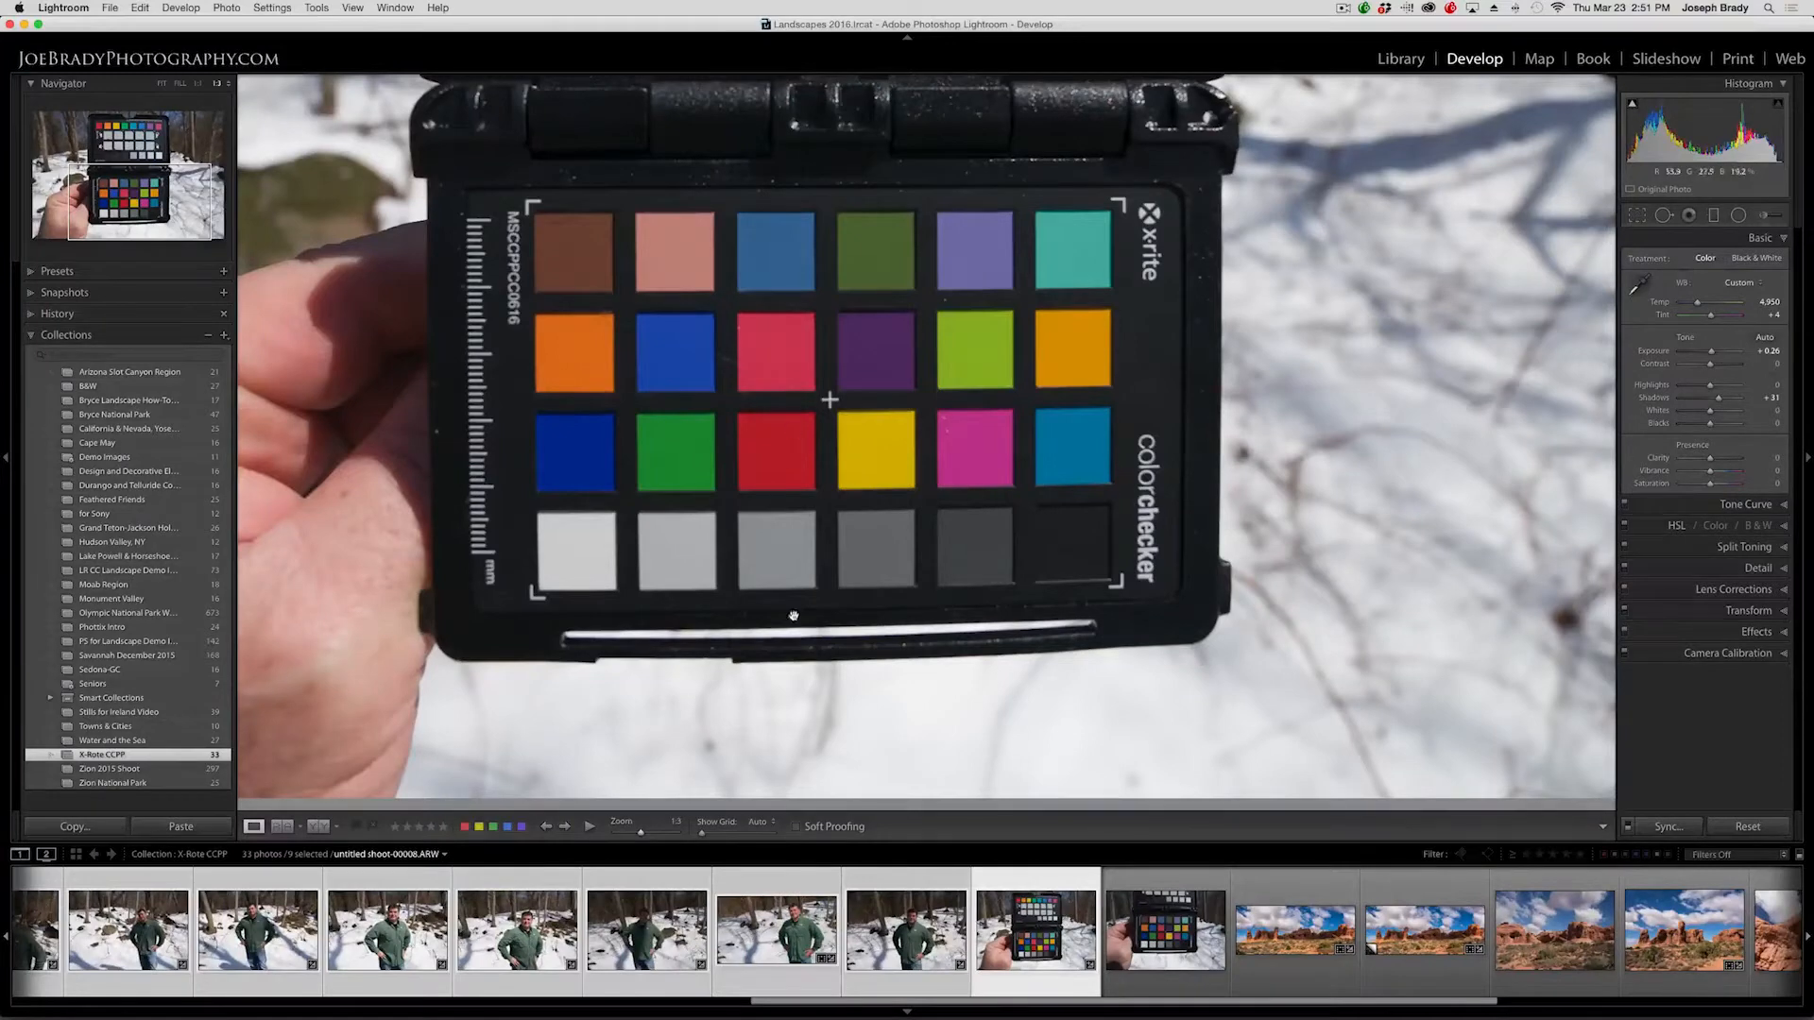
Step back through the portrait shots and zoom in to review the synced colour.
key(Left)
key(Left)
drag(1030, 488, 1075, 635)
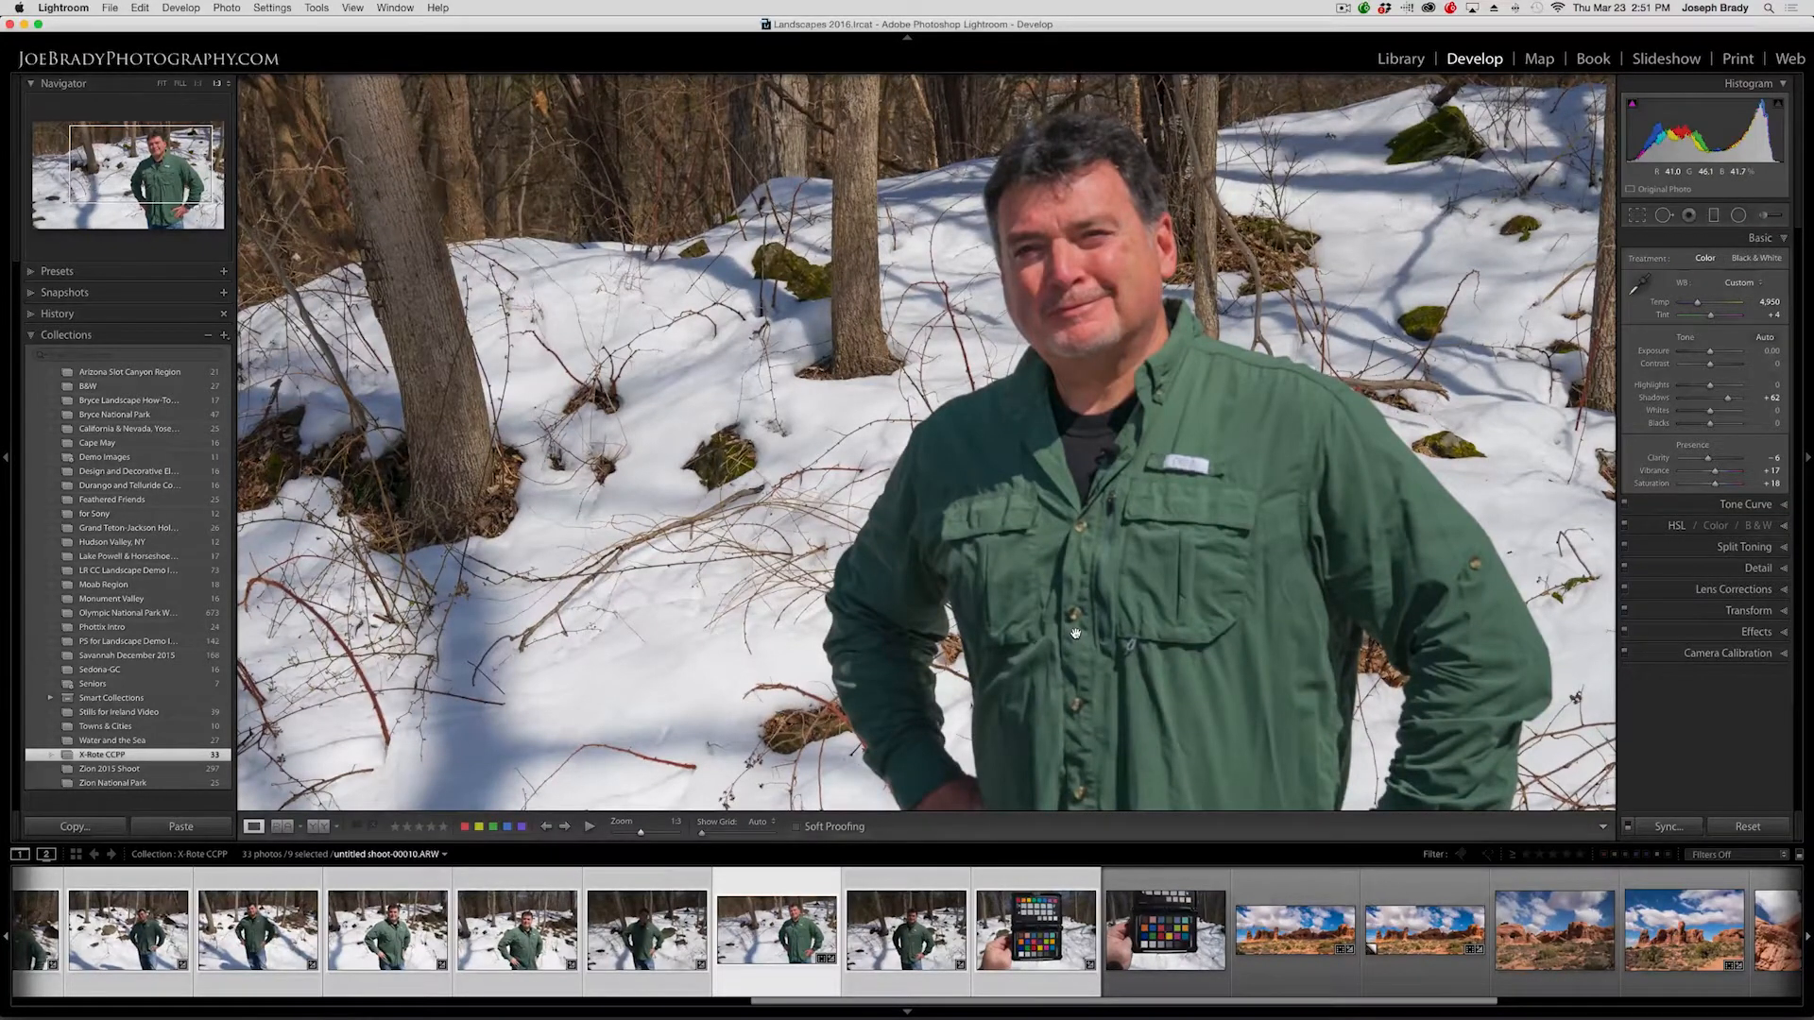
click(999, 585)
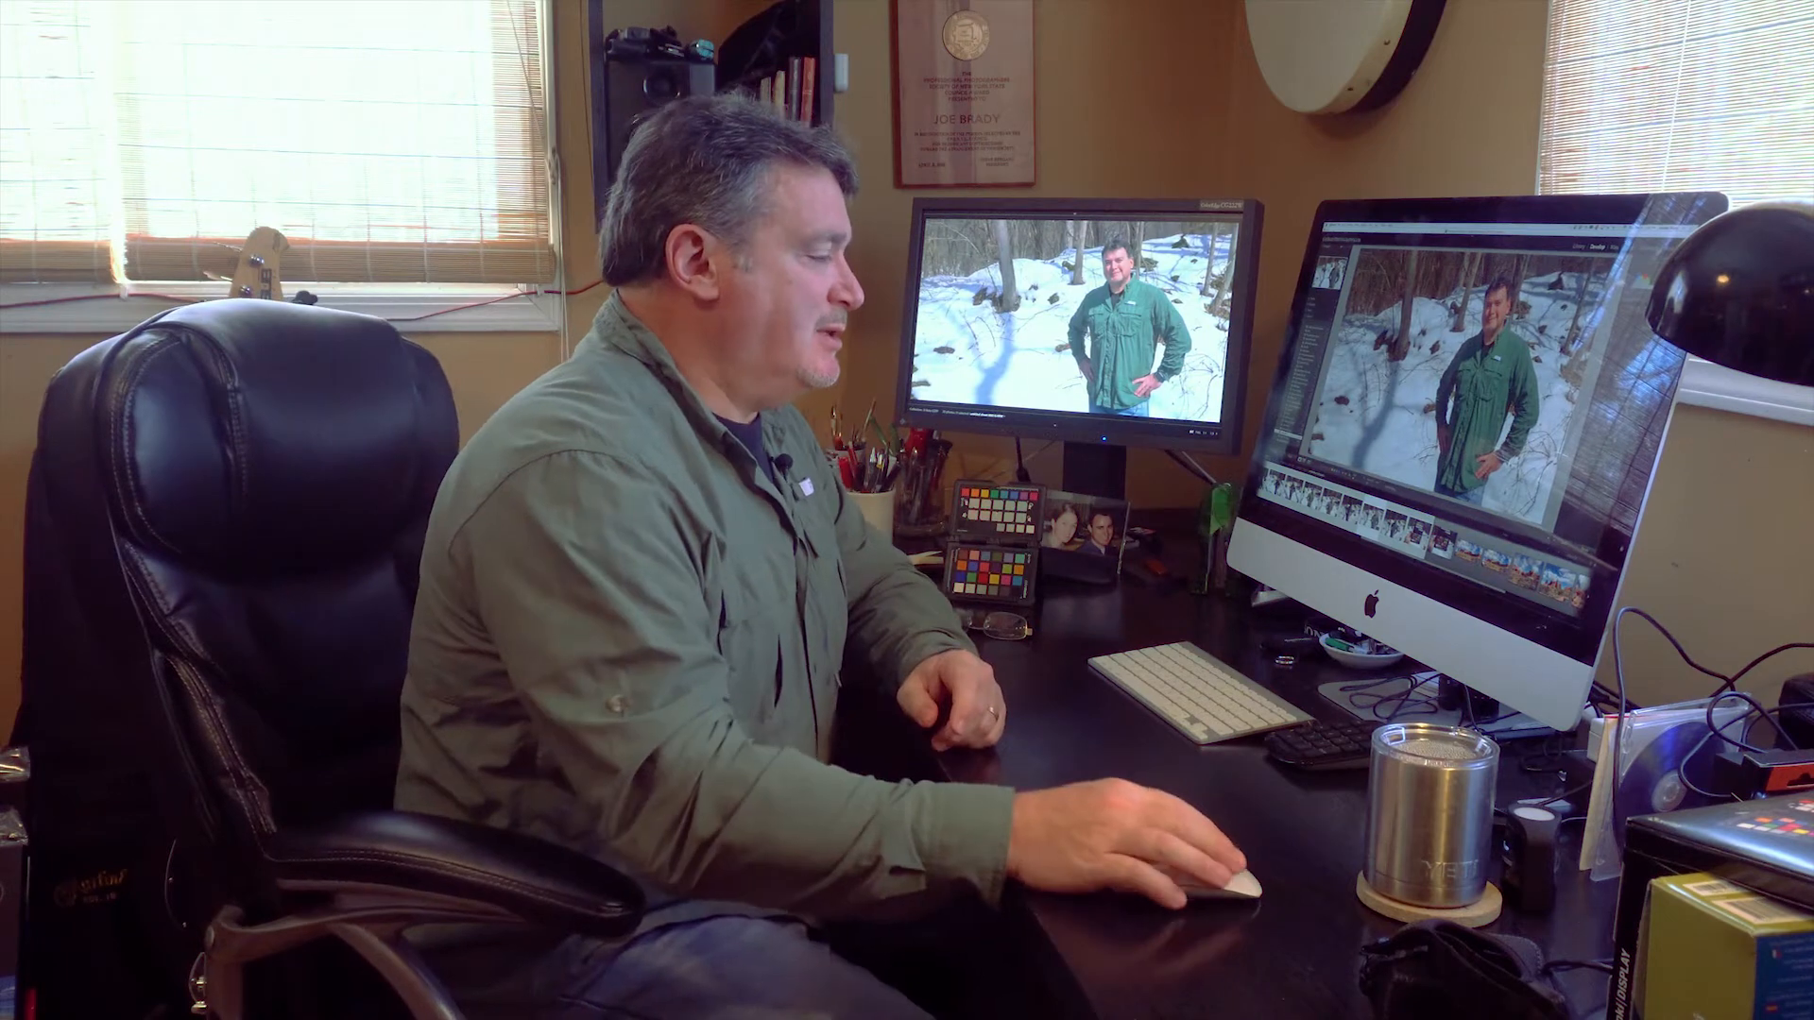
click(1468, 551)
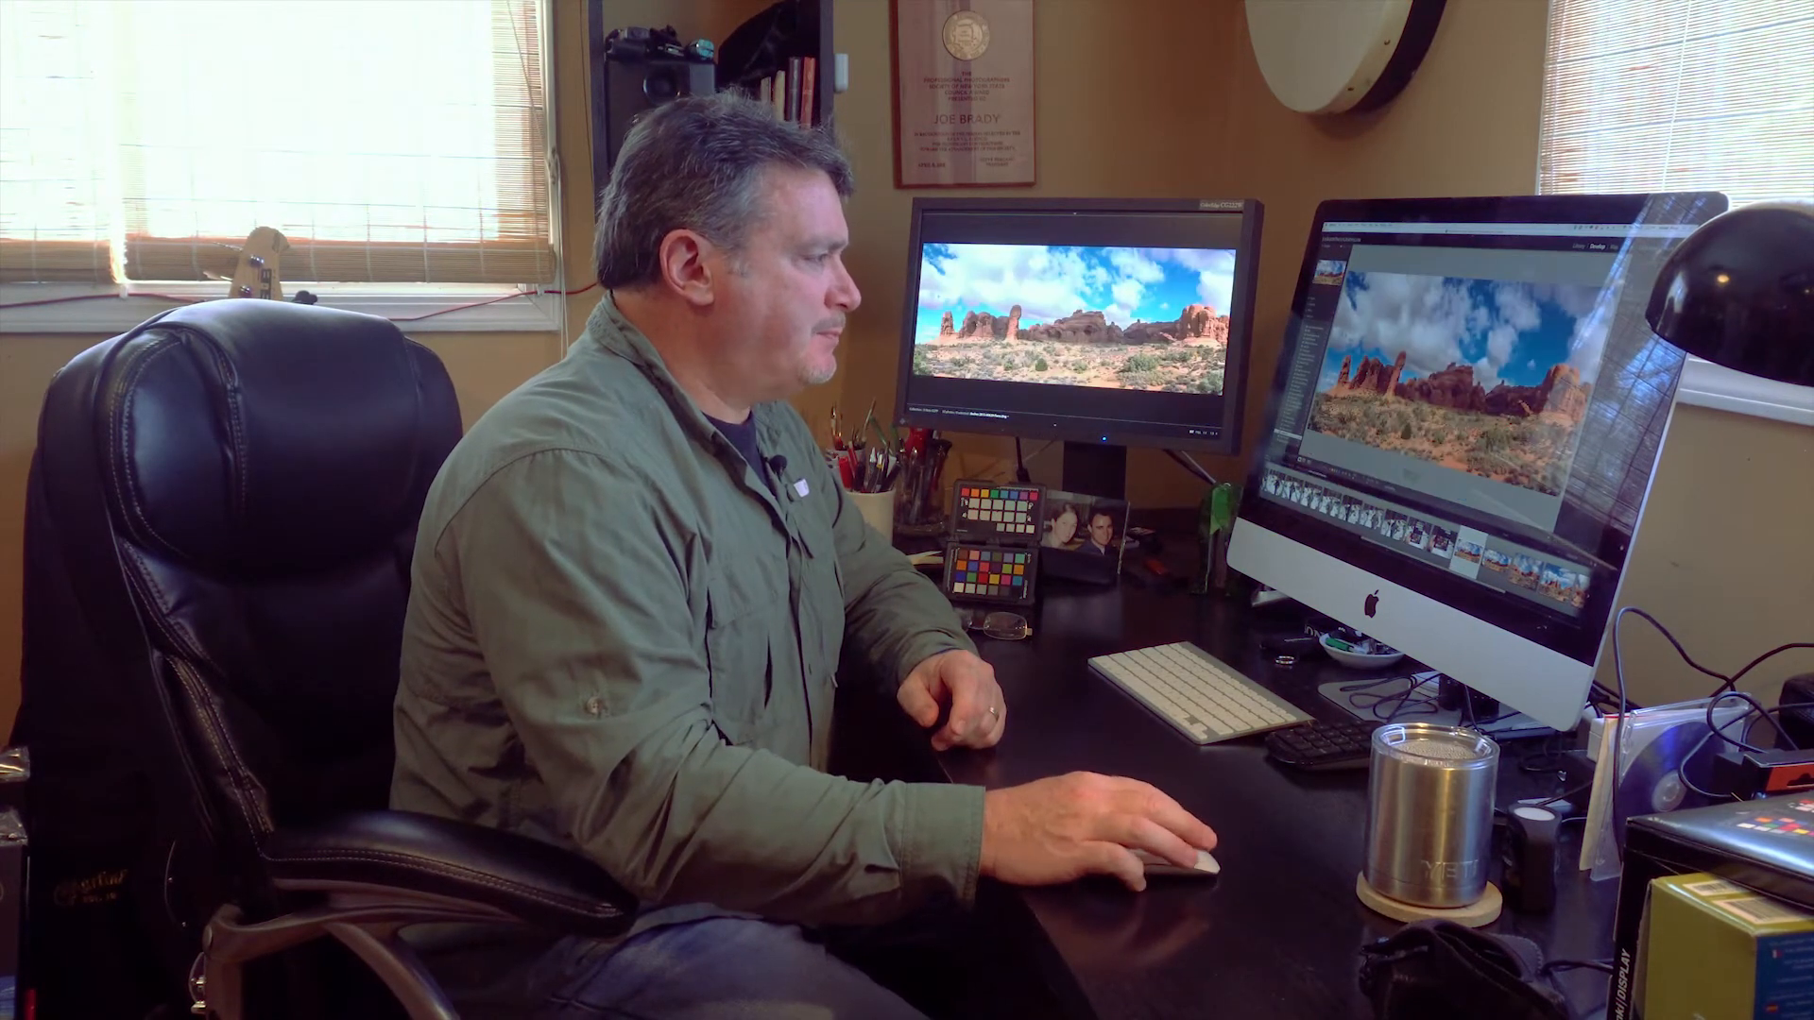
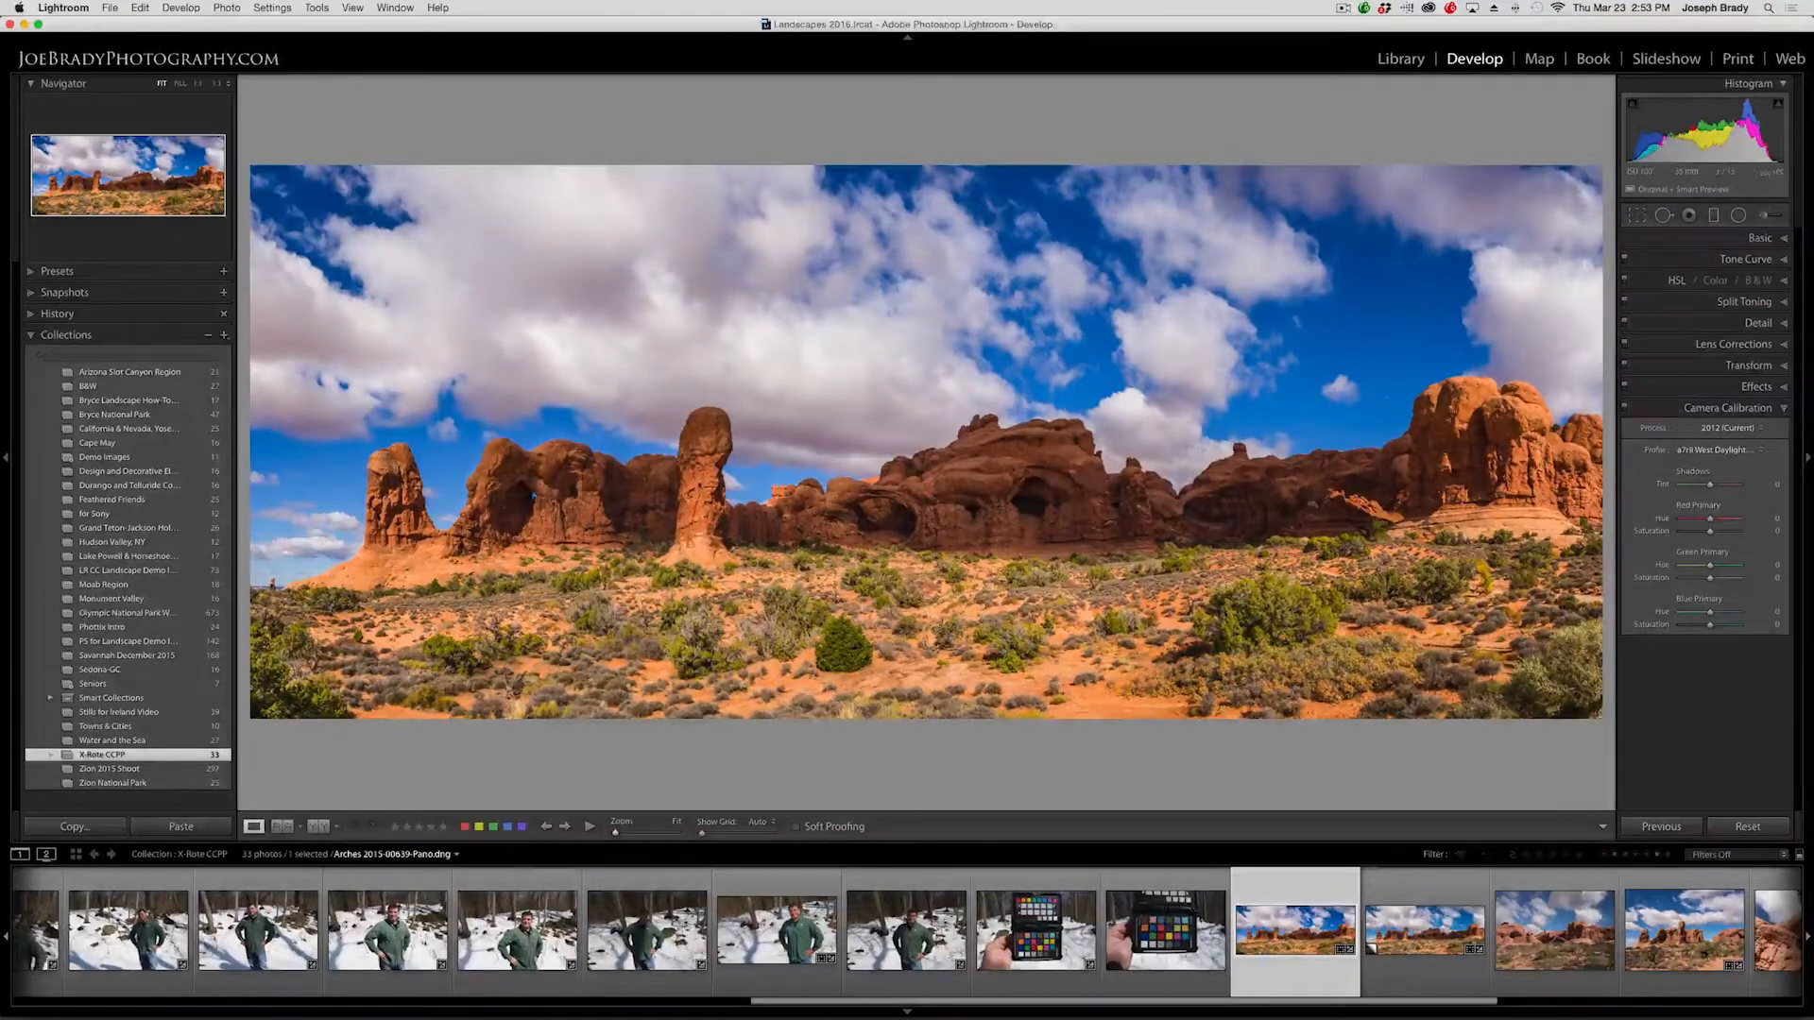
Export the selected panorama as a JPEG at quality 100 to the specified folder.
key(super+shift+m)
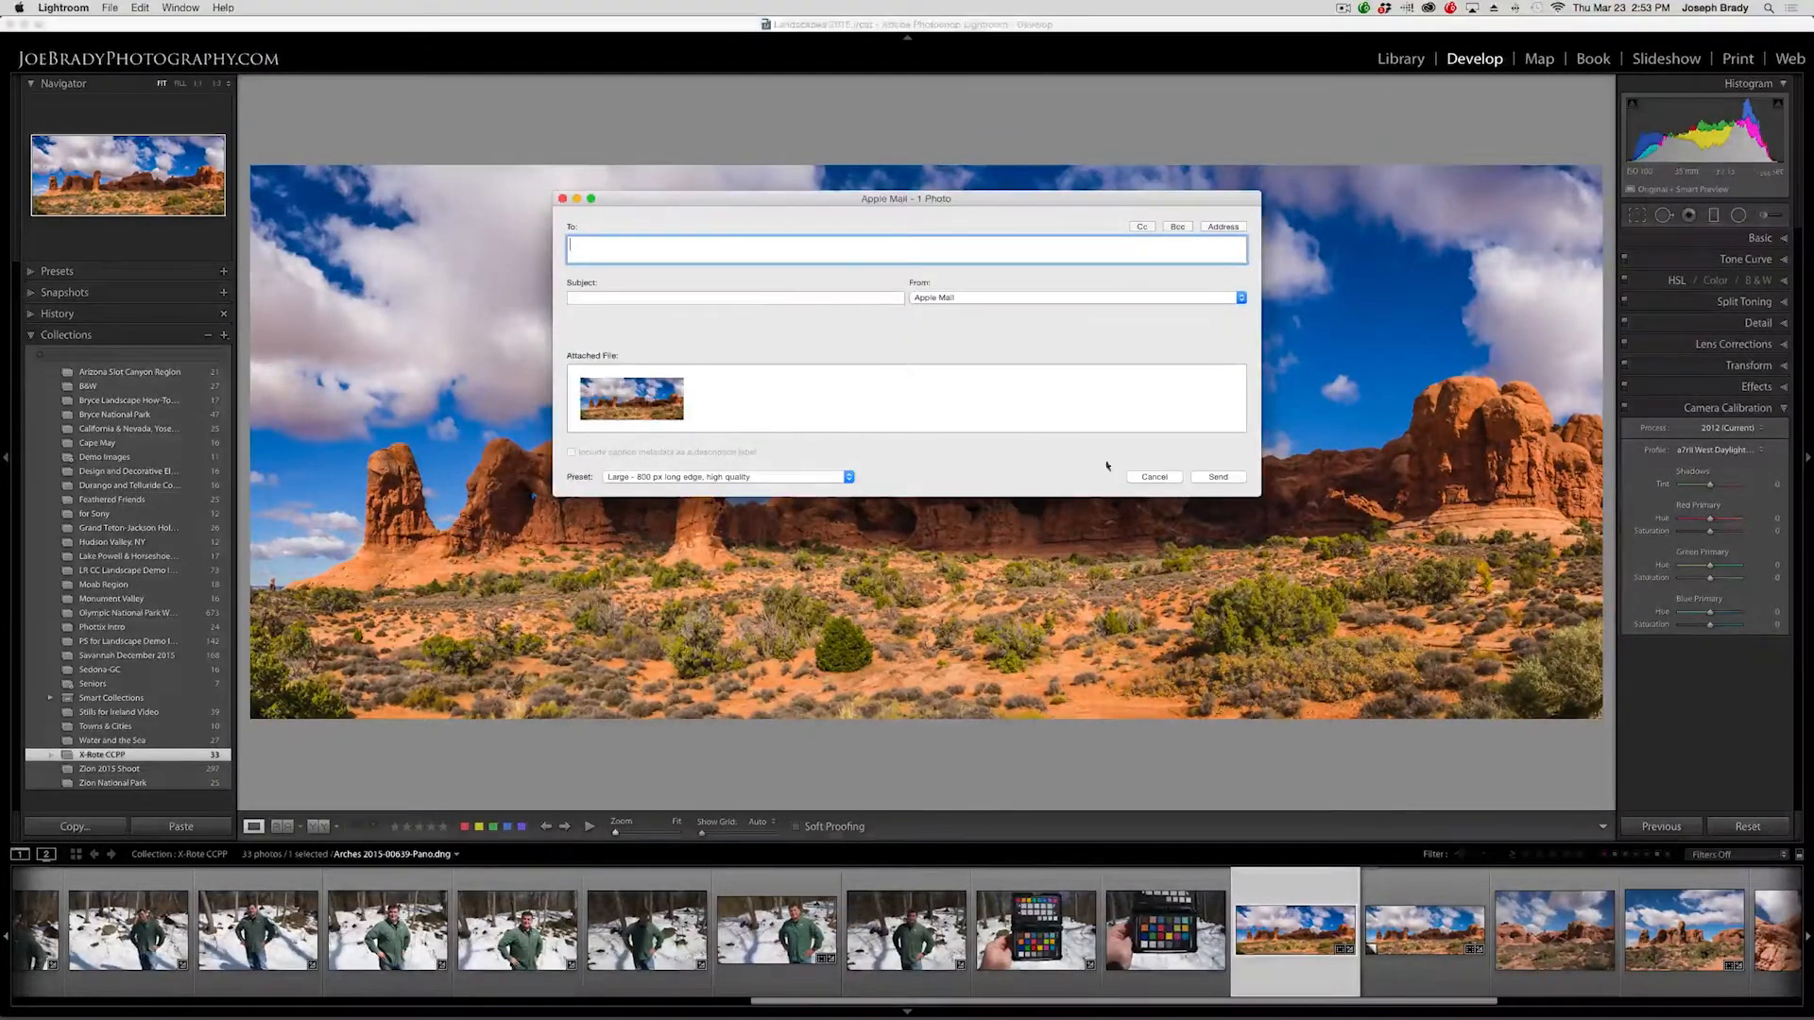
click(1152, 475)
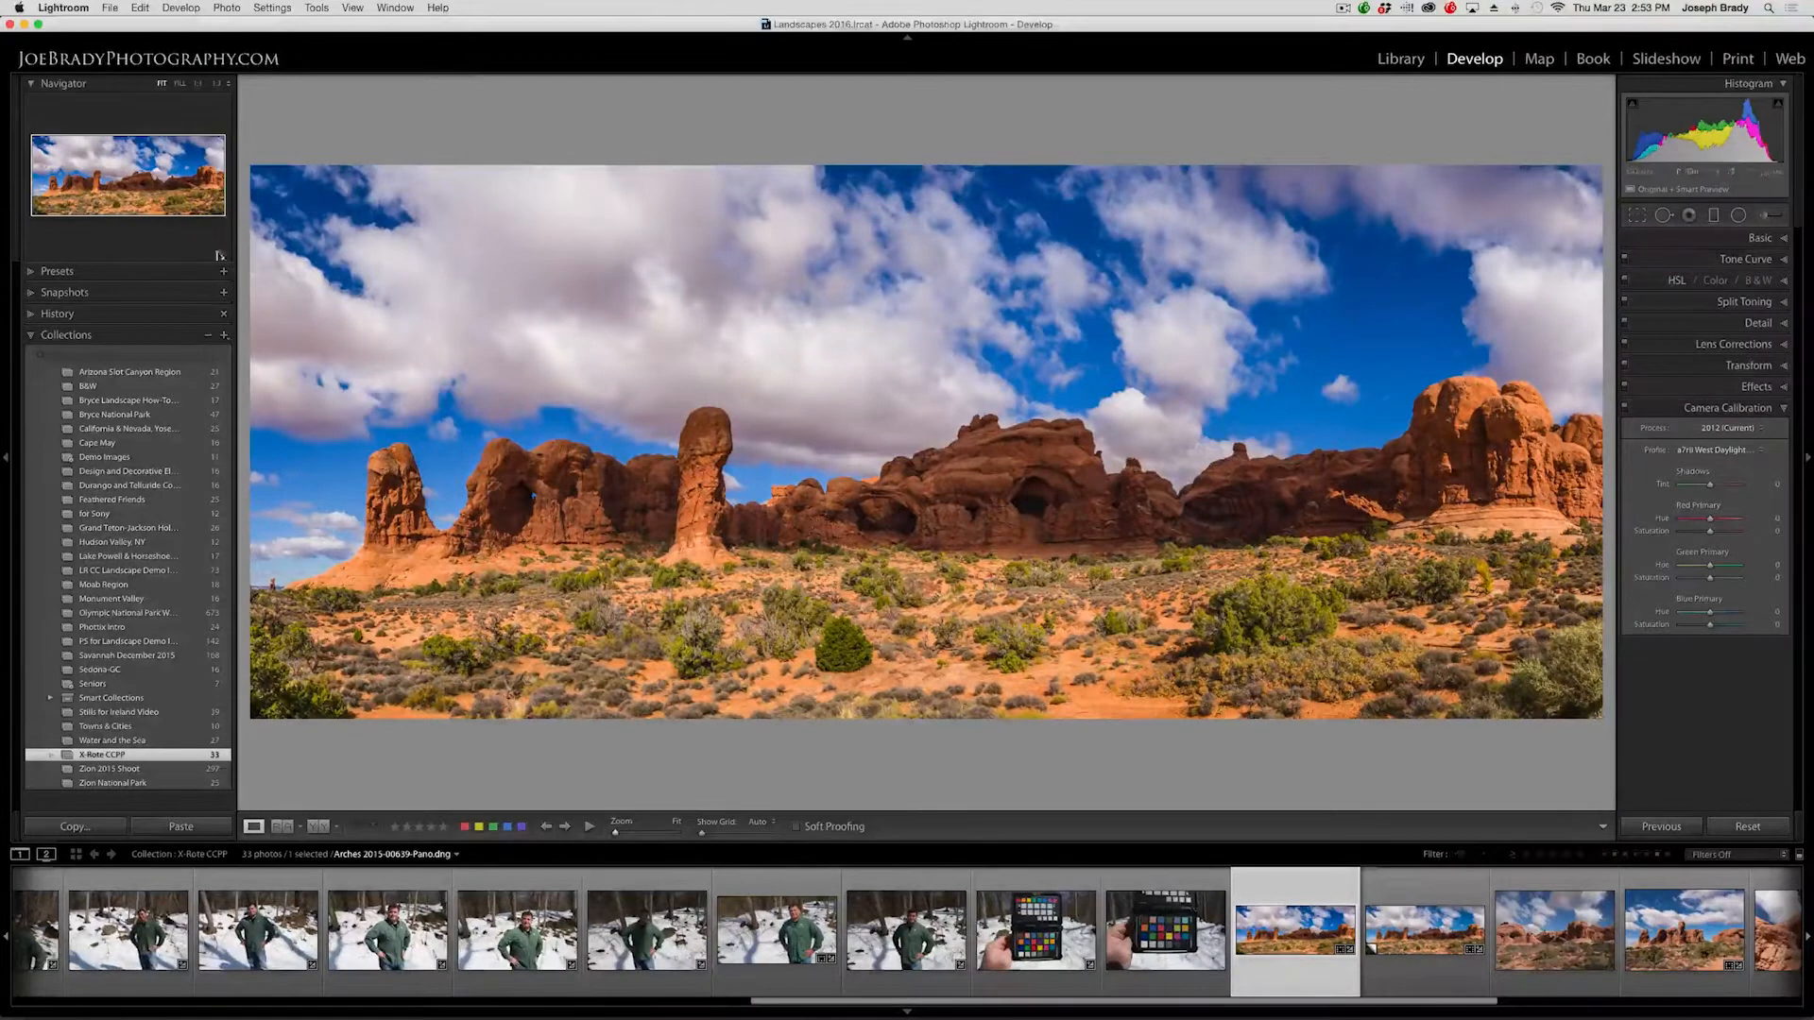
click(109, 8)
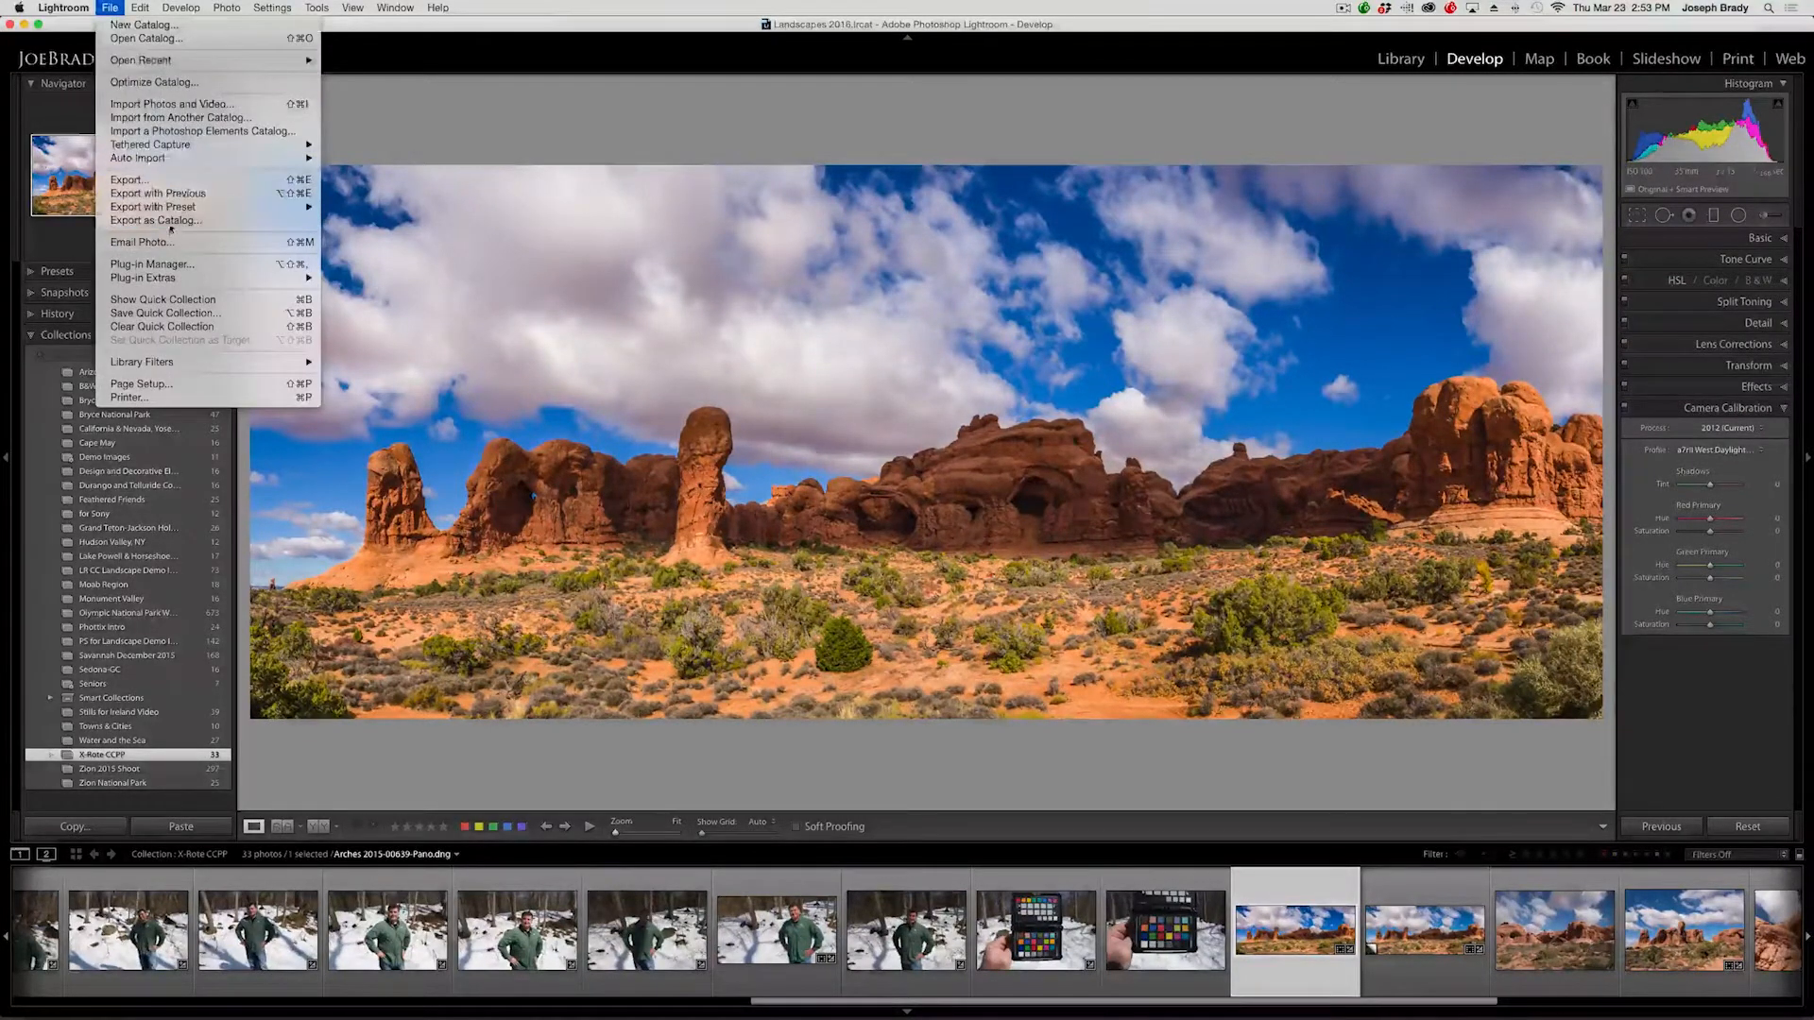
click(168, 181)
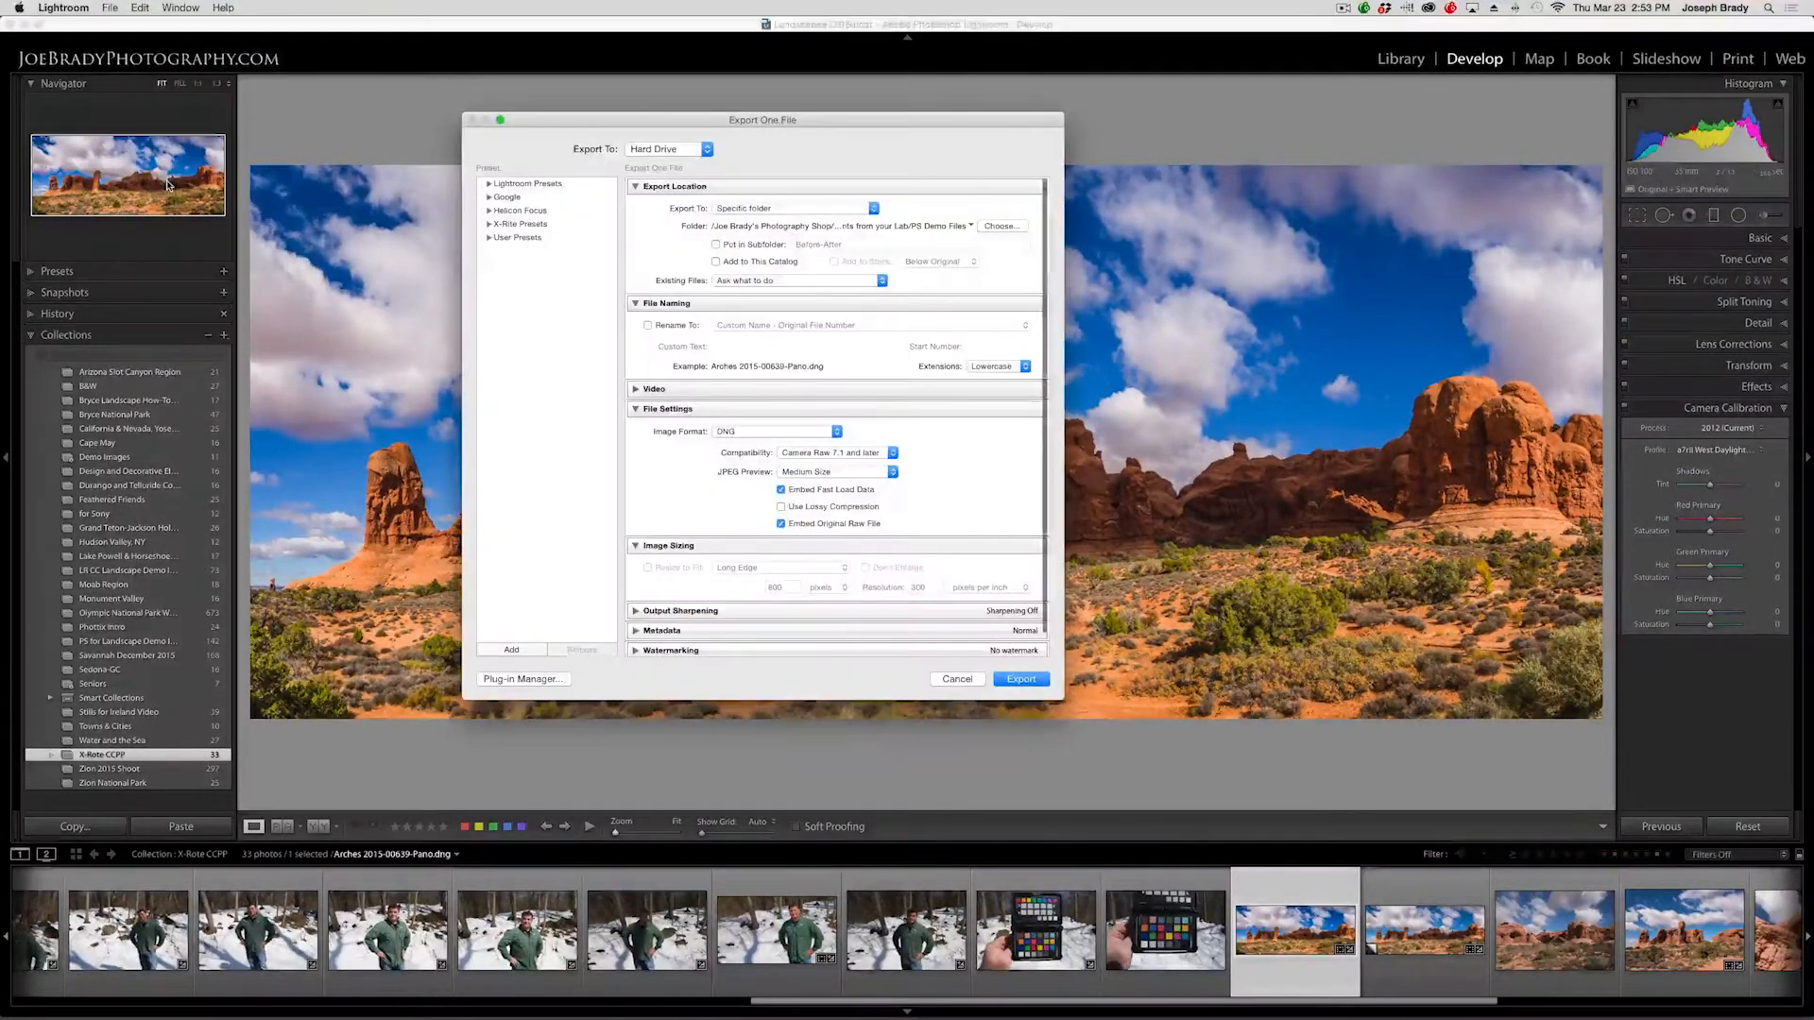
click(765, 430)
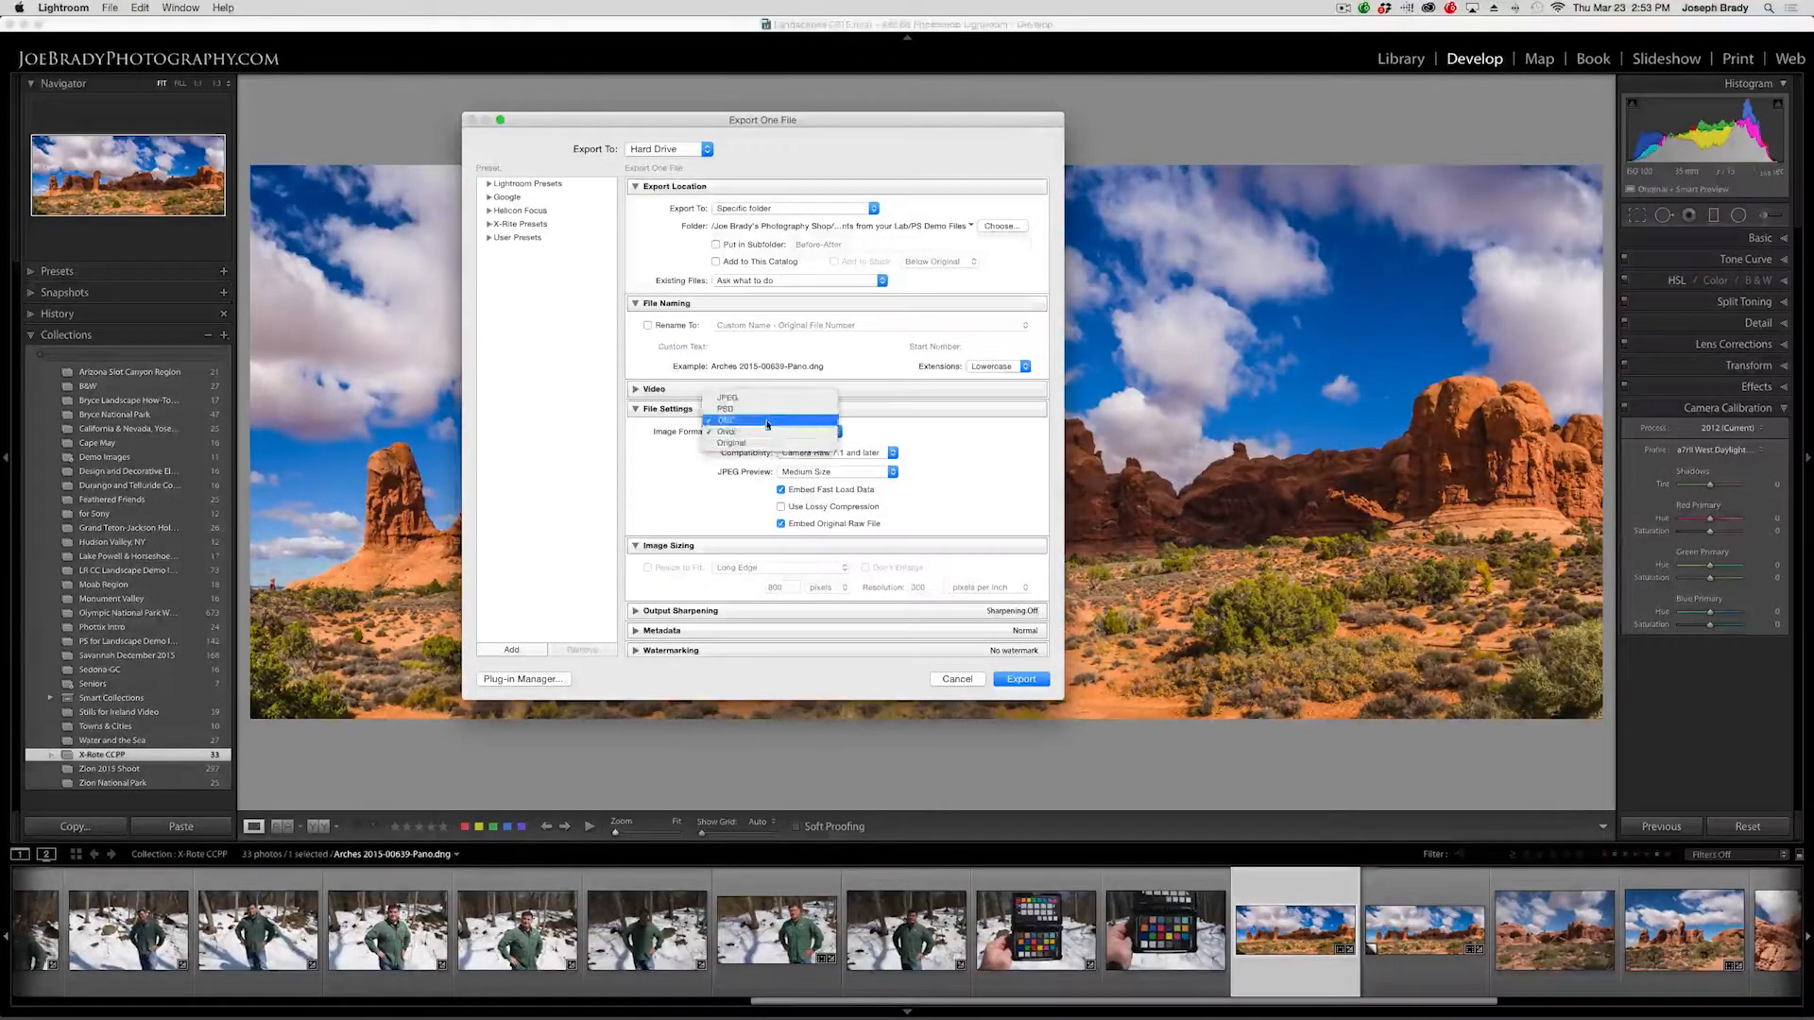
click(761, 399)
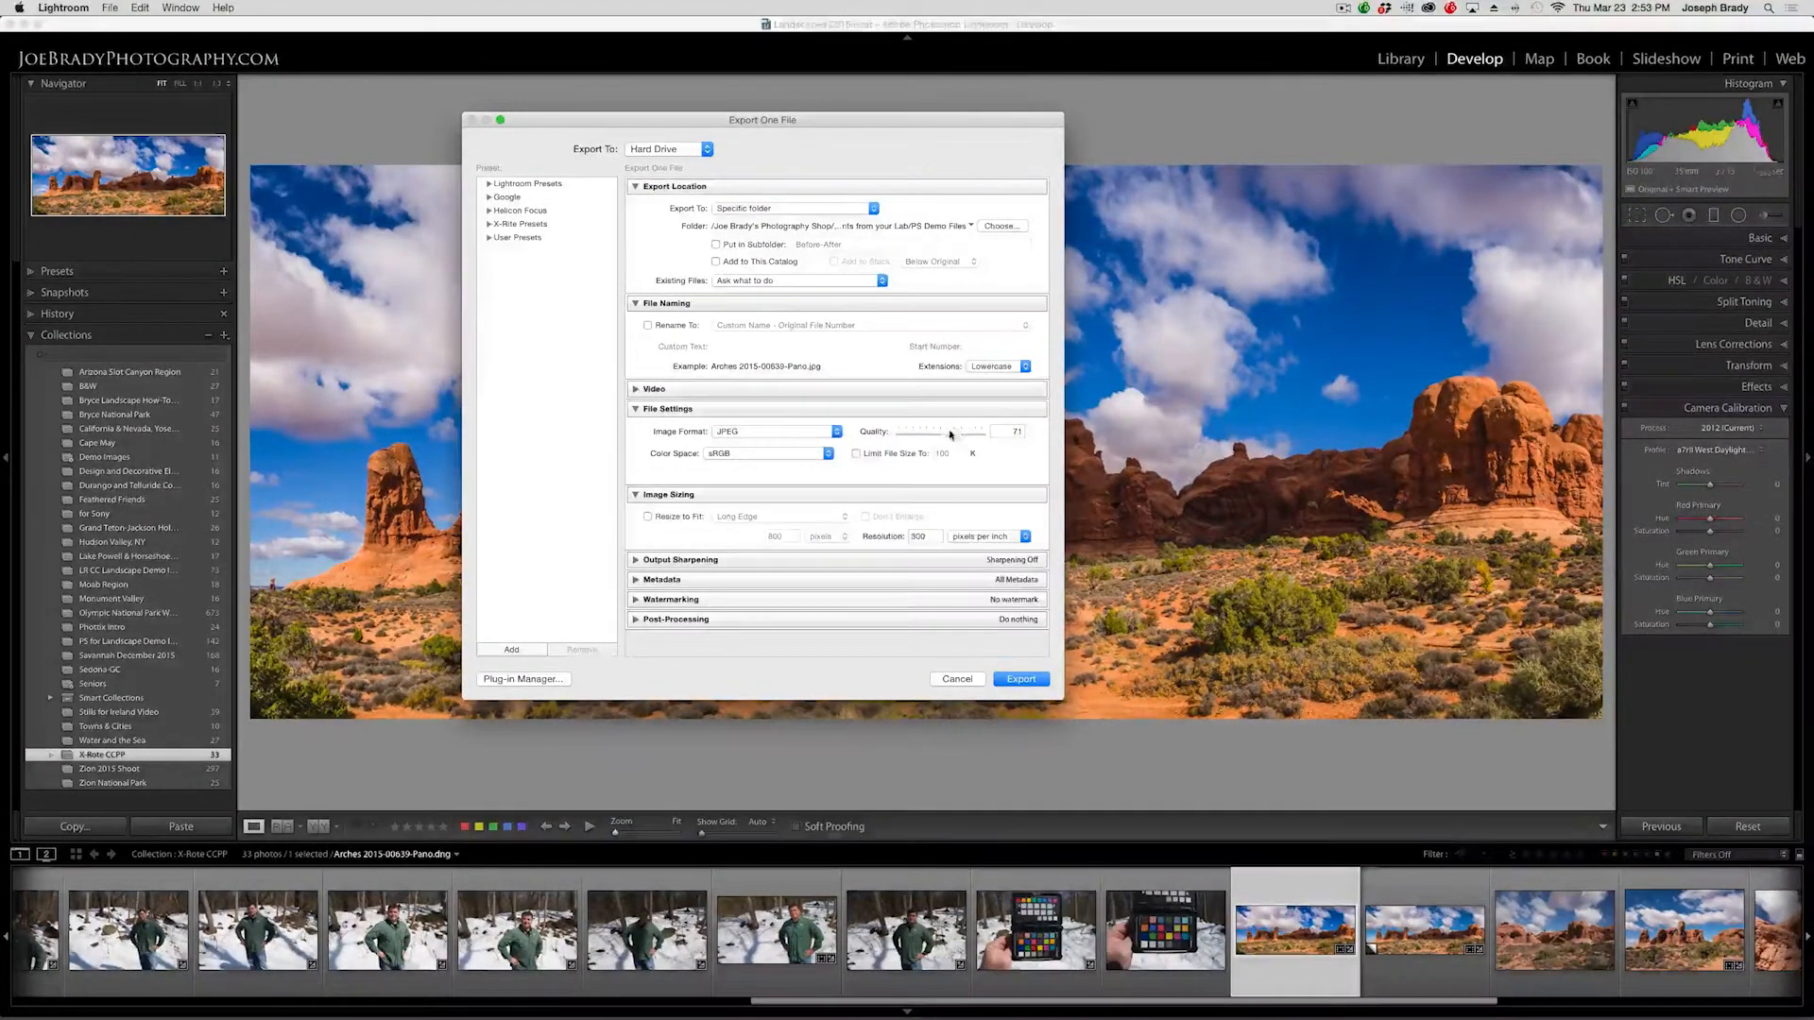
drag(961, 438, 987, 437)
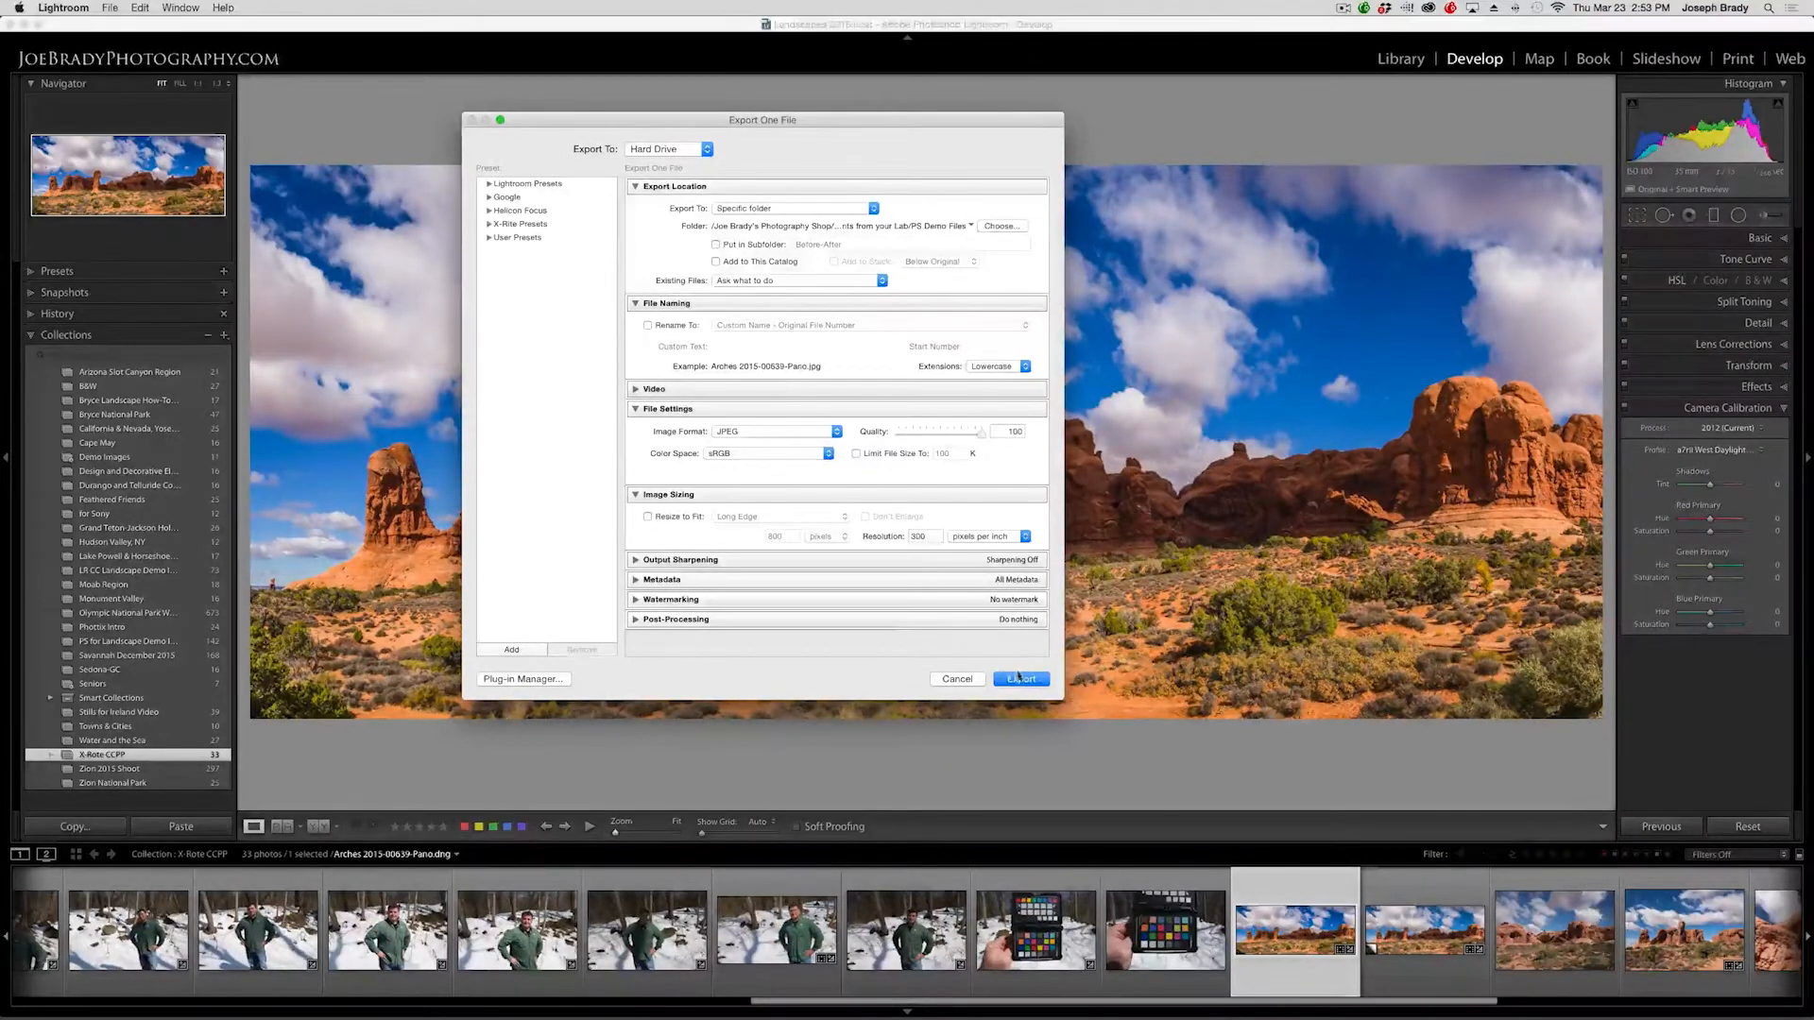
click(1018, 676)
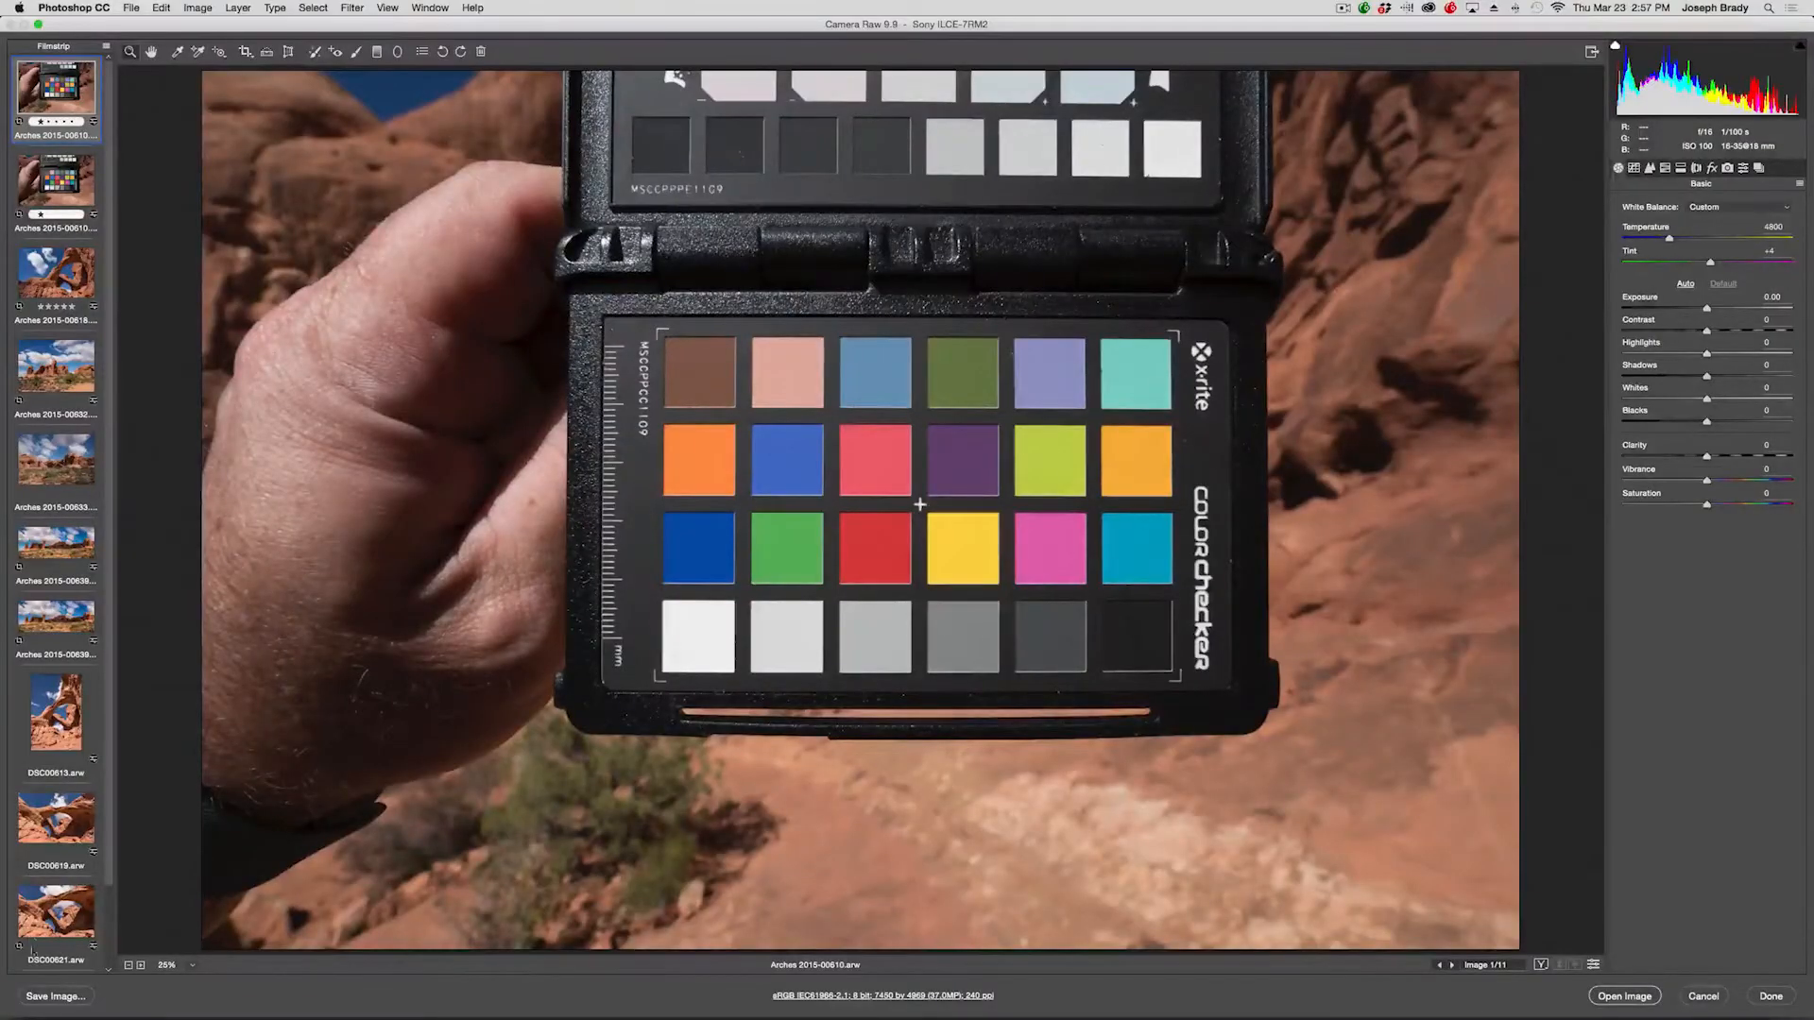
In Photoshop's Camera Raw, save the chart photo as a Digital Negative DNG in the same location.
click(59, 996)
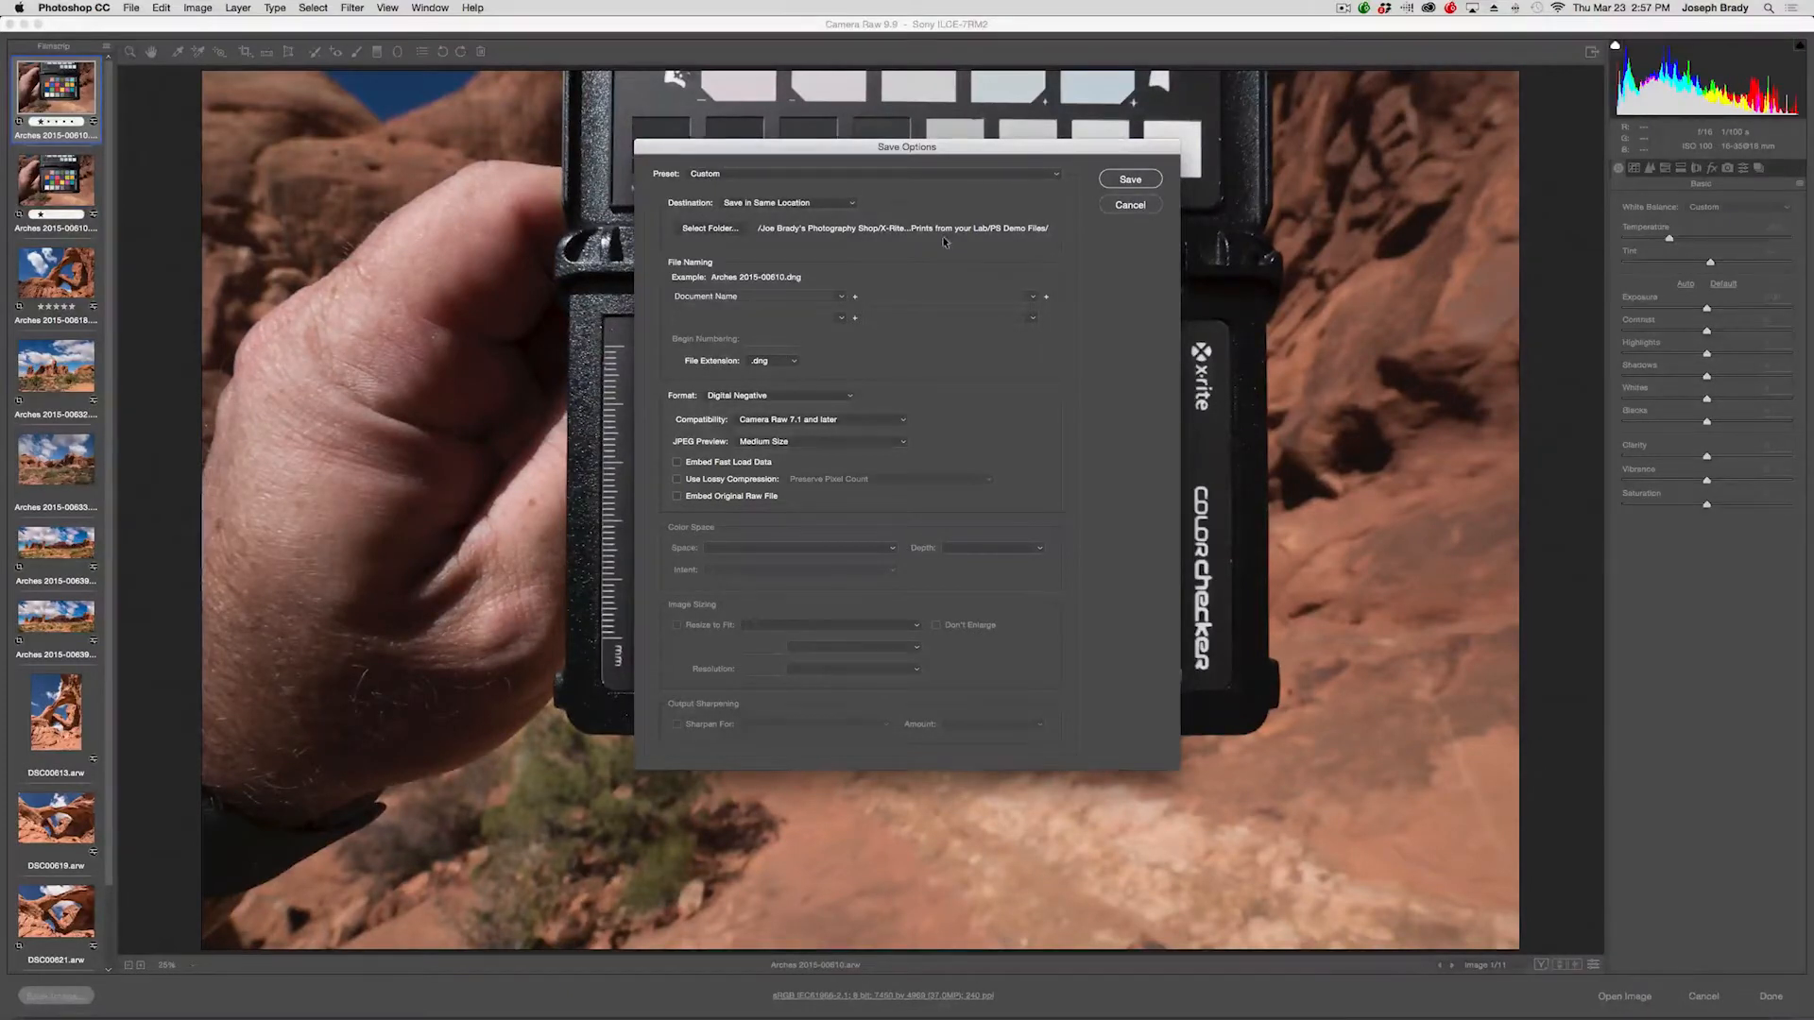
click(1130, 179)
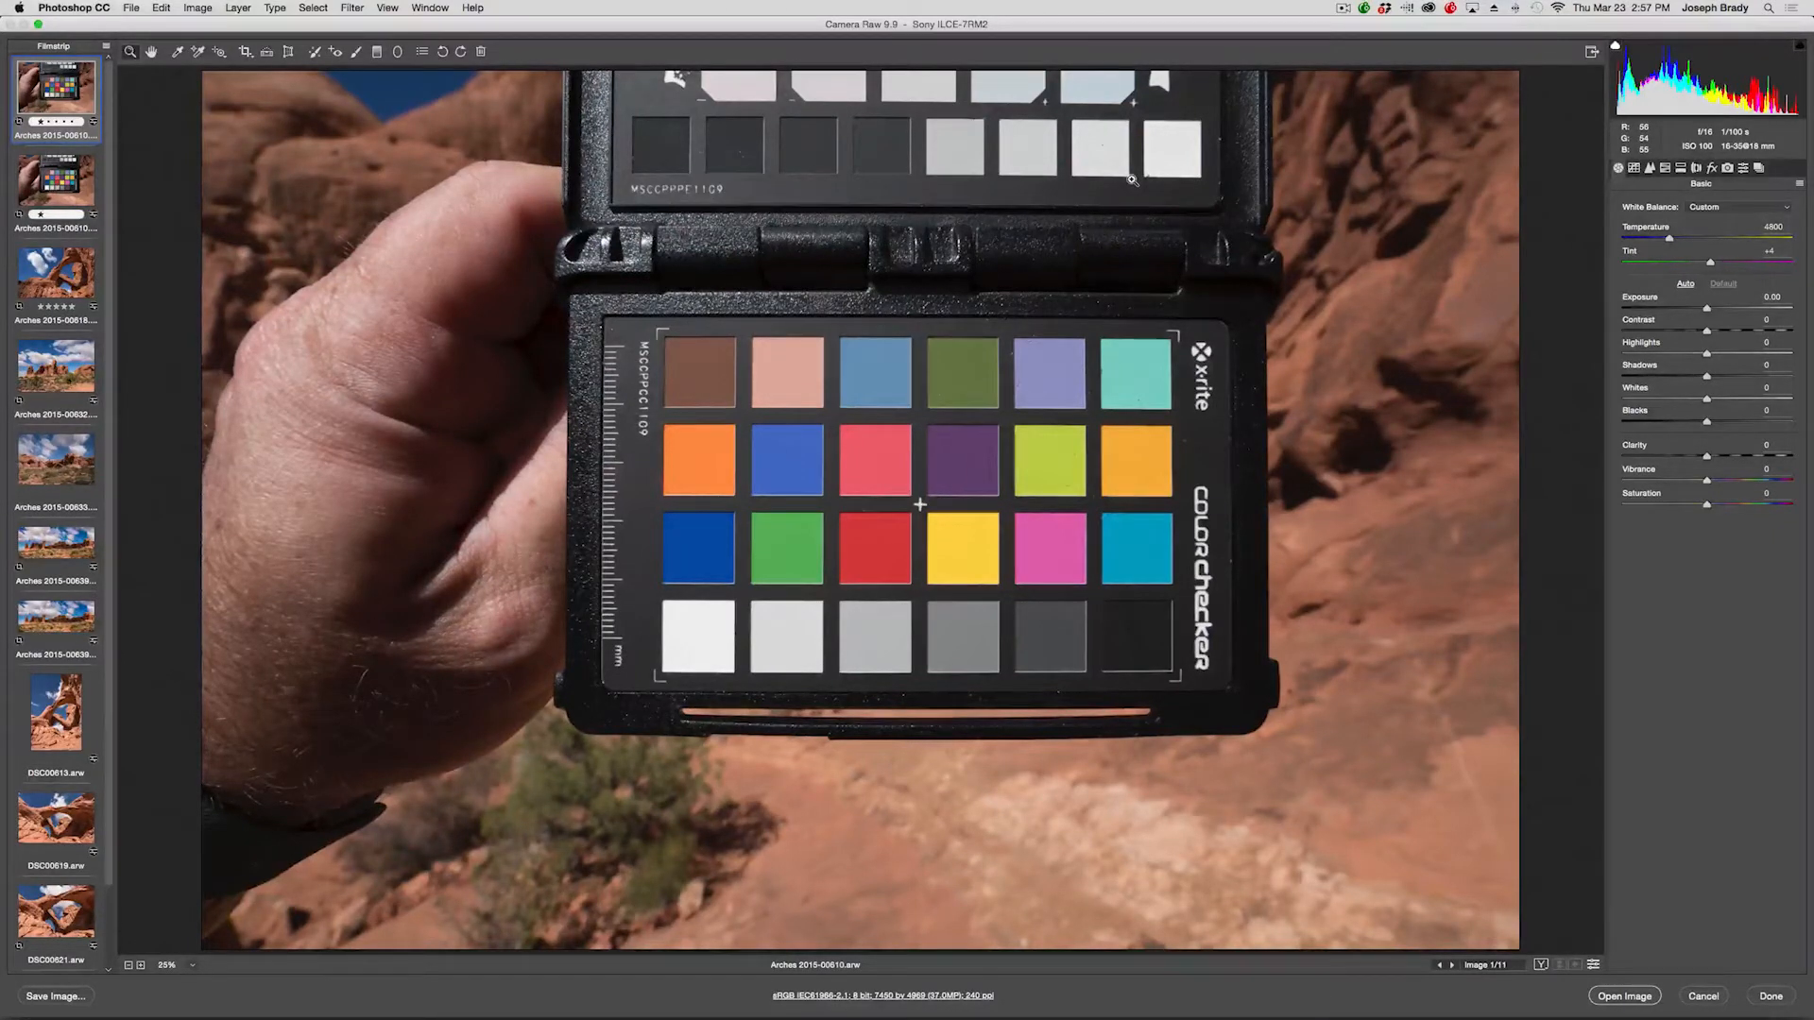
Switch to ColorChecker Passport, hide the other applications and move its window aside.
key(super+Tab)
key(super+Tab)
key(super+Tab)
key(super+Tab)
key(super+Tab)
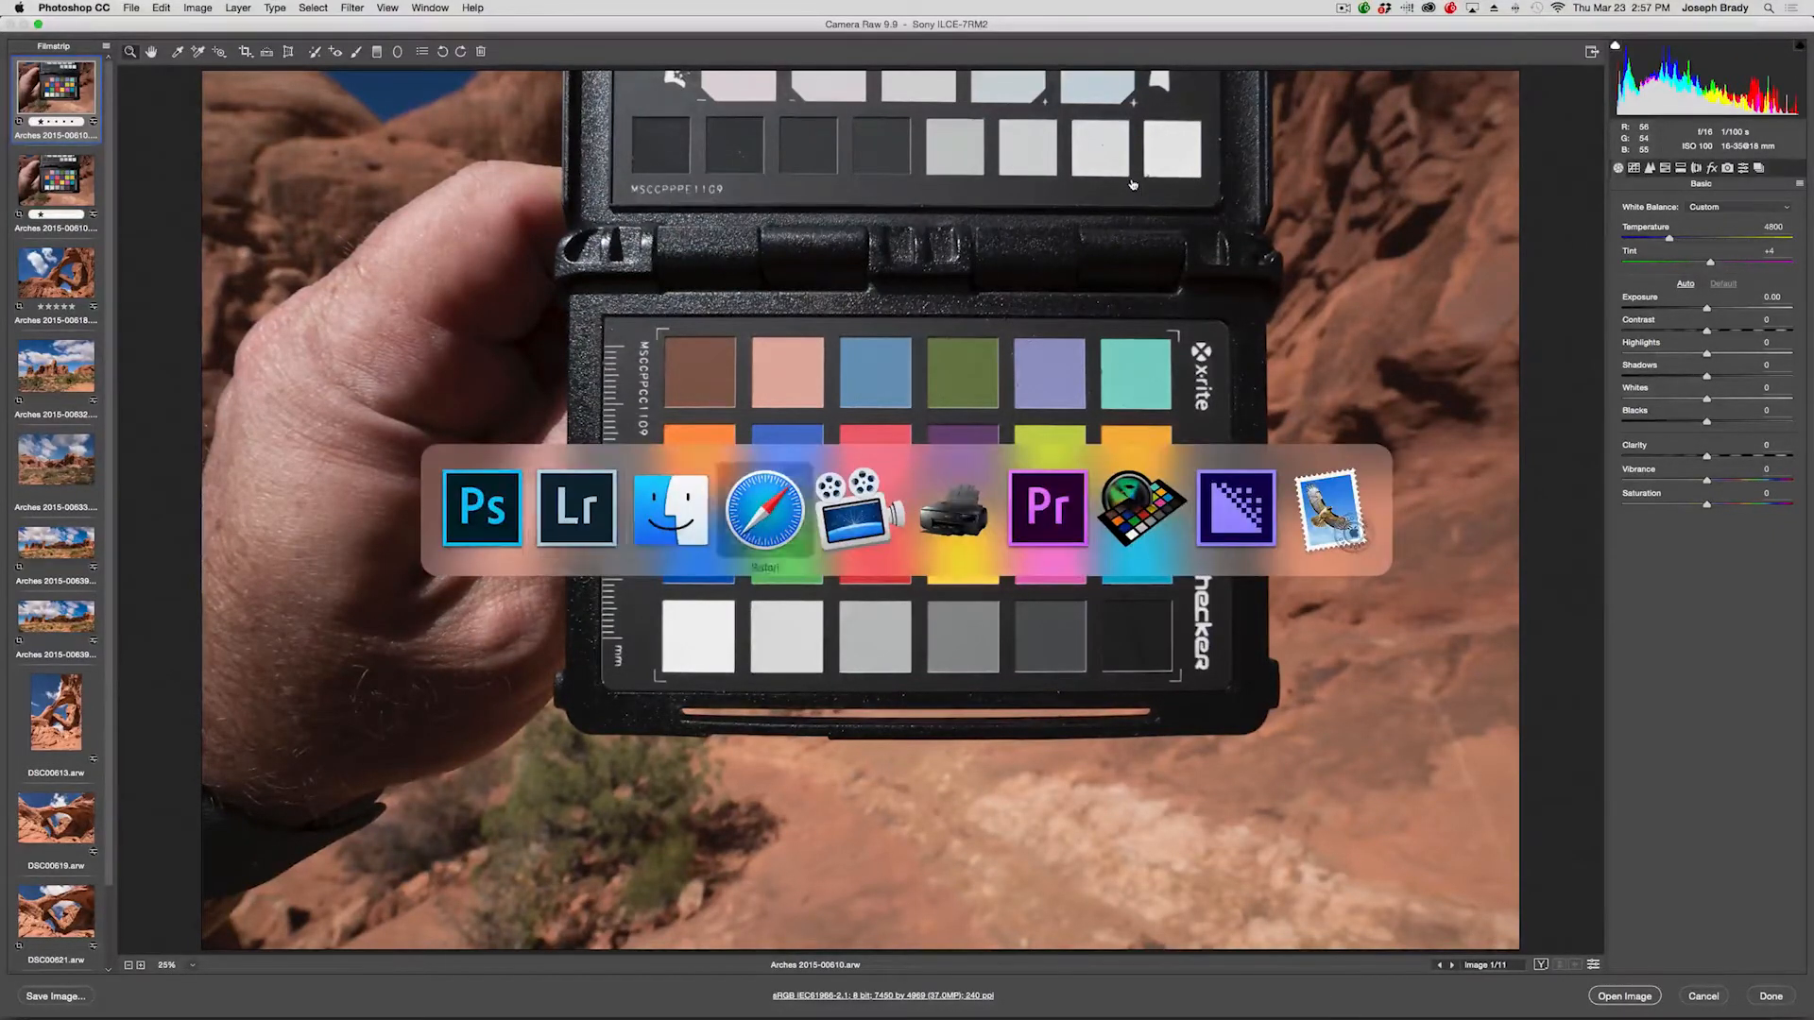
key(super+Tab)
key(super+Tab)
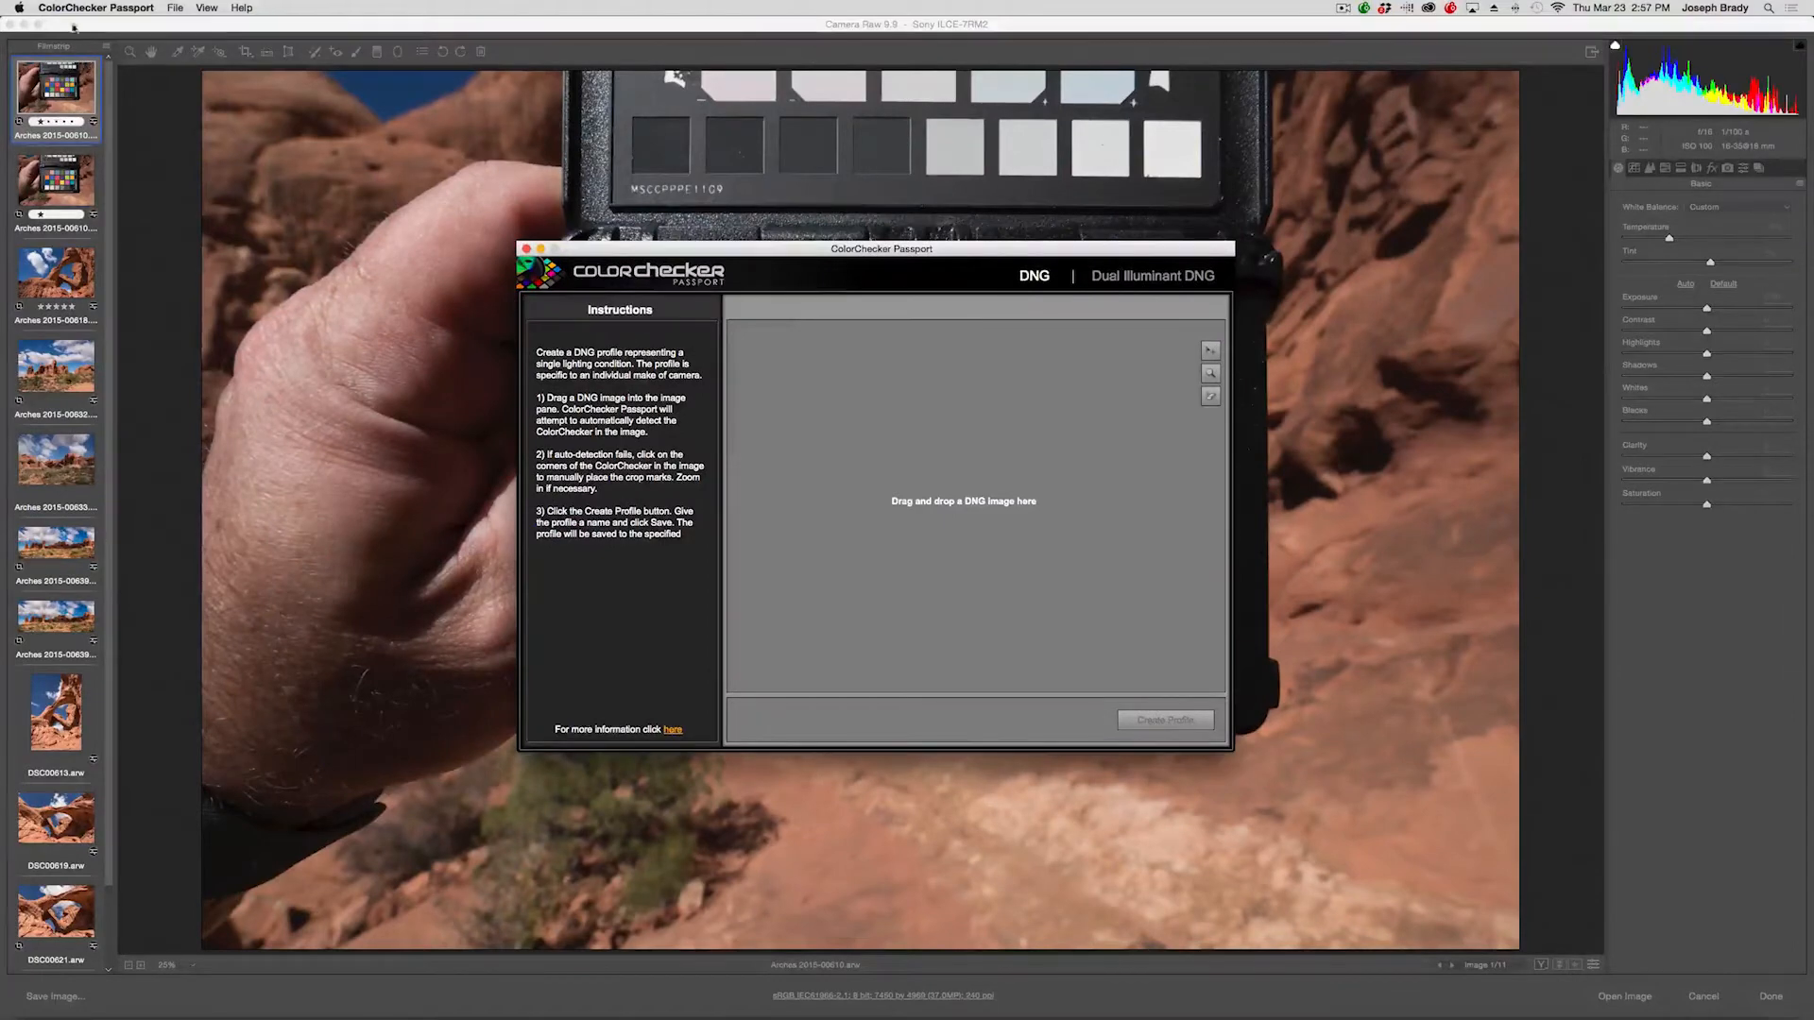
click(95, 7)
click(100, 104)
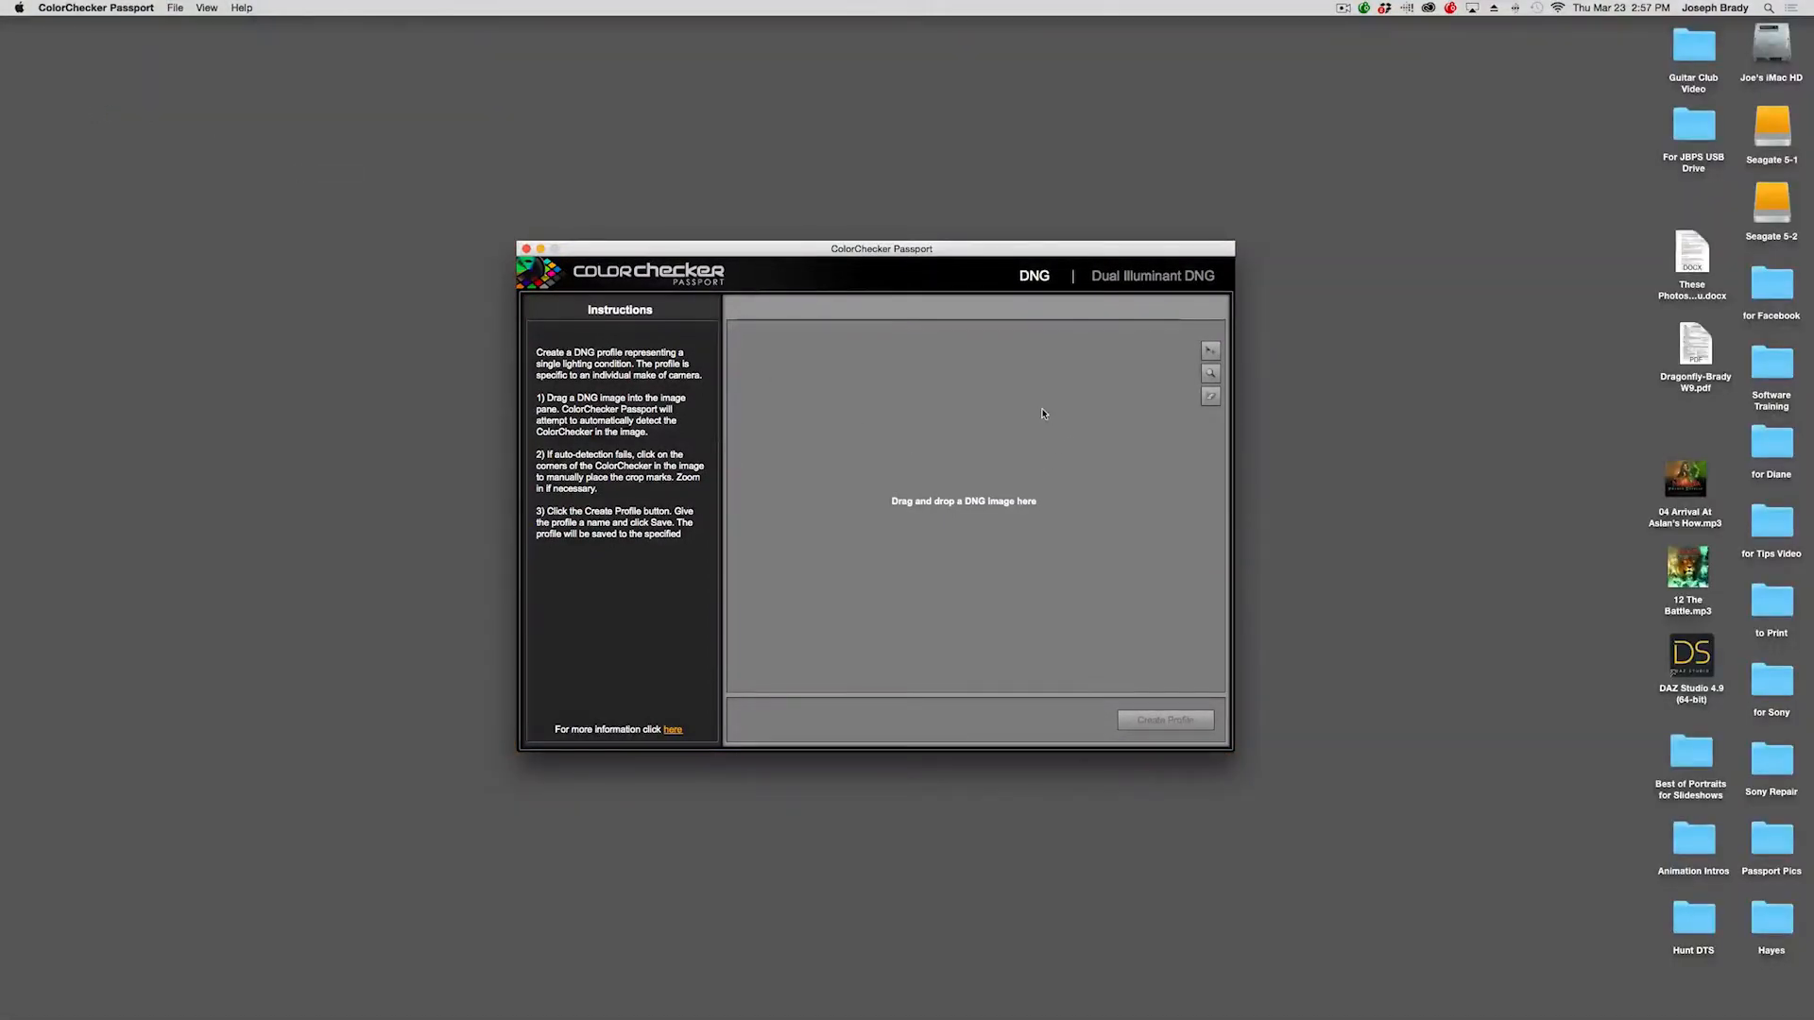
click(1811, 41)
drag(793, 245, 539, 155)
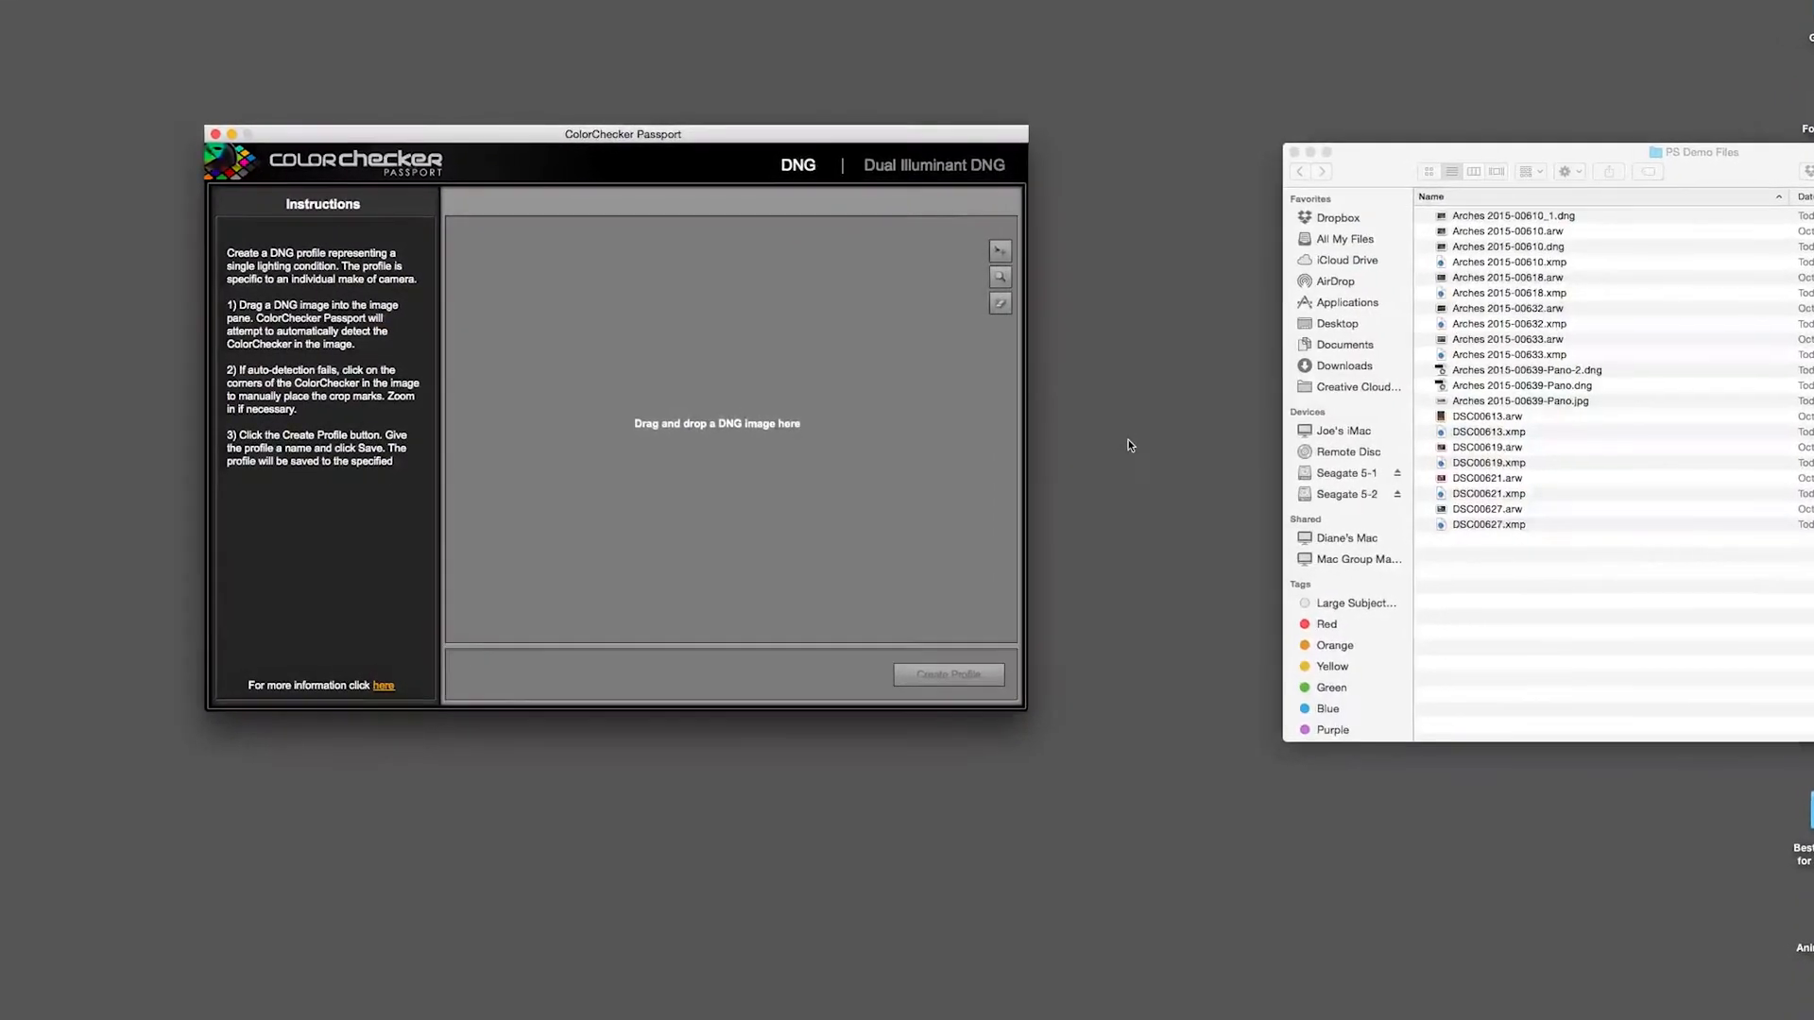
Open Arches 2015-00610.dng from the PS Demo Files folder as the chart image.
key(super+o)
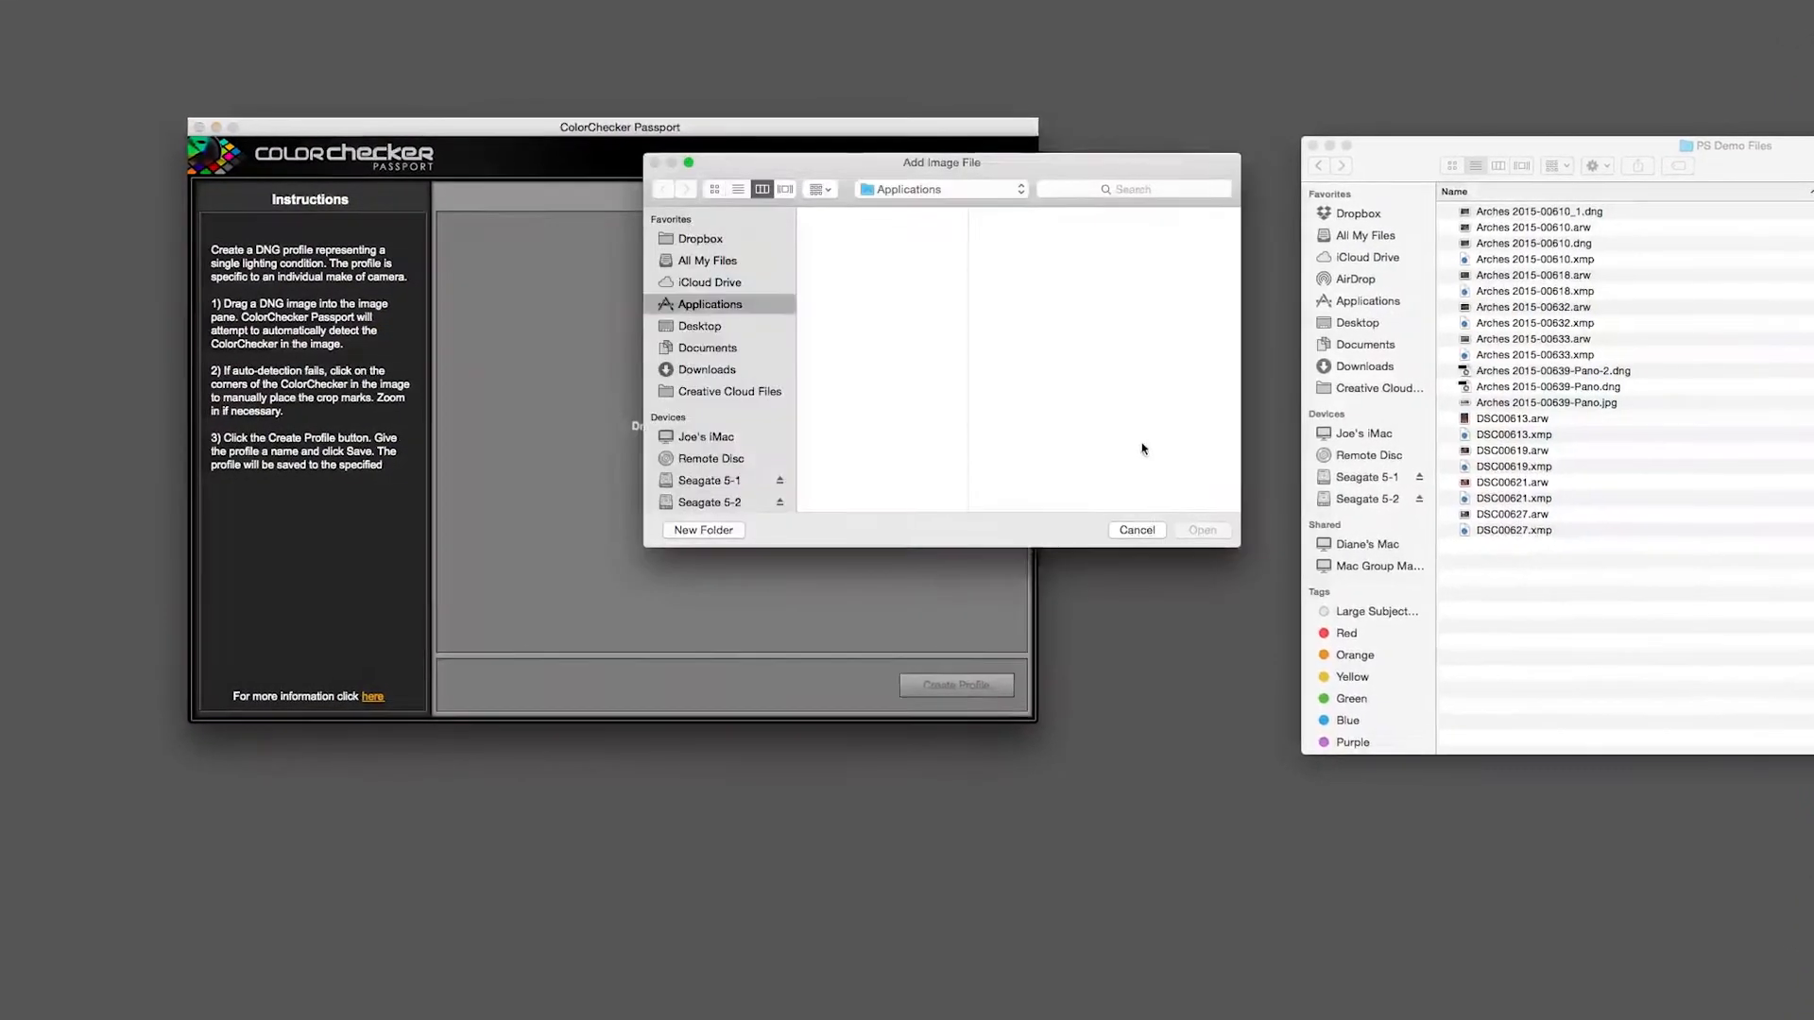
click(940, 189)
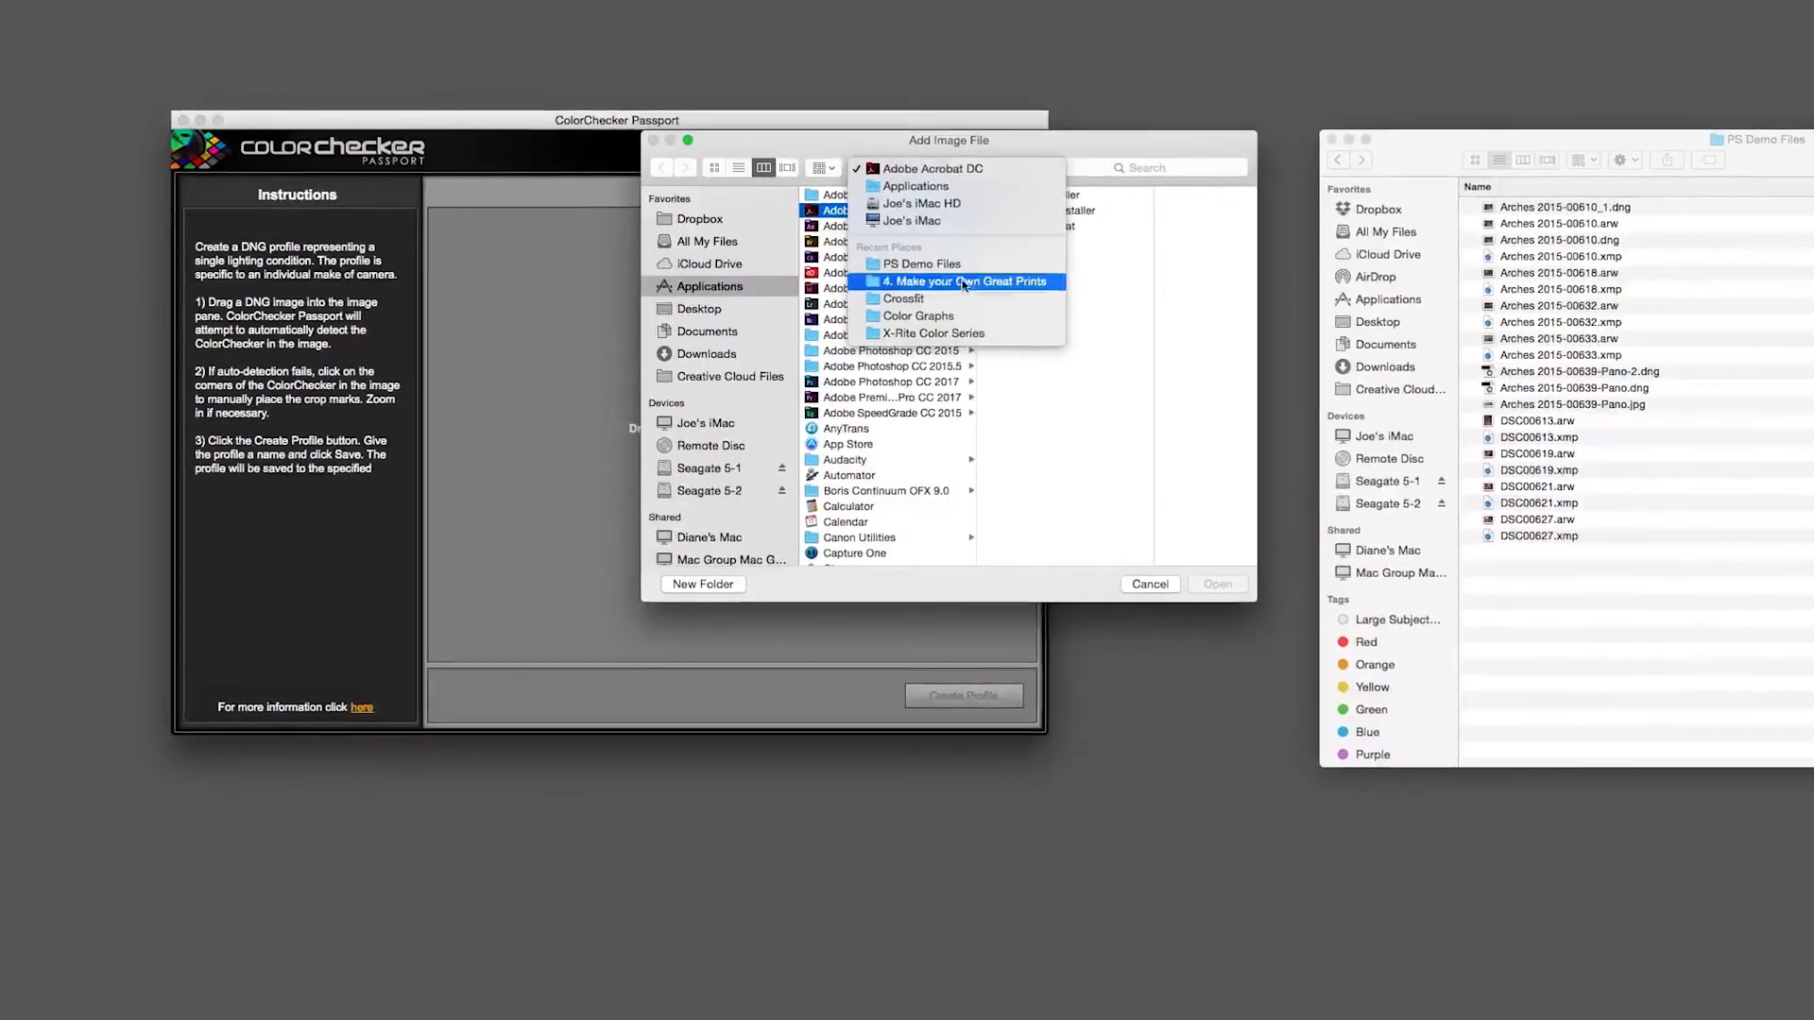
click(964, 281)
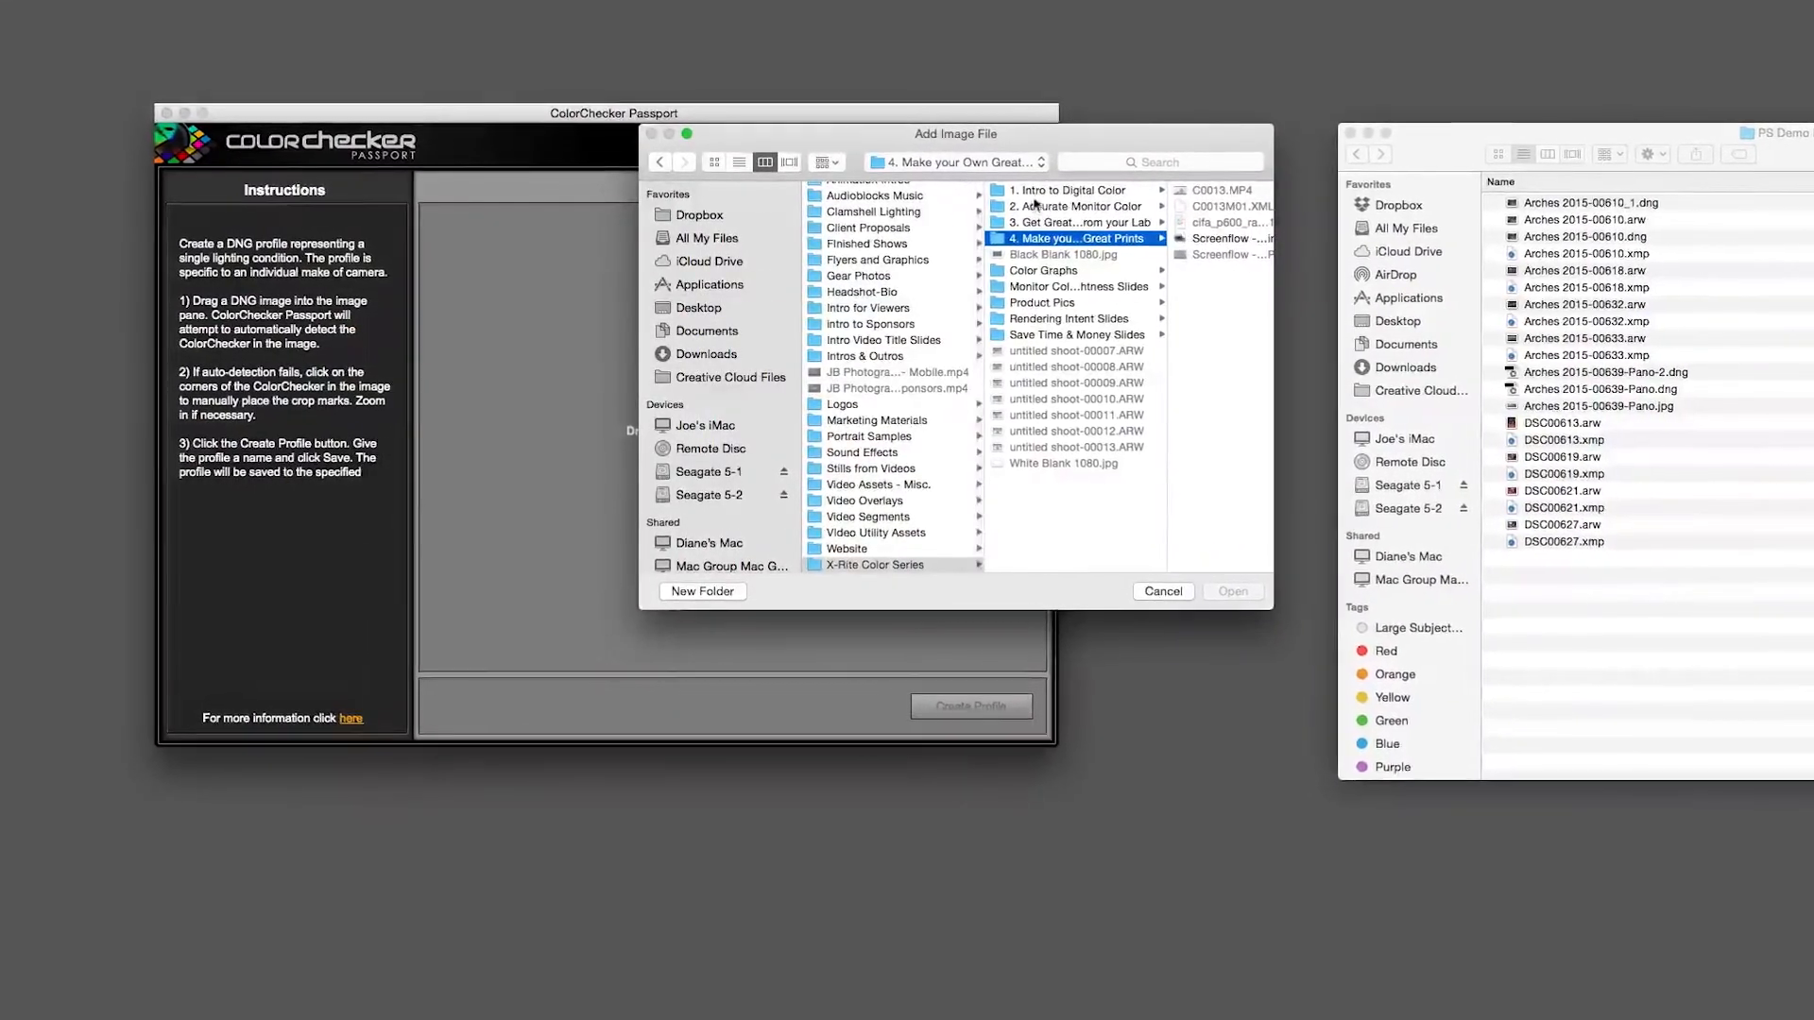
click(1048, 222)
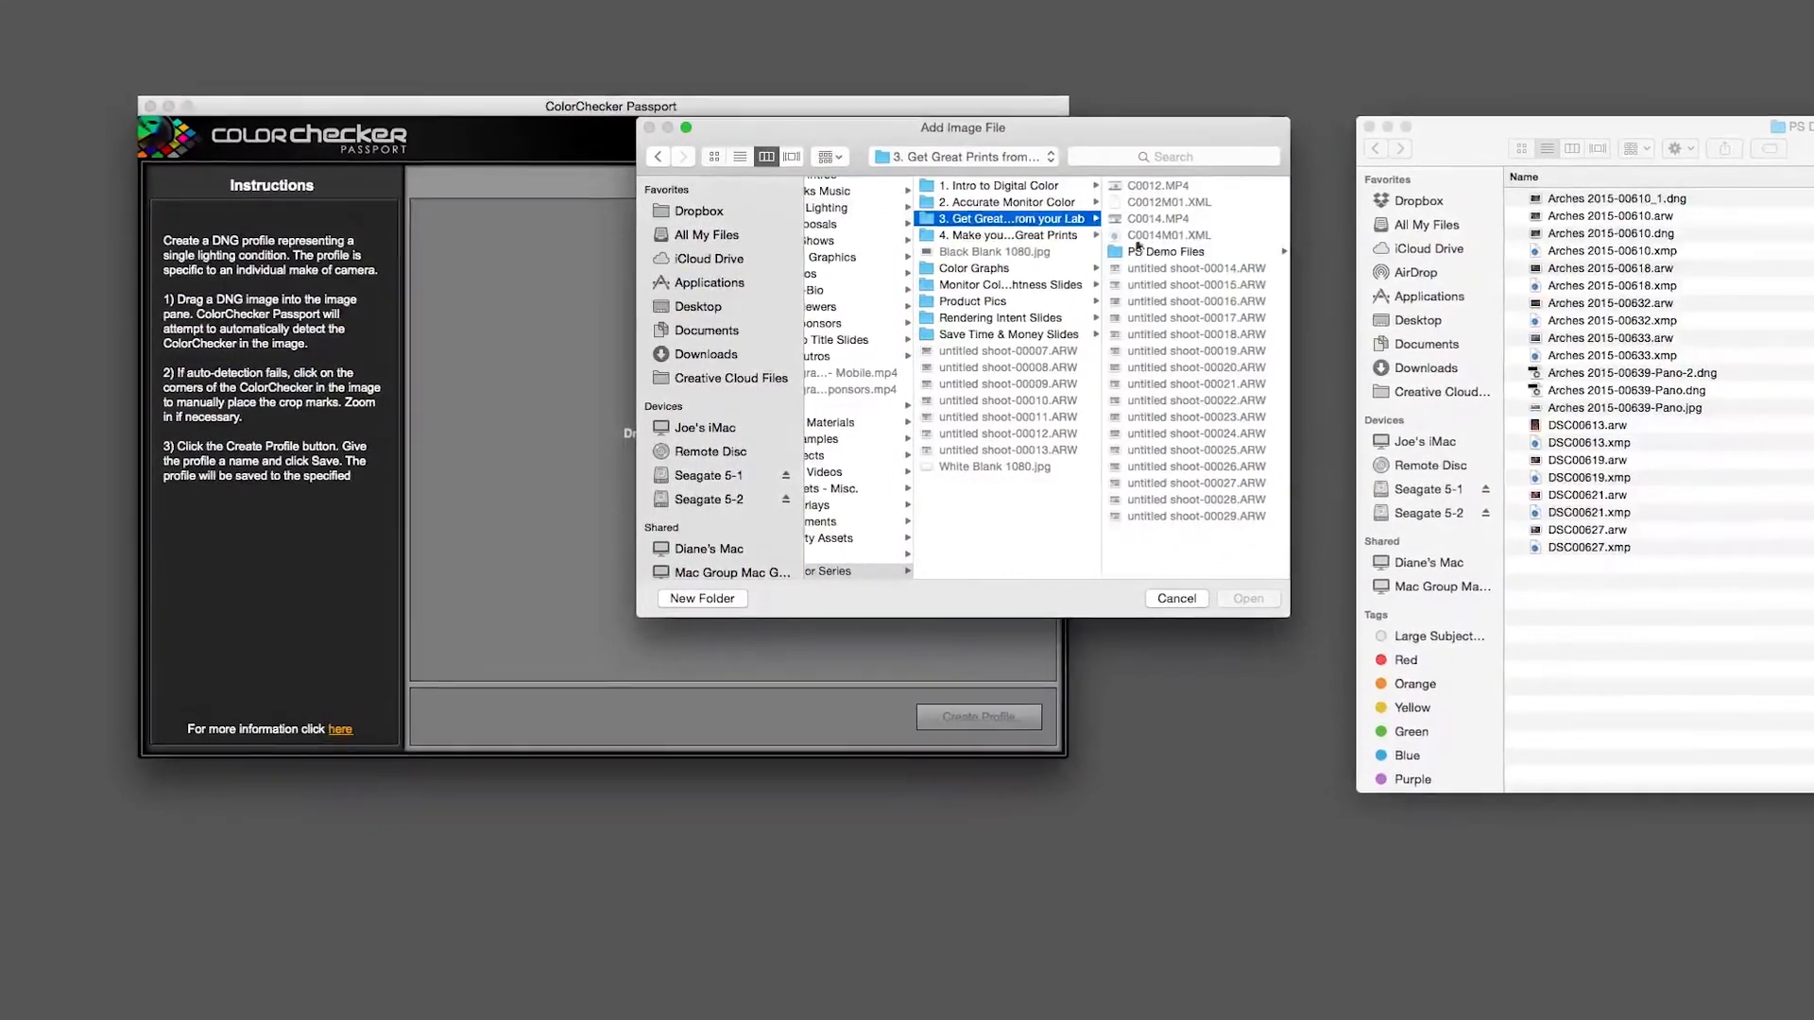
click(1133, 249)
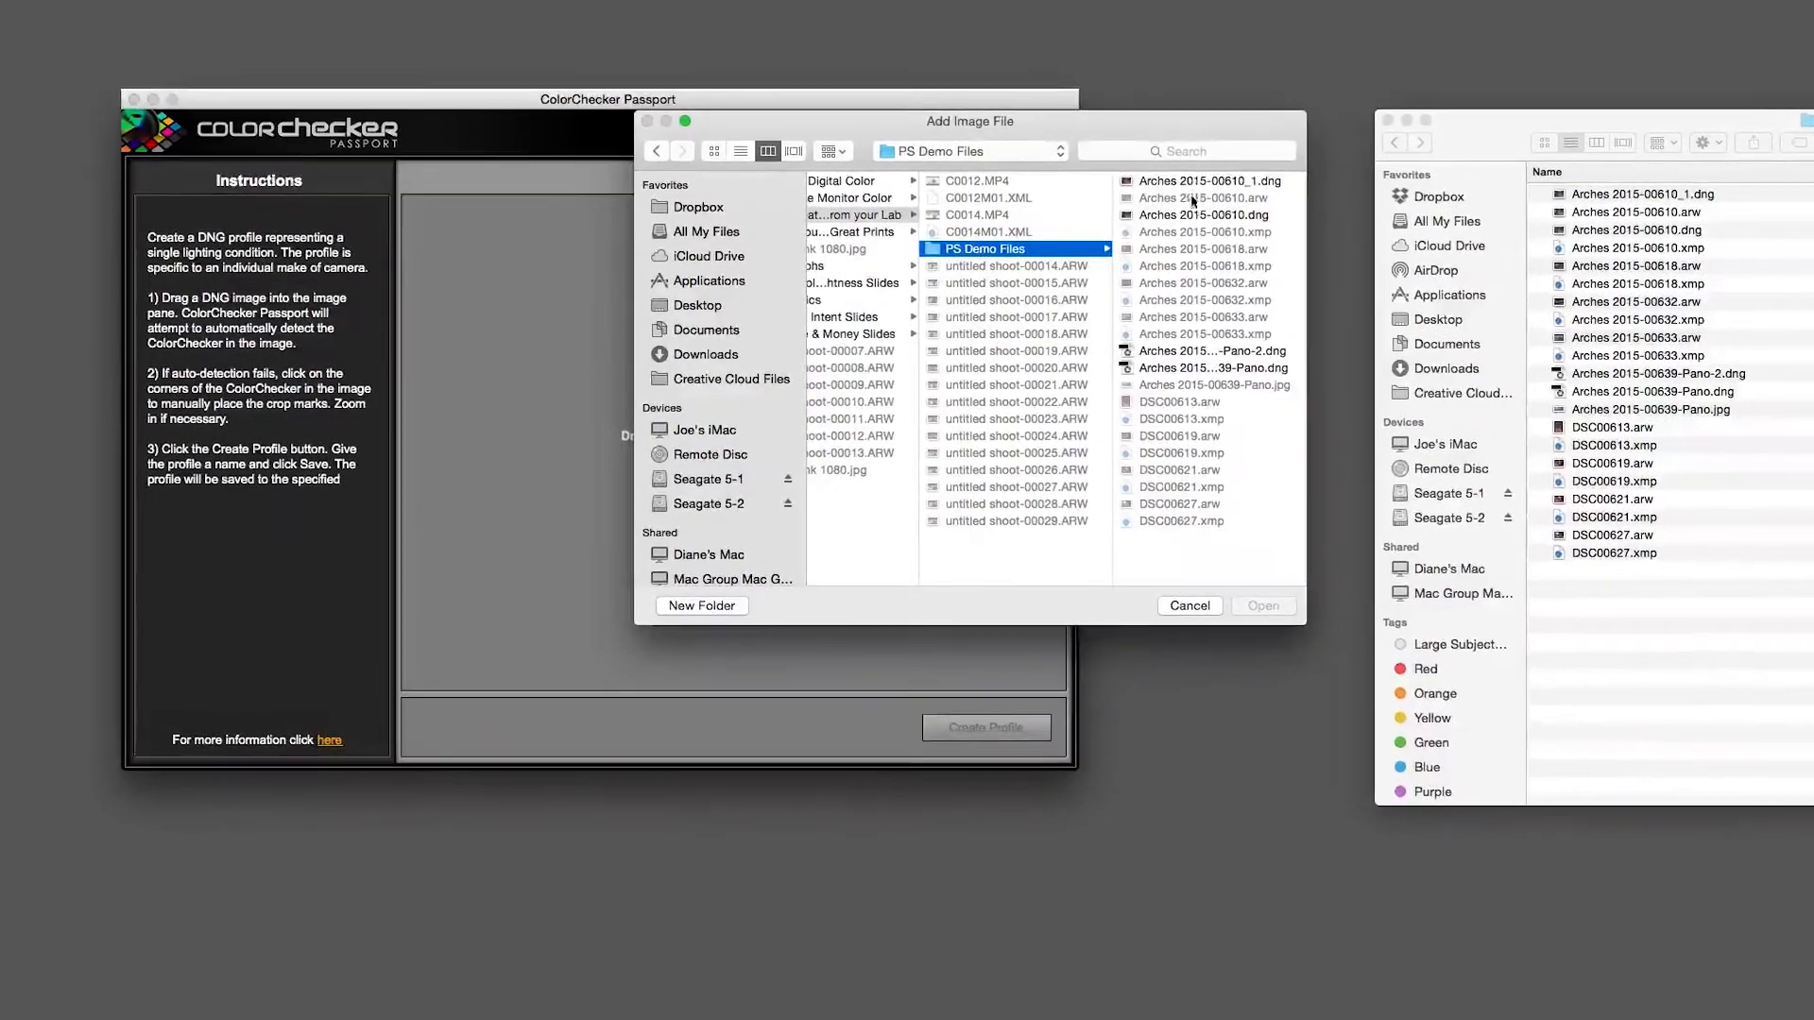
click(1196, 215)
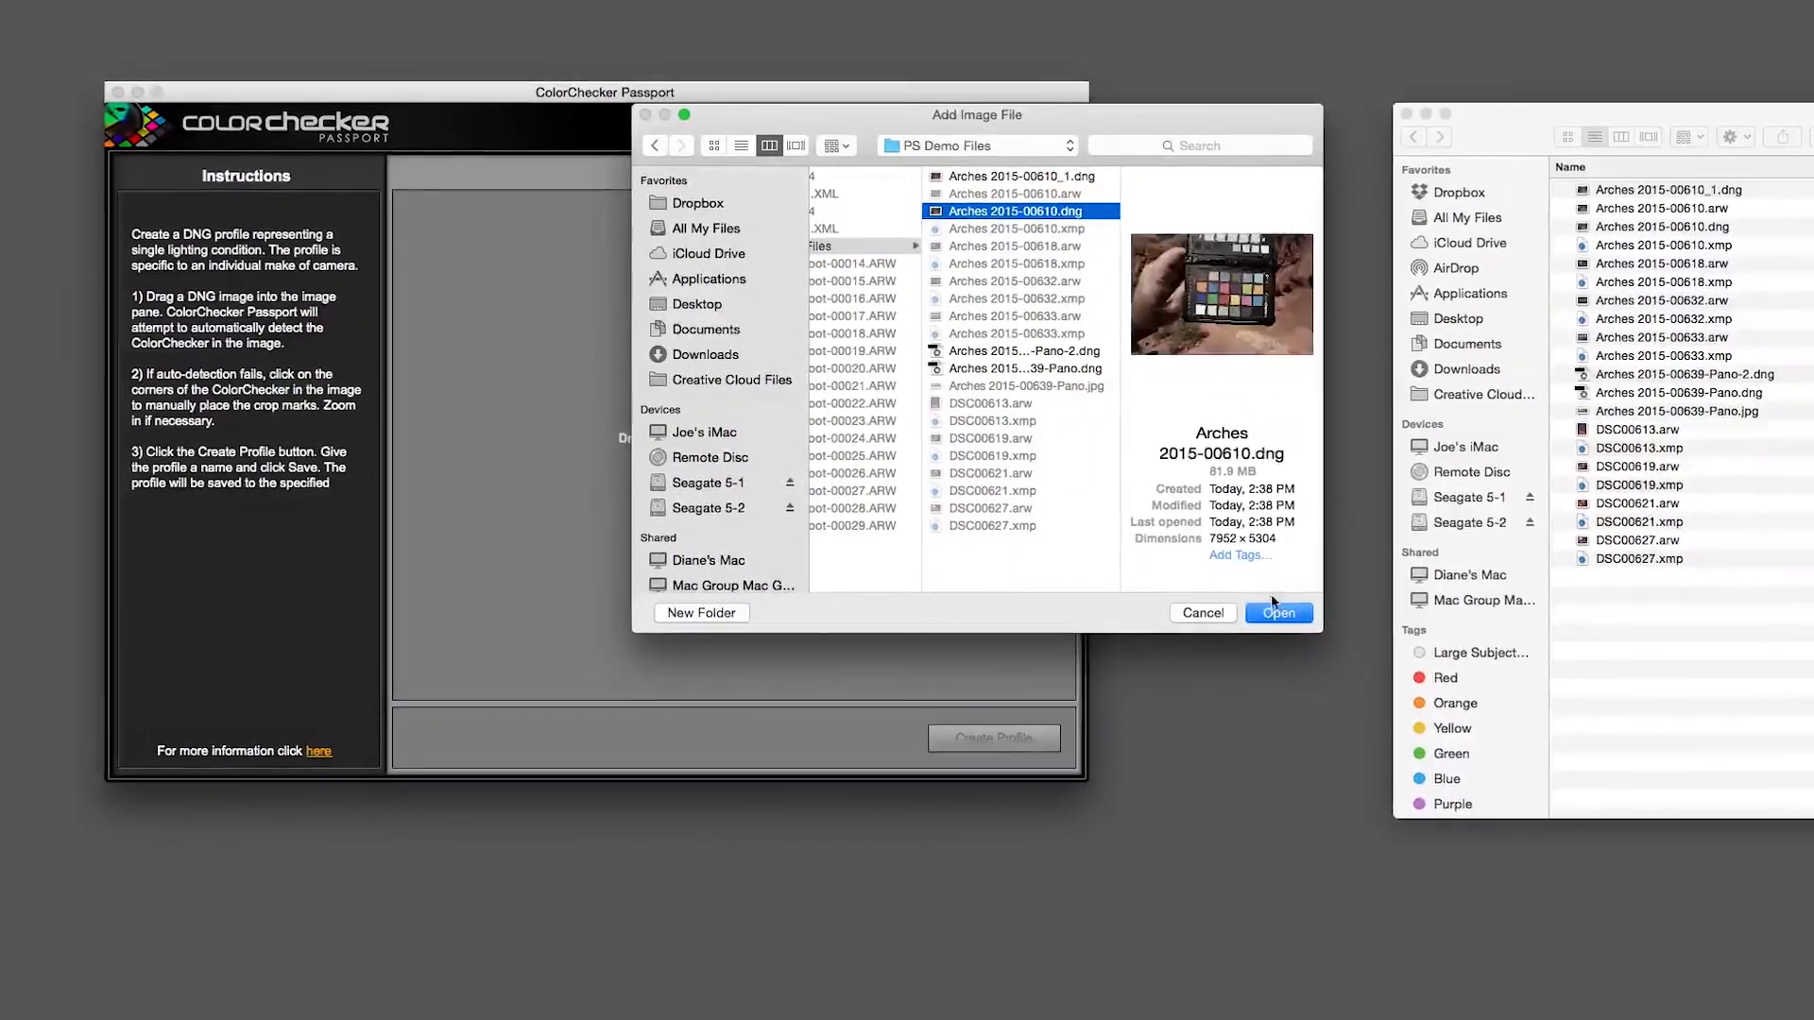
click(1275, 610)
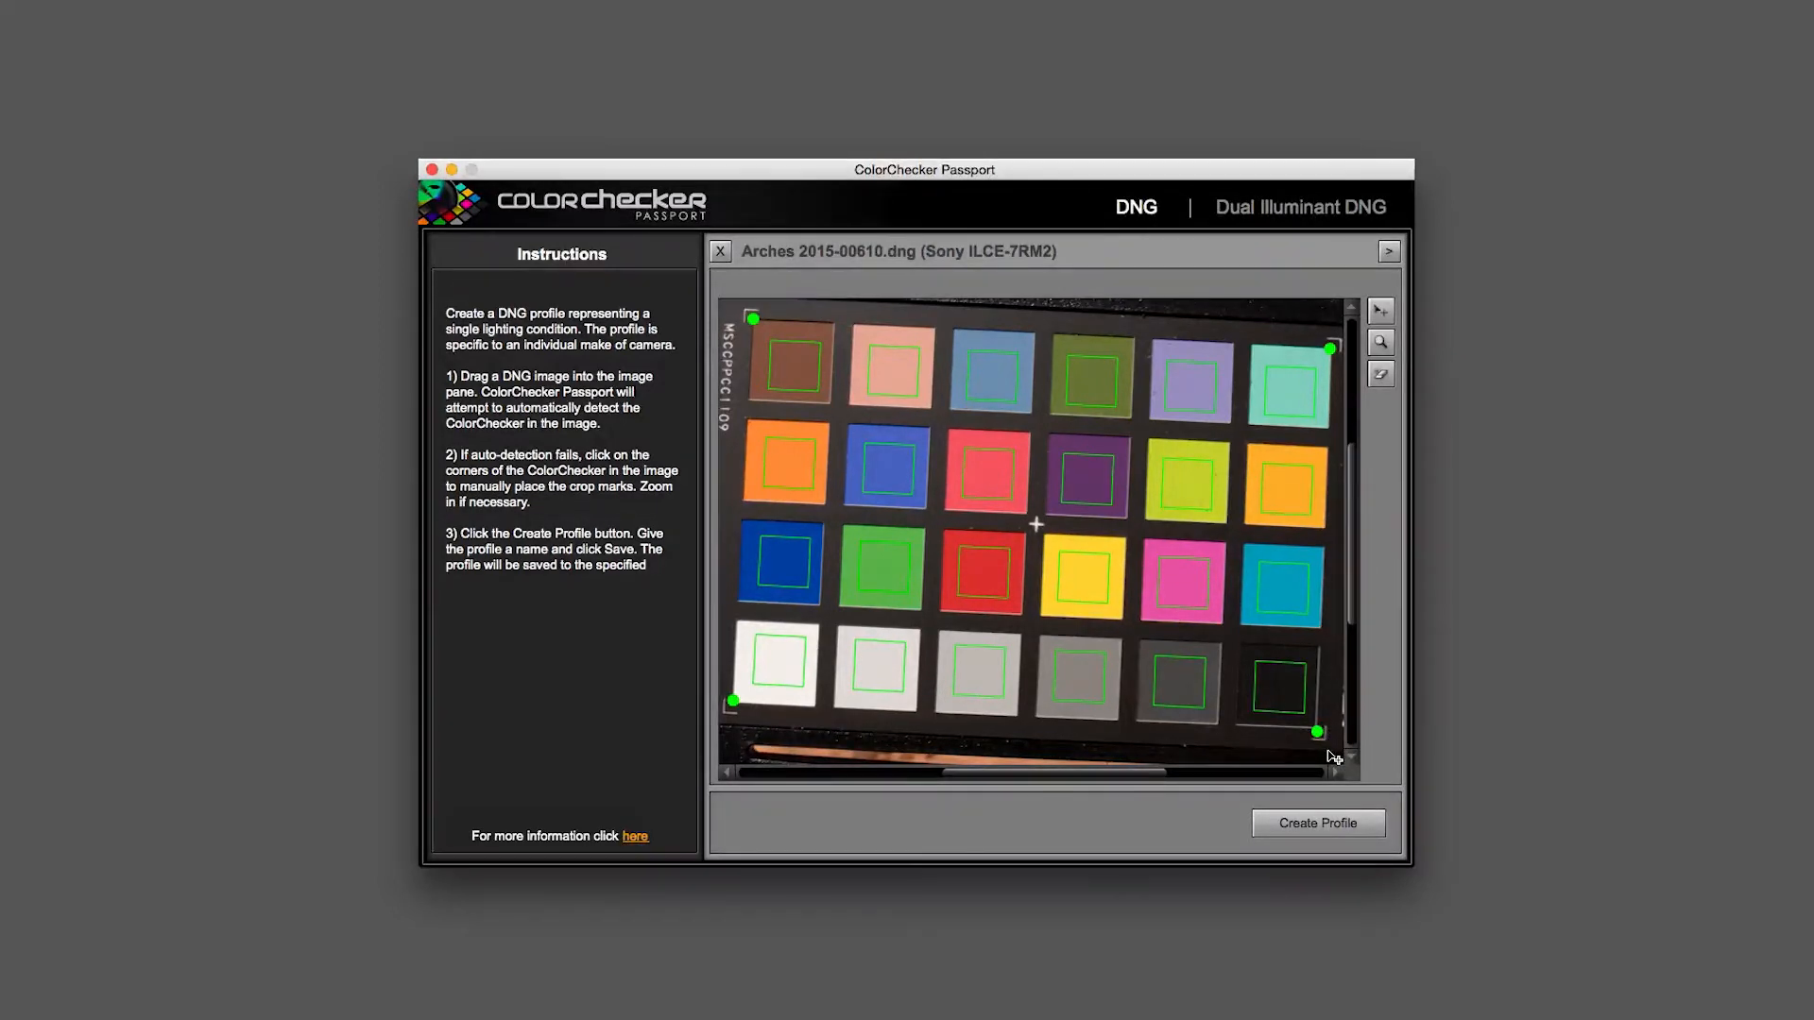
Create a DNG camera profile from the detected chart and save it as App Prifle.
click(1357, 818)
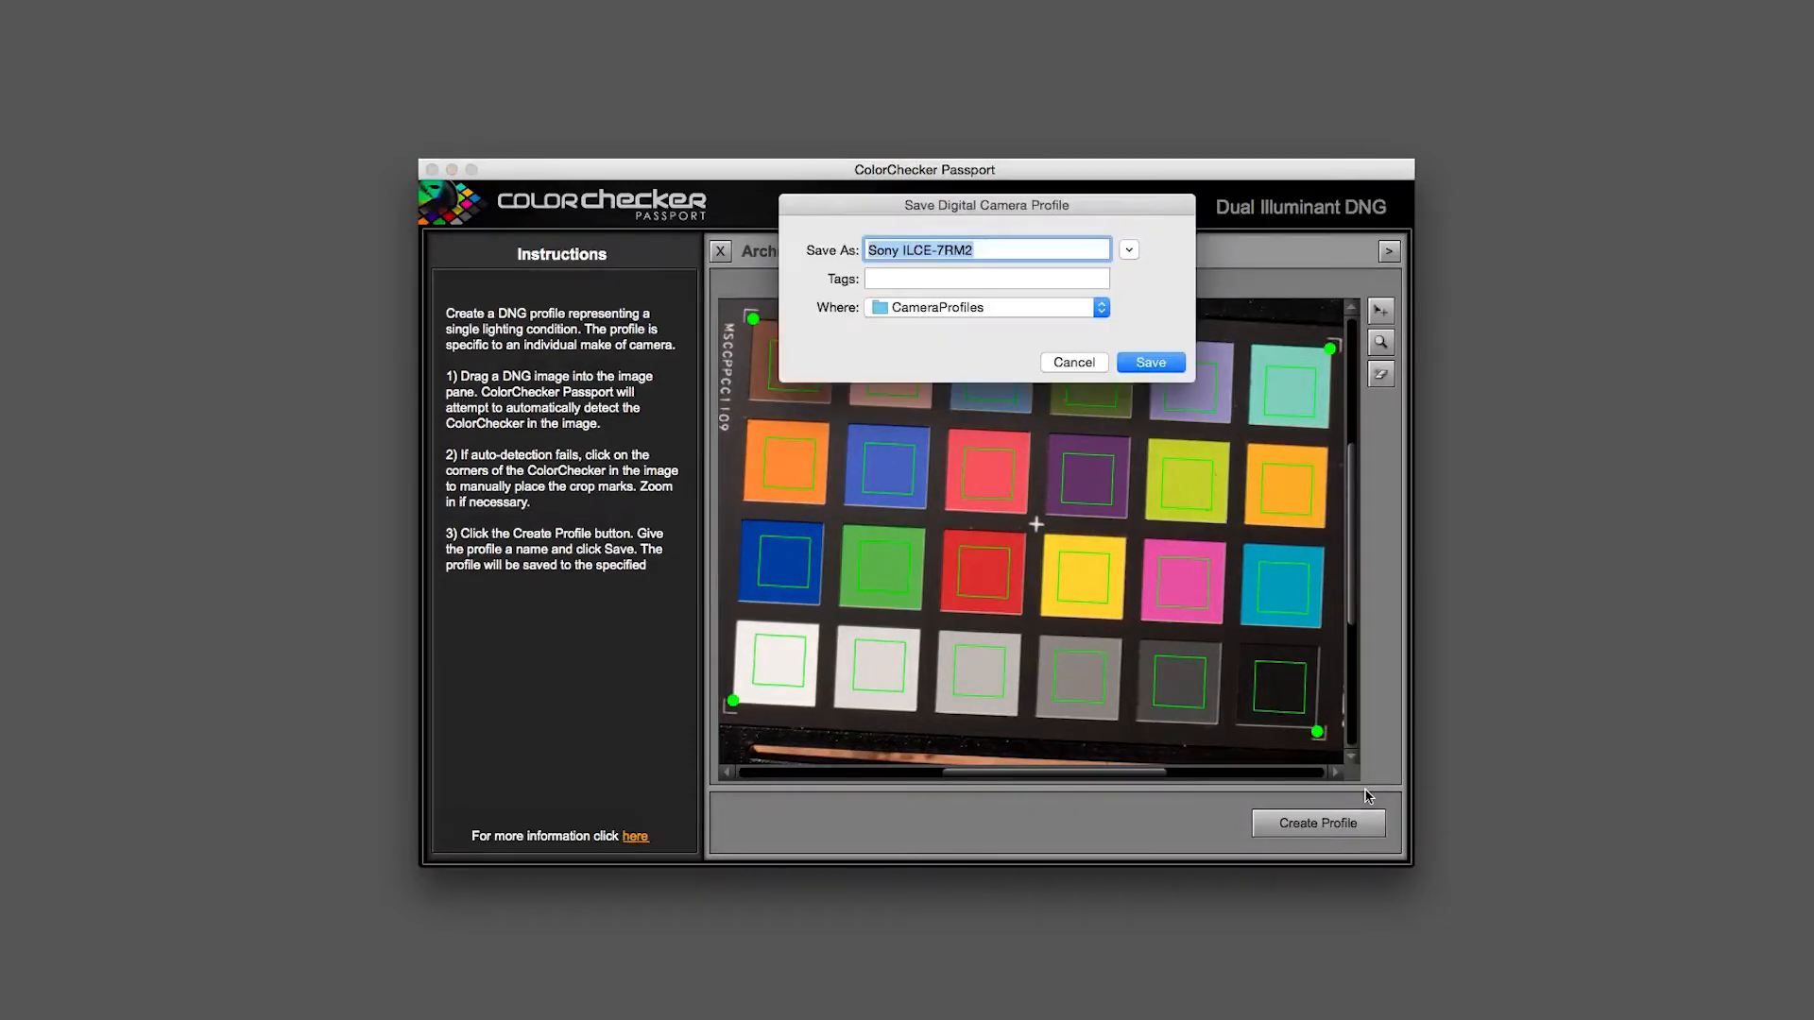
text(App Prifle)
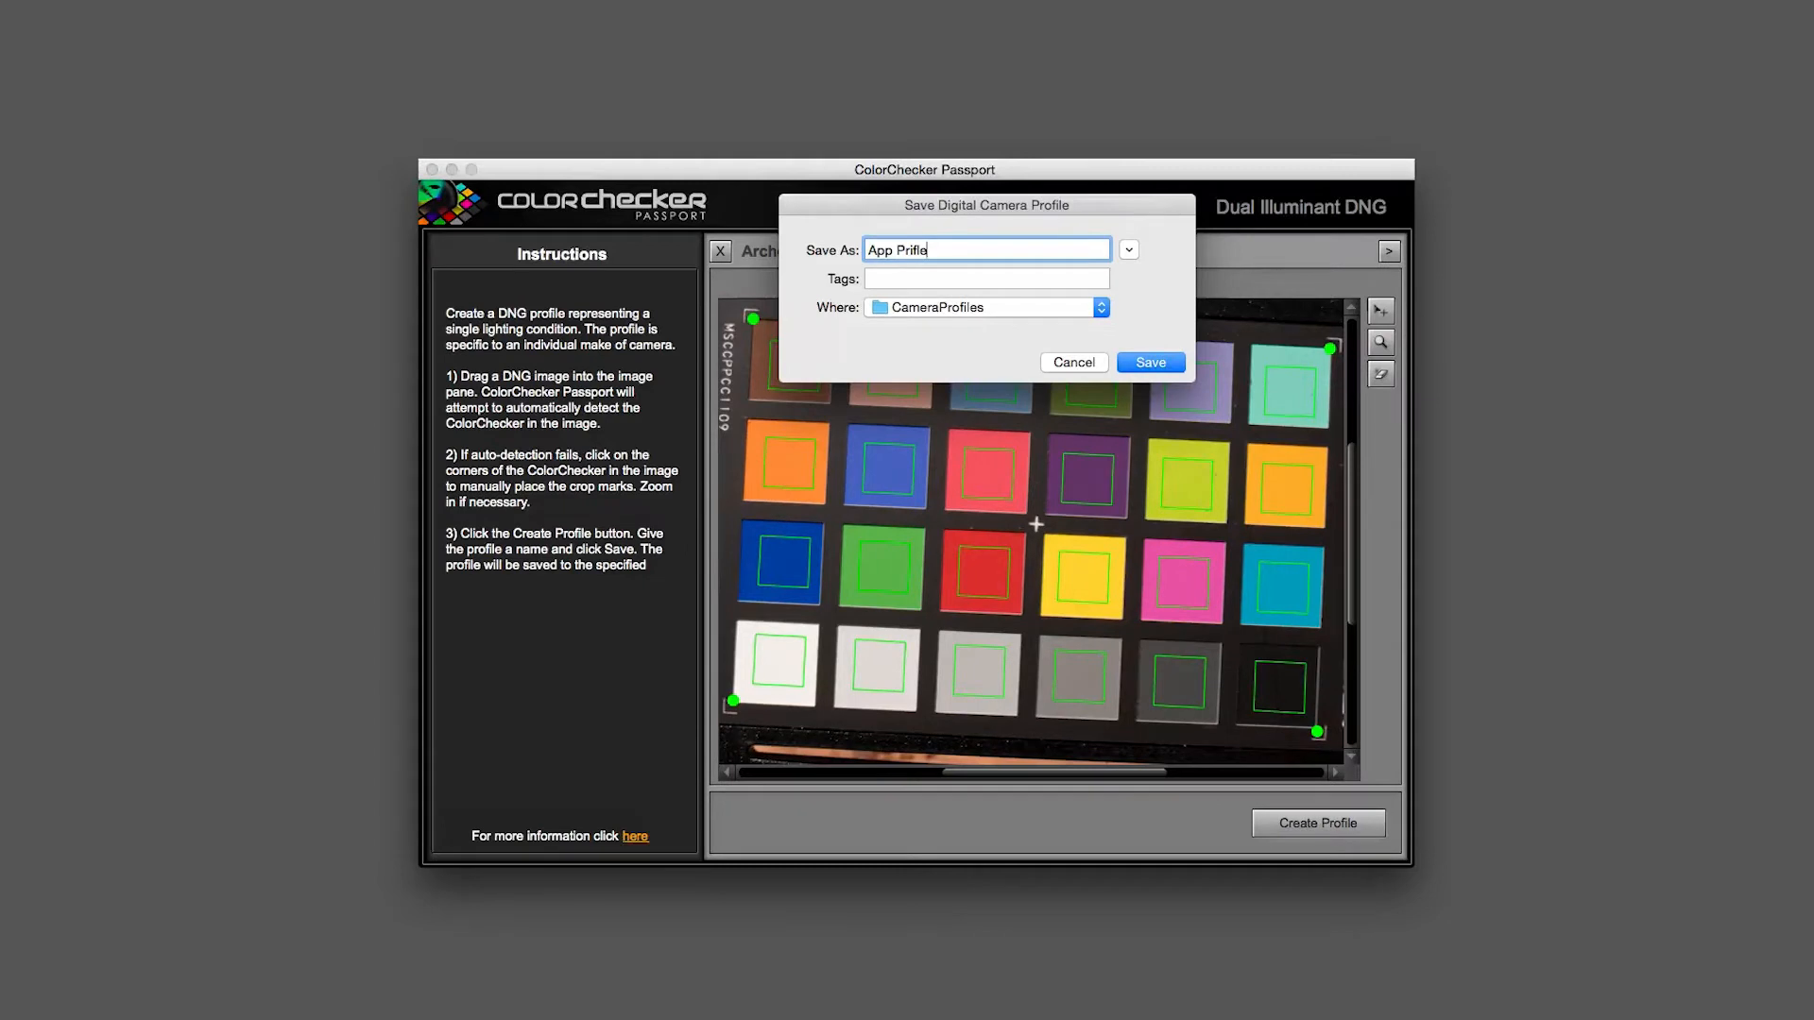
key(Return)
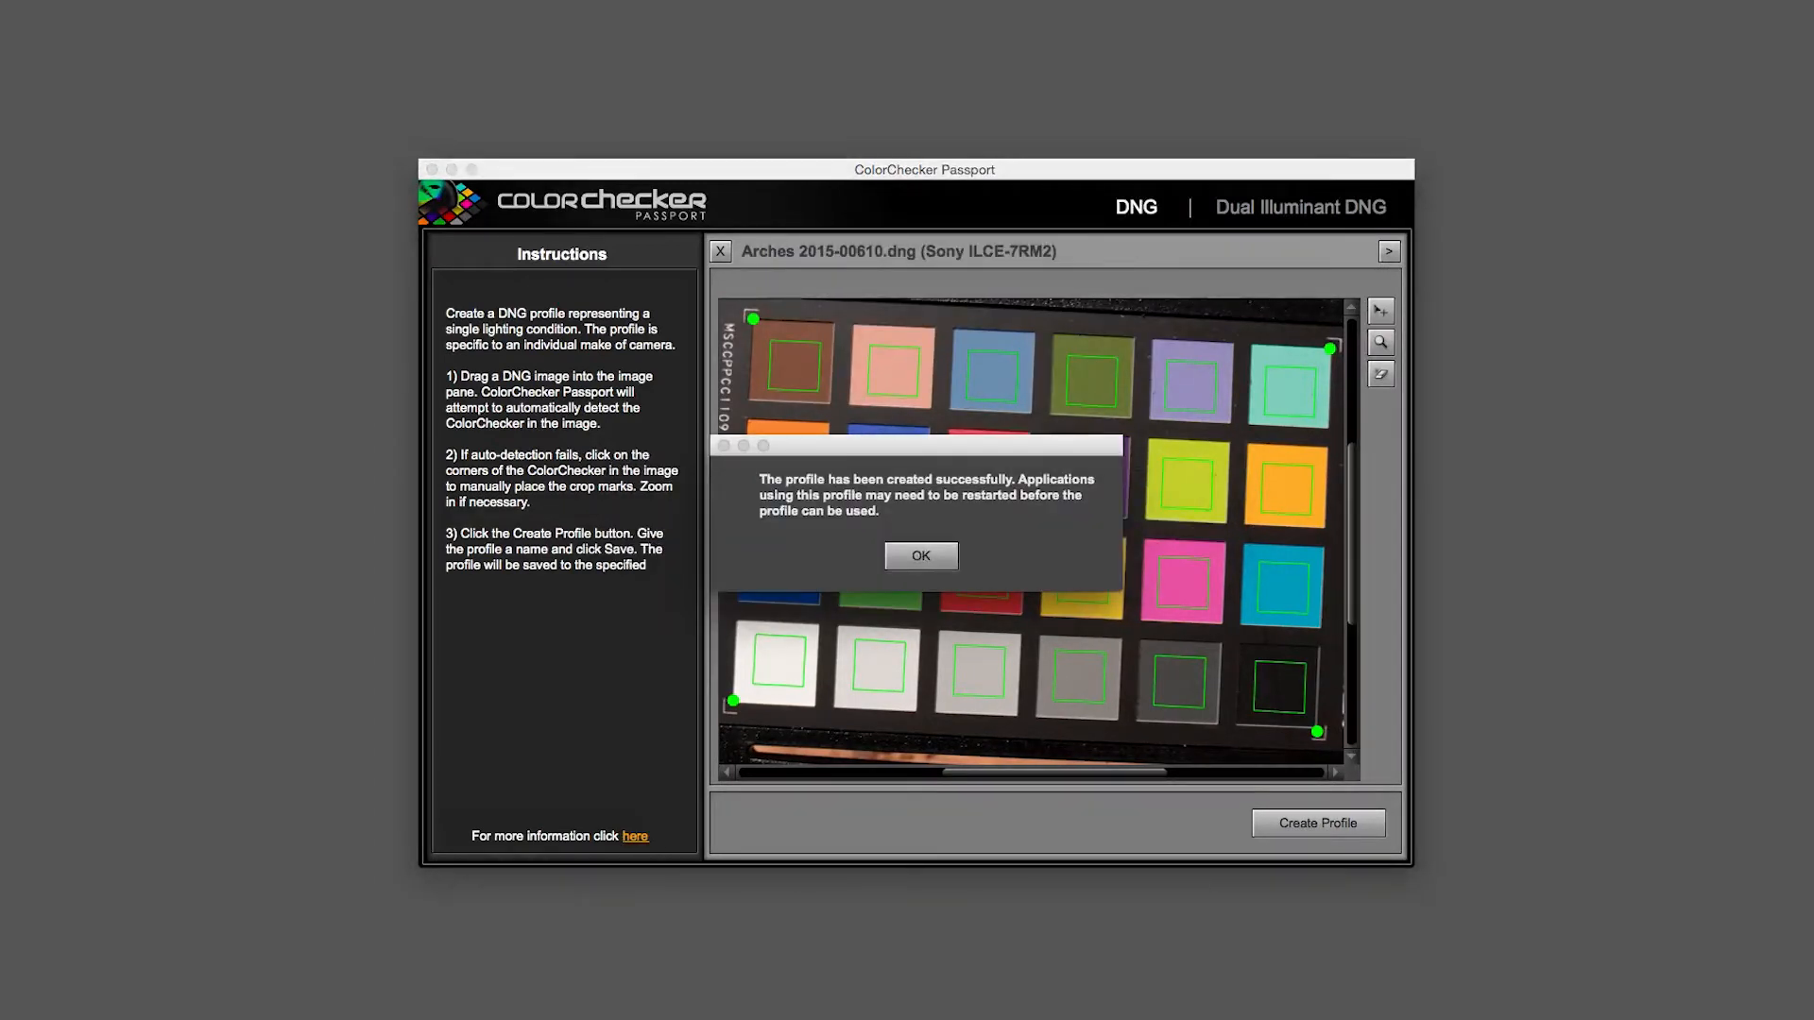
click(922, 556)
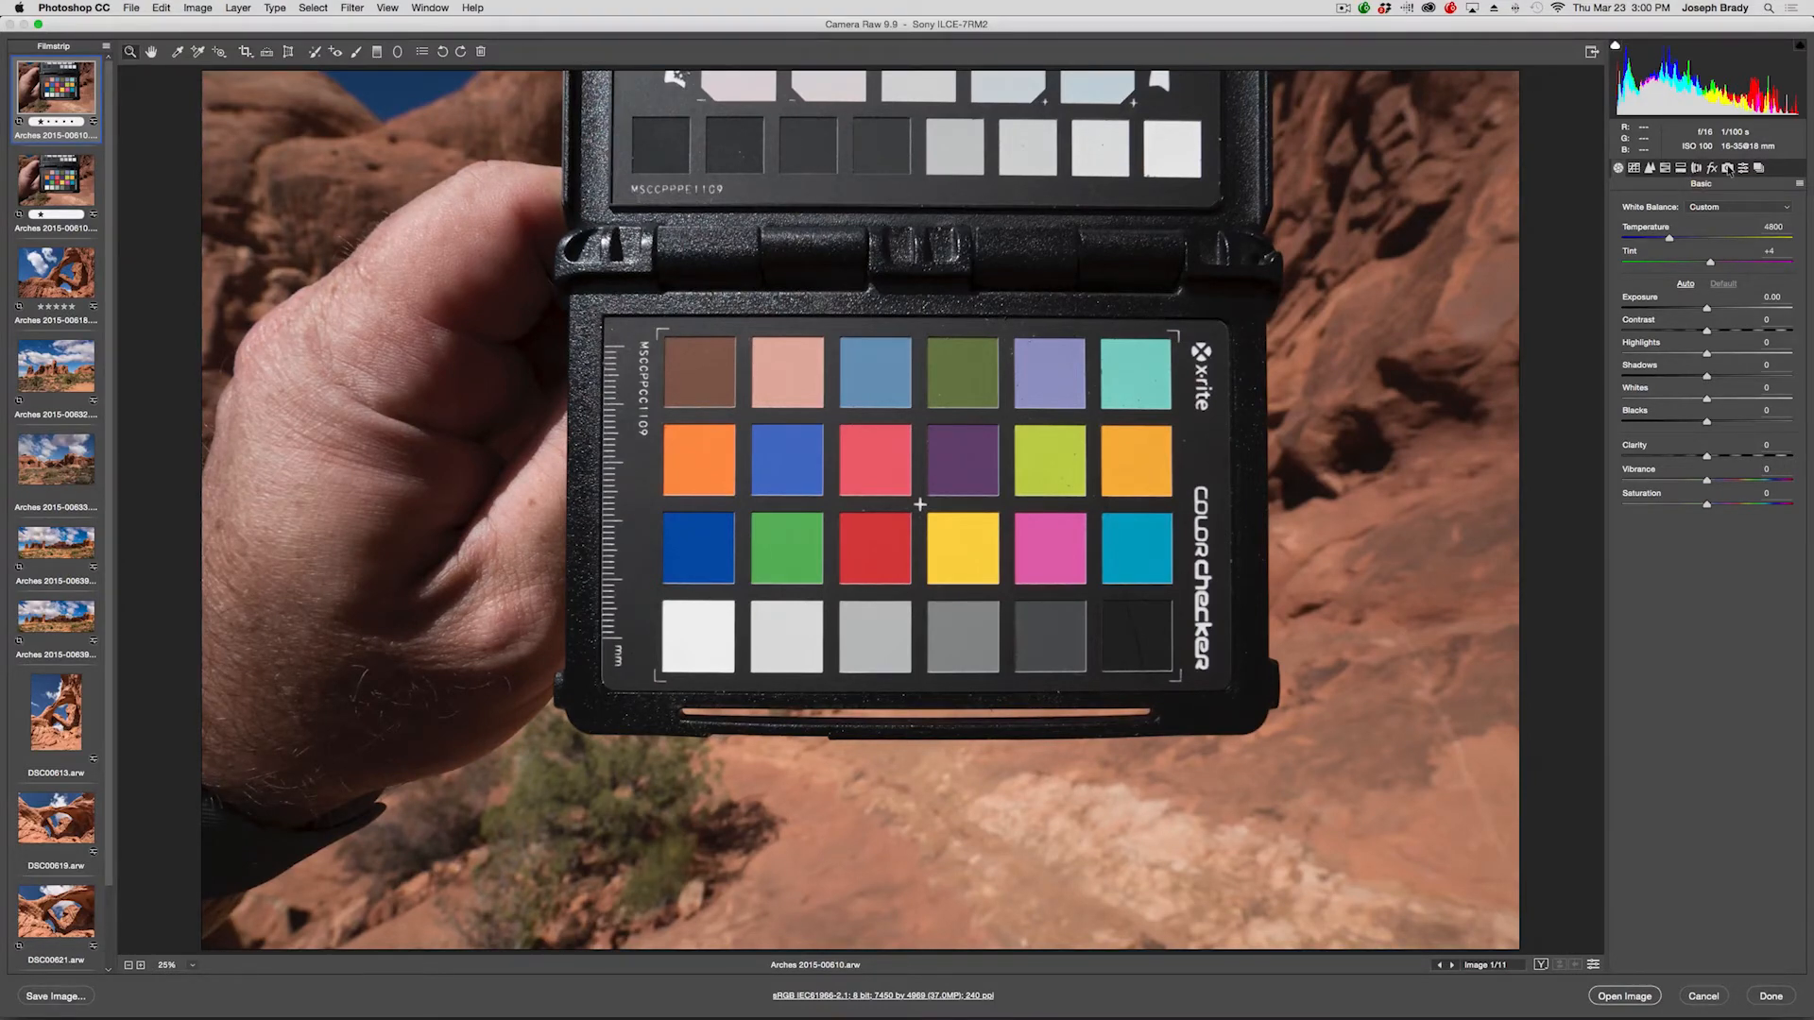
In Camera Raw, set the chart photo's Camera Calibration profile to X-Rite Series 3.
click(1727, 169)
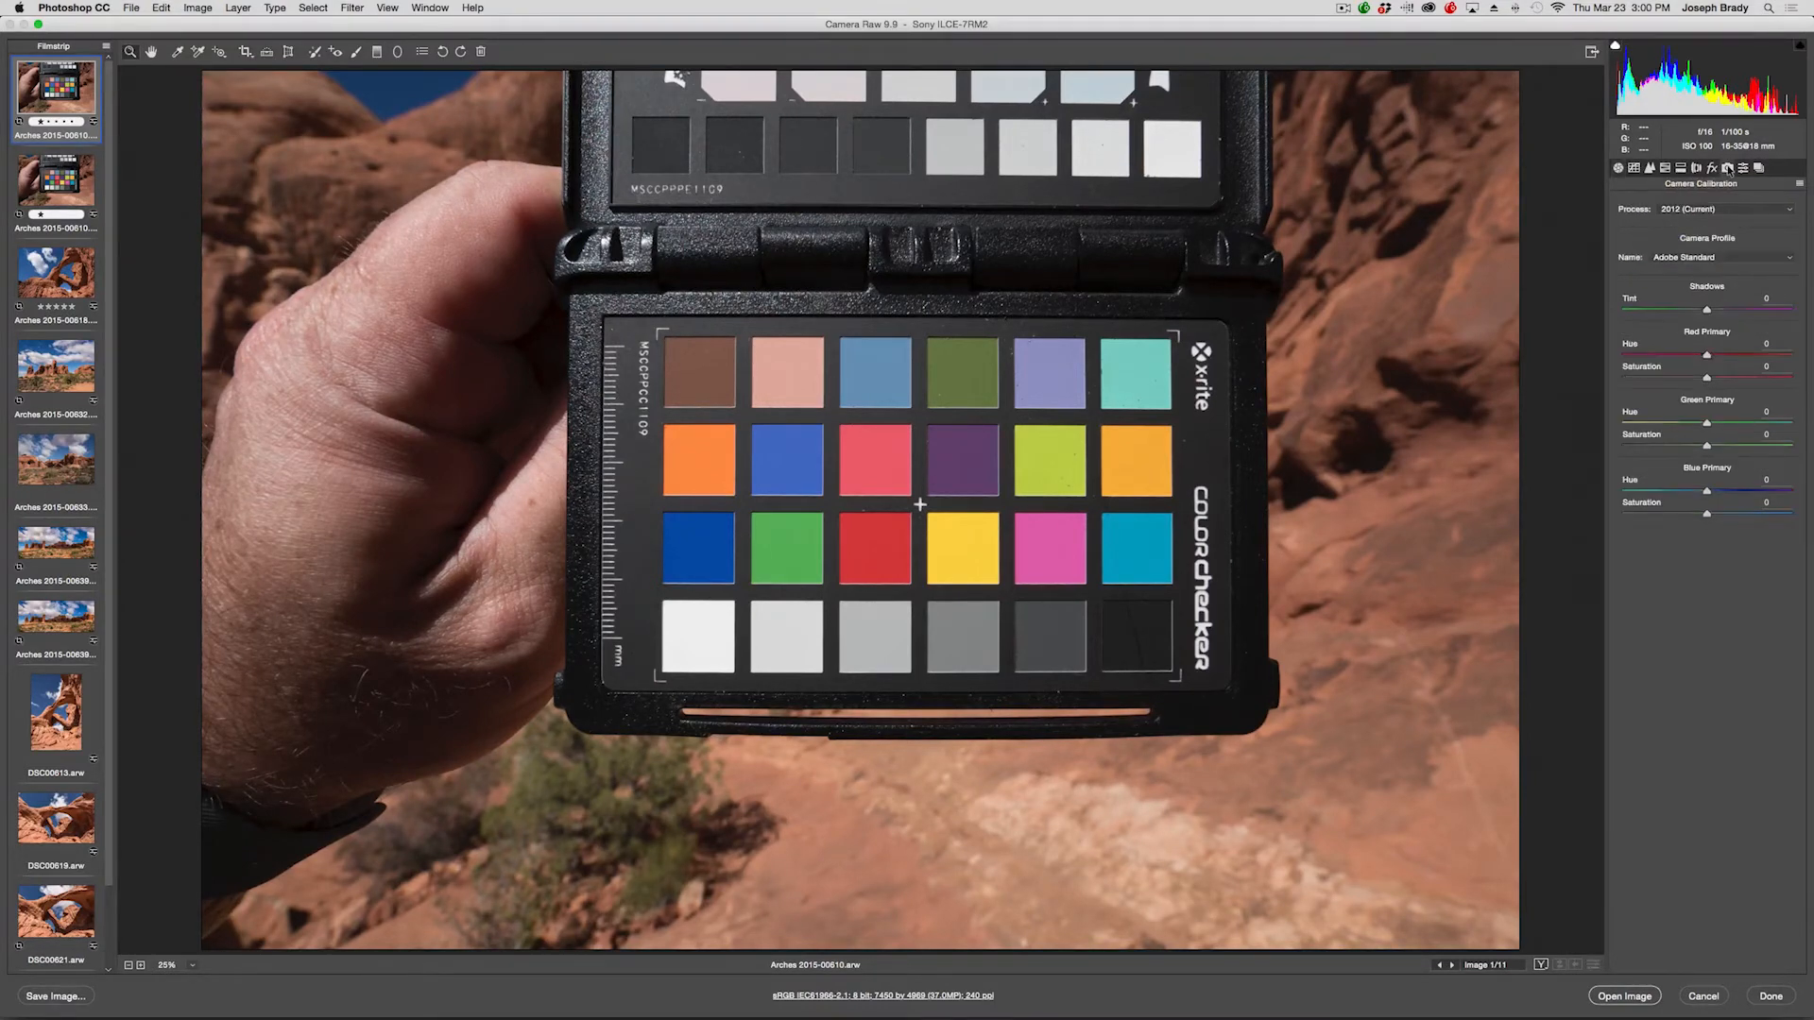
click(1737, 258)
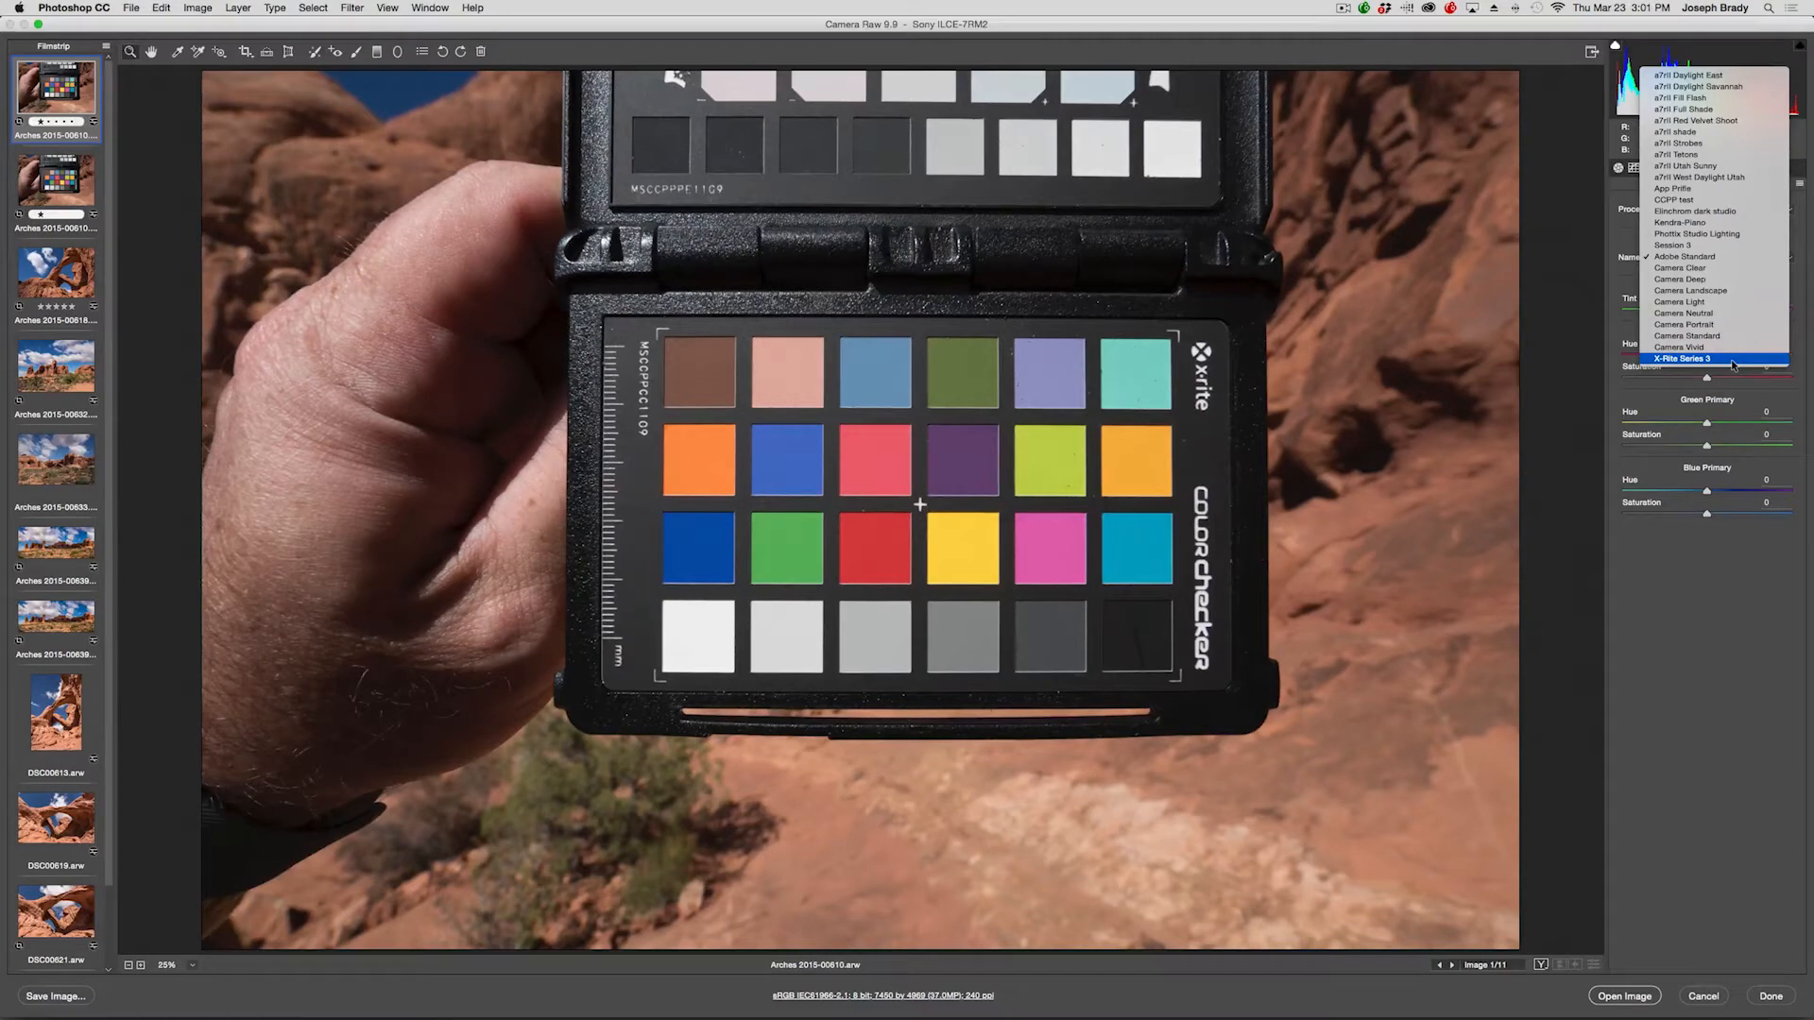
click(1734, 360)
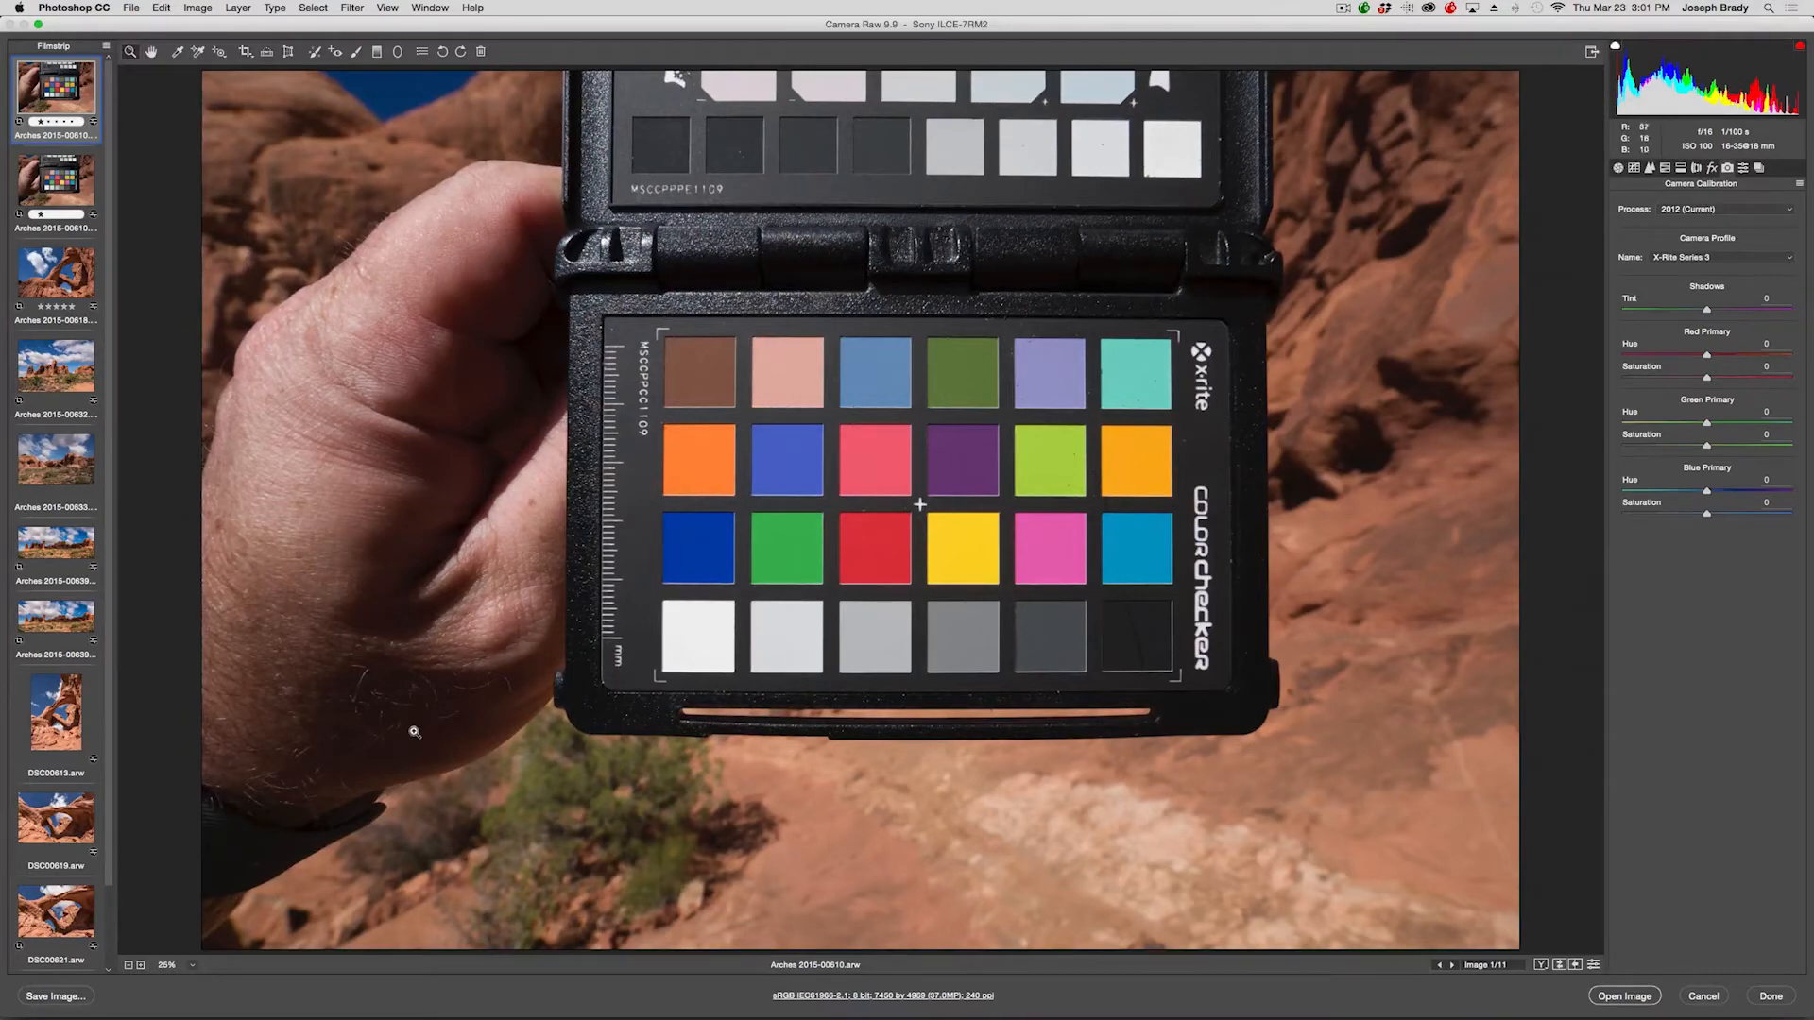
Select all filmstrip images and synchronize only White Balance and Camera Calibration settings across them.
key(super+a)
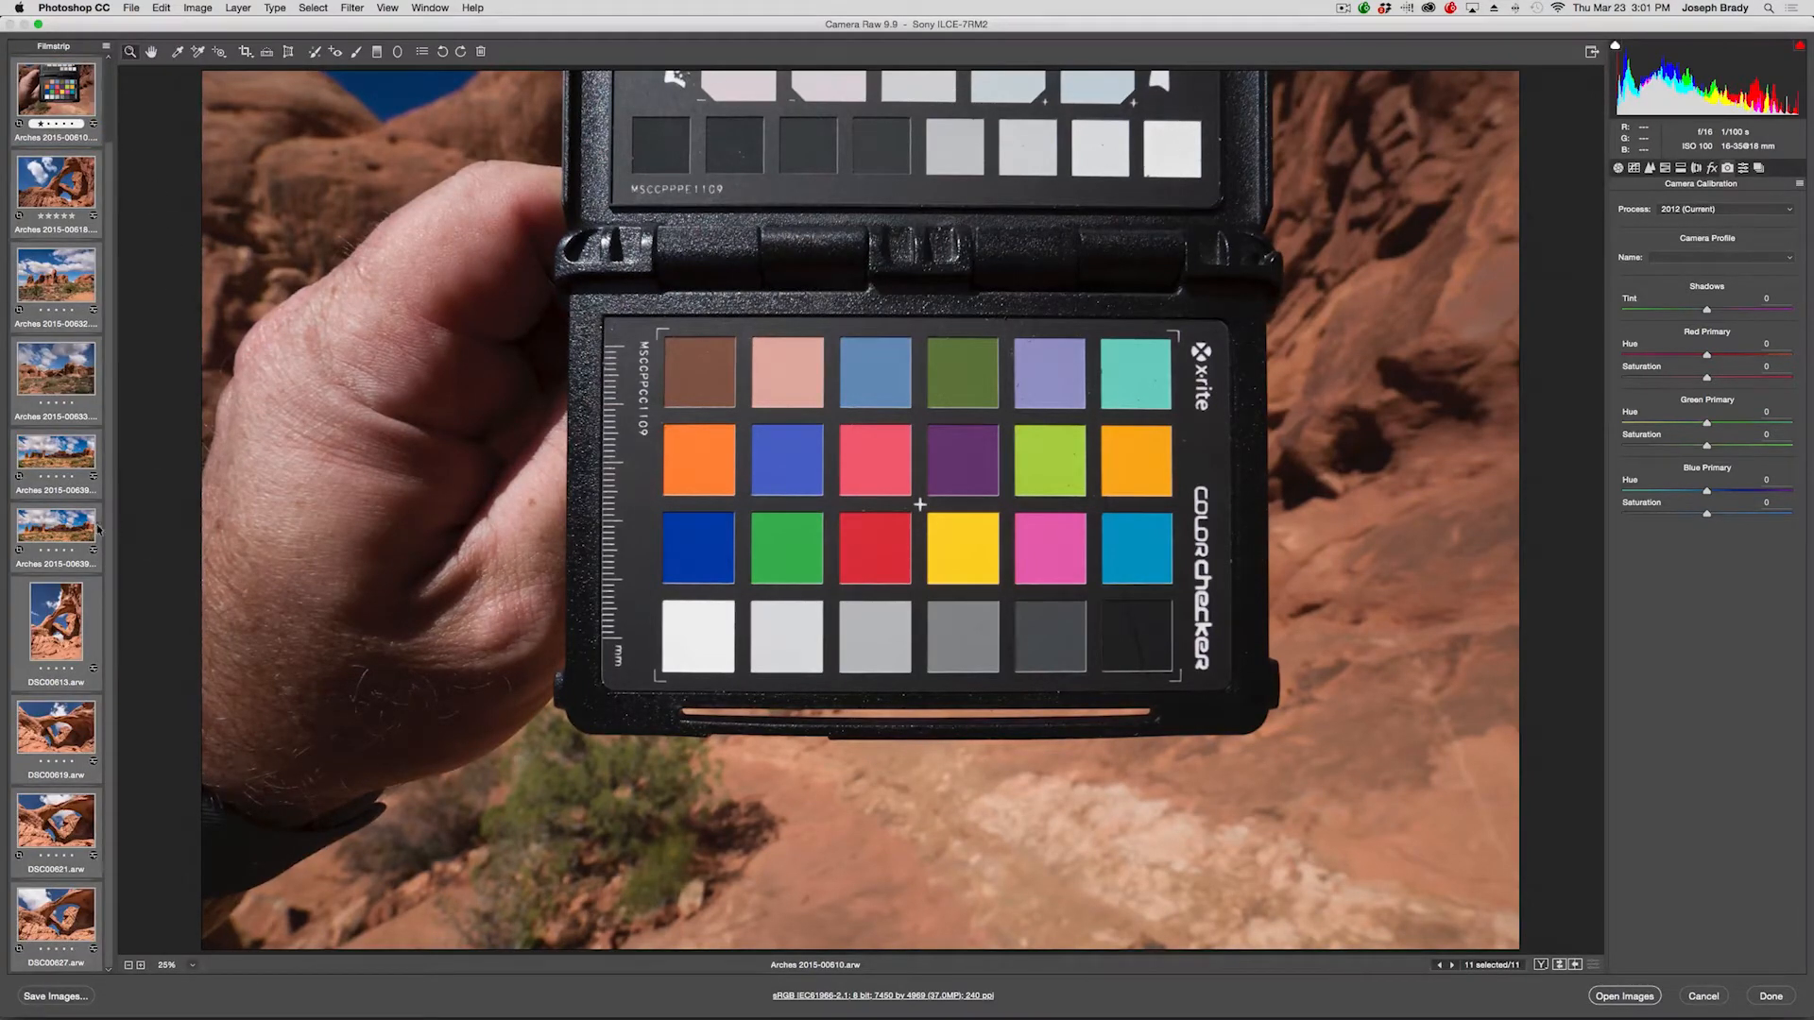
scroll(101, 530, up, 2)
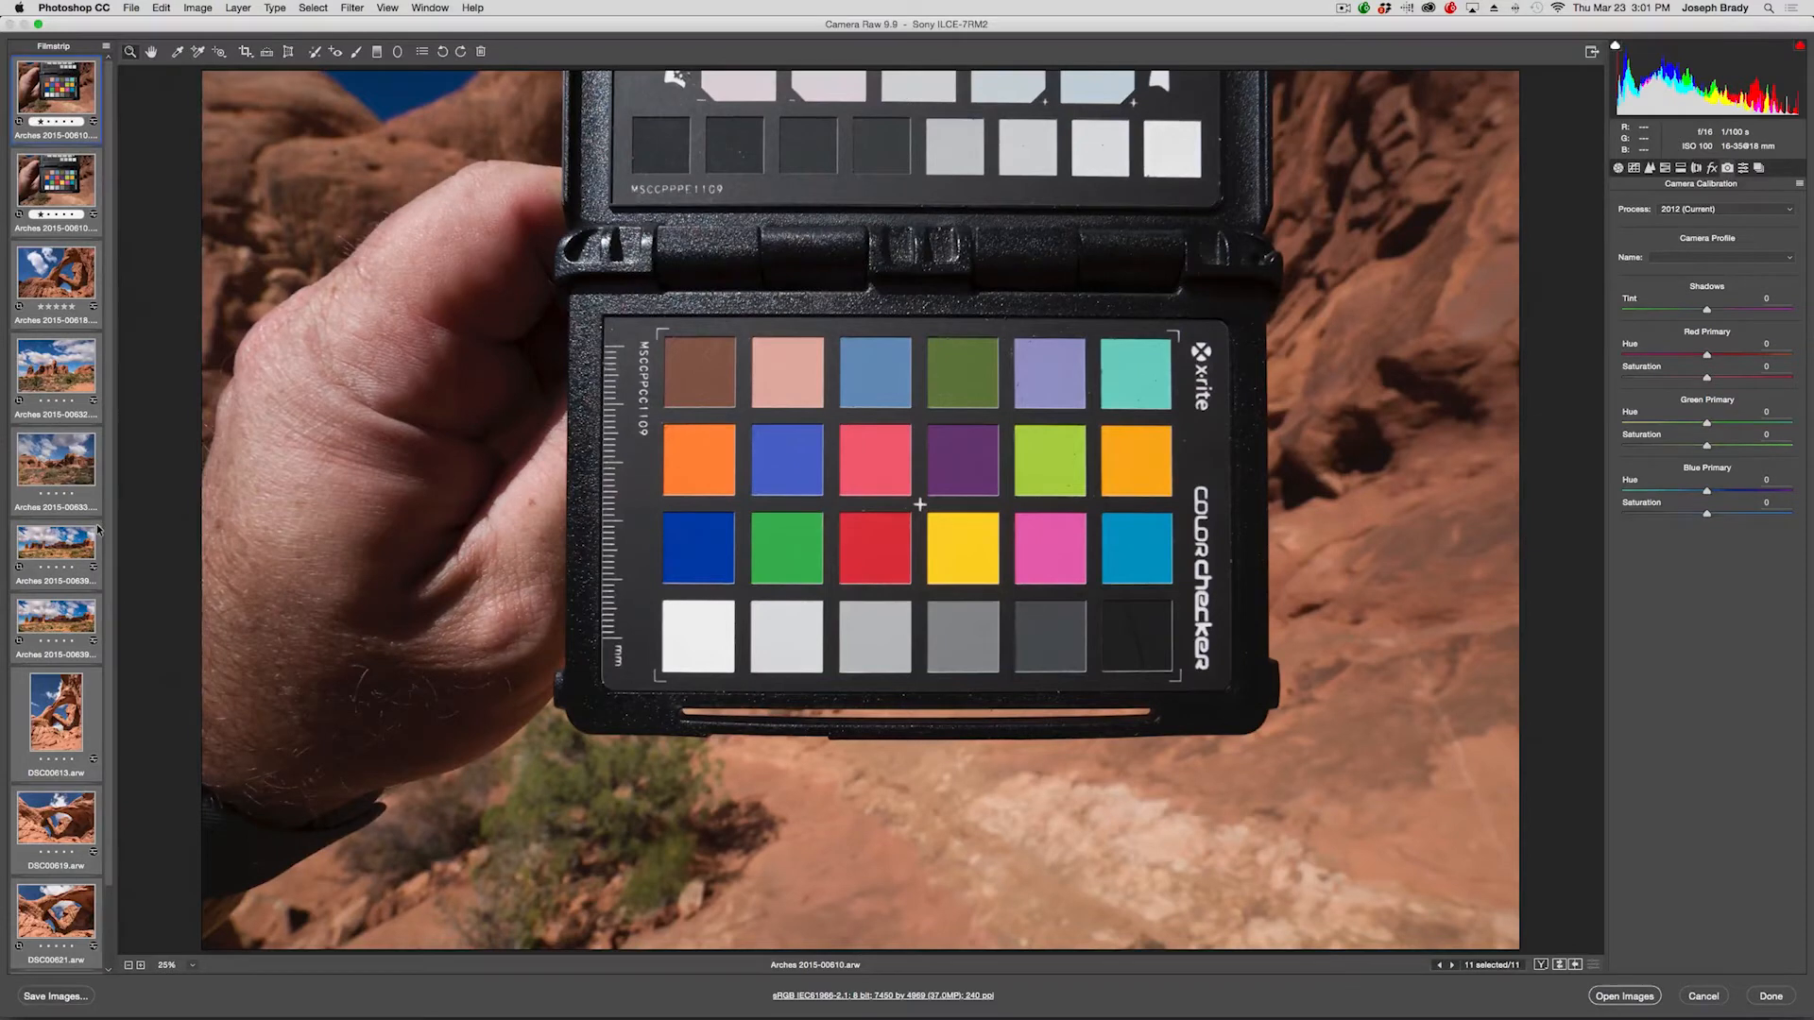
click(106, 48)
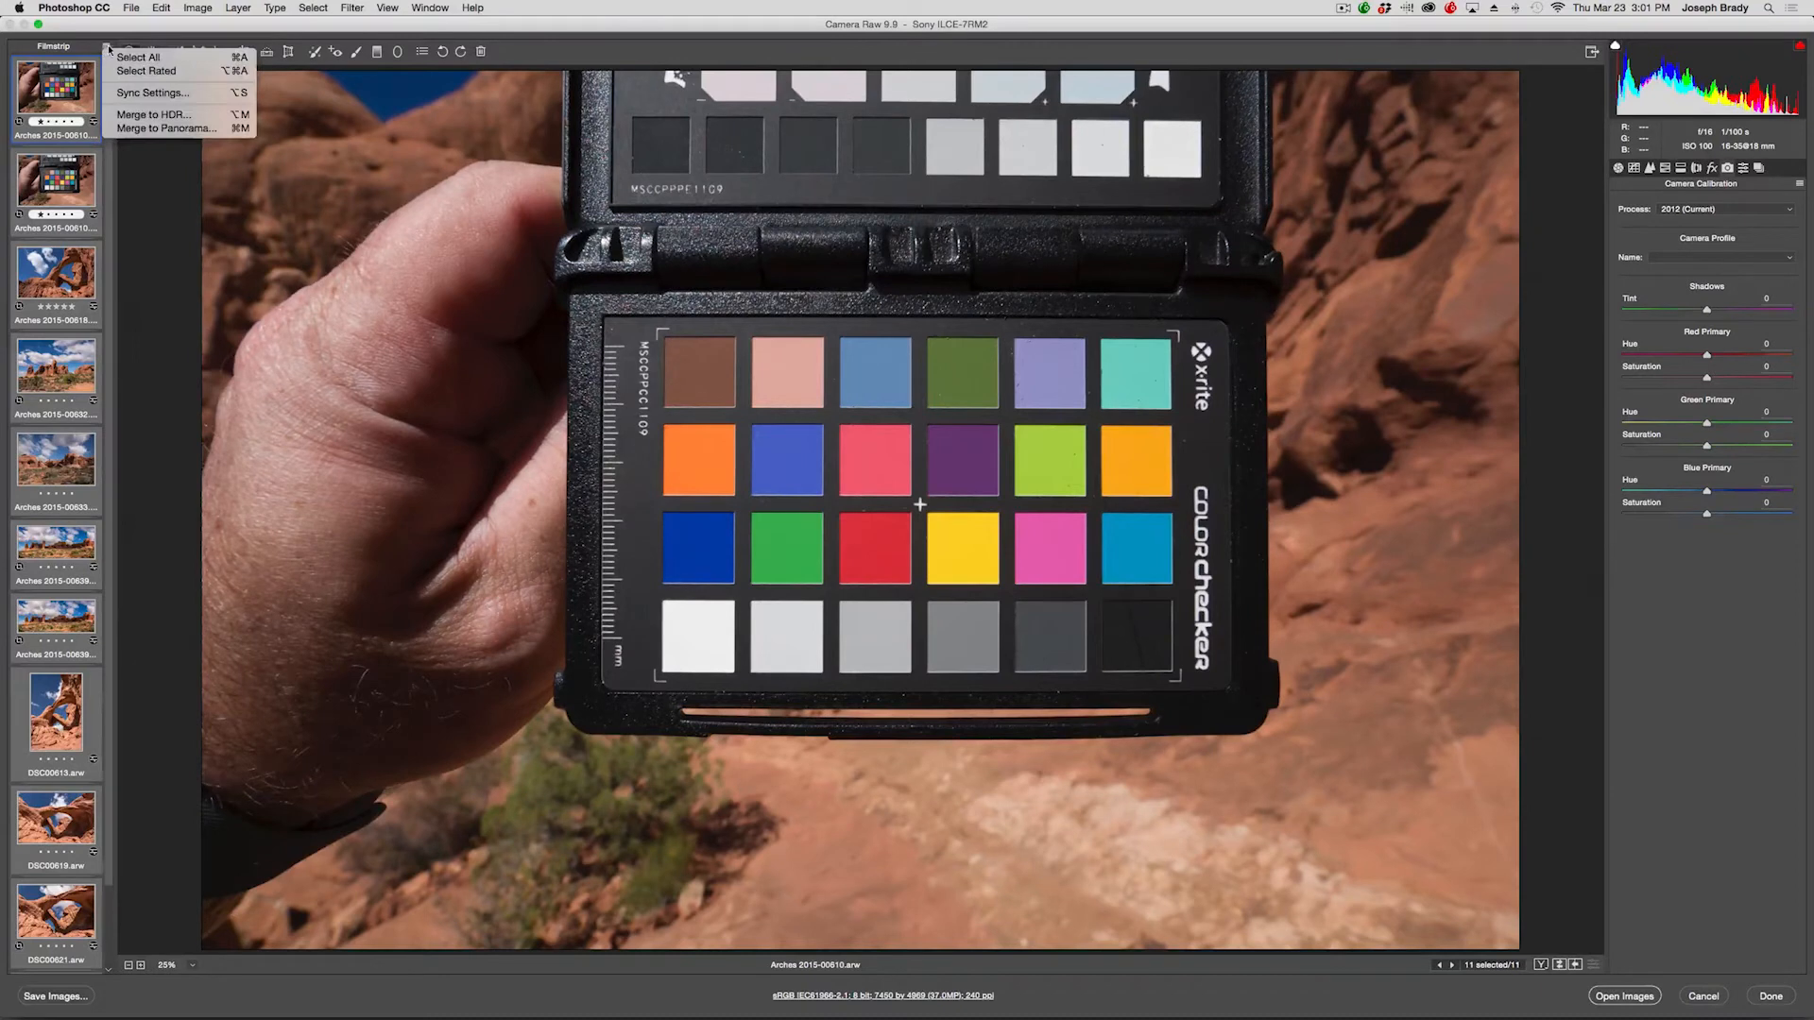
click(147, 93)
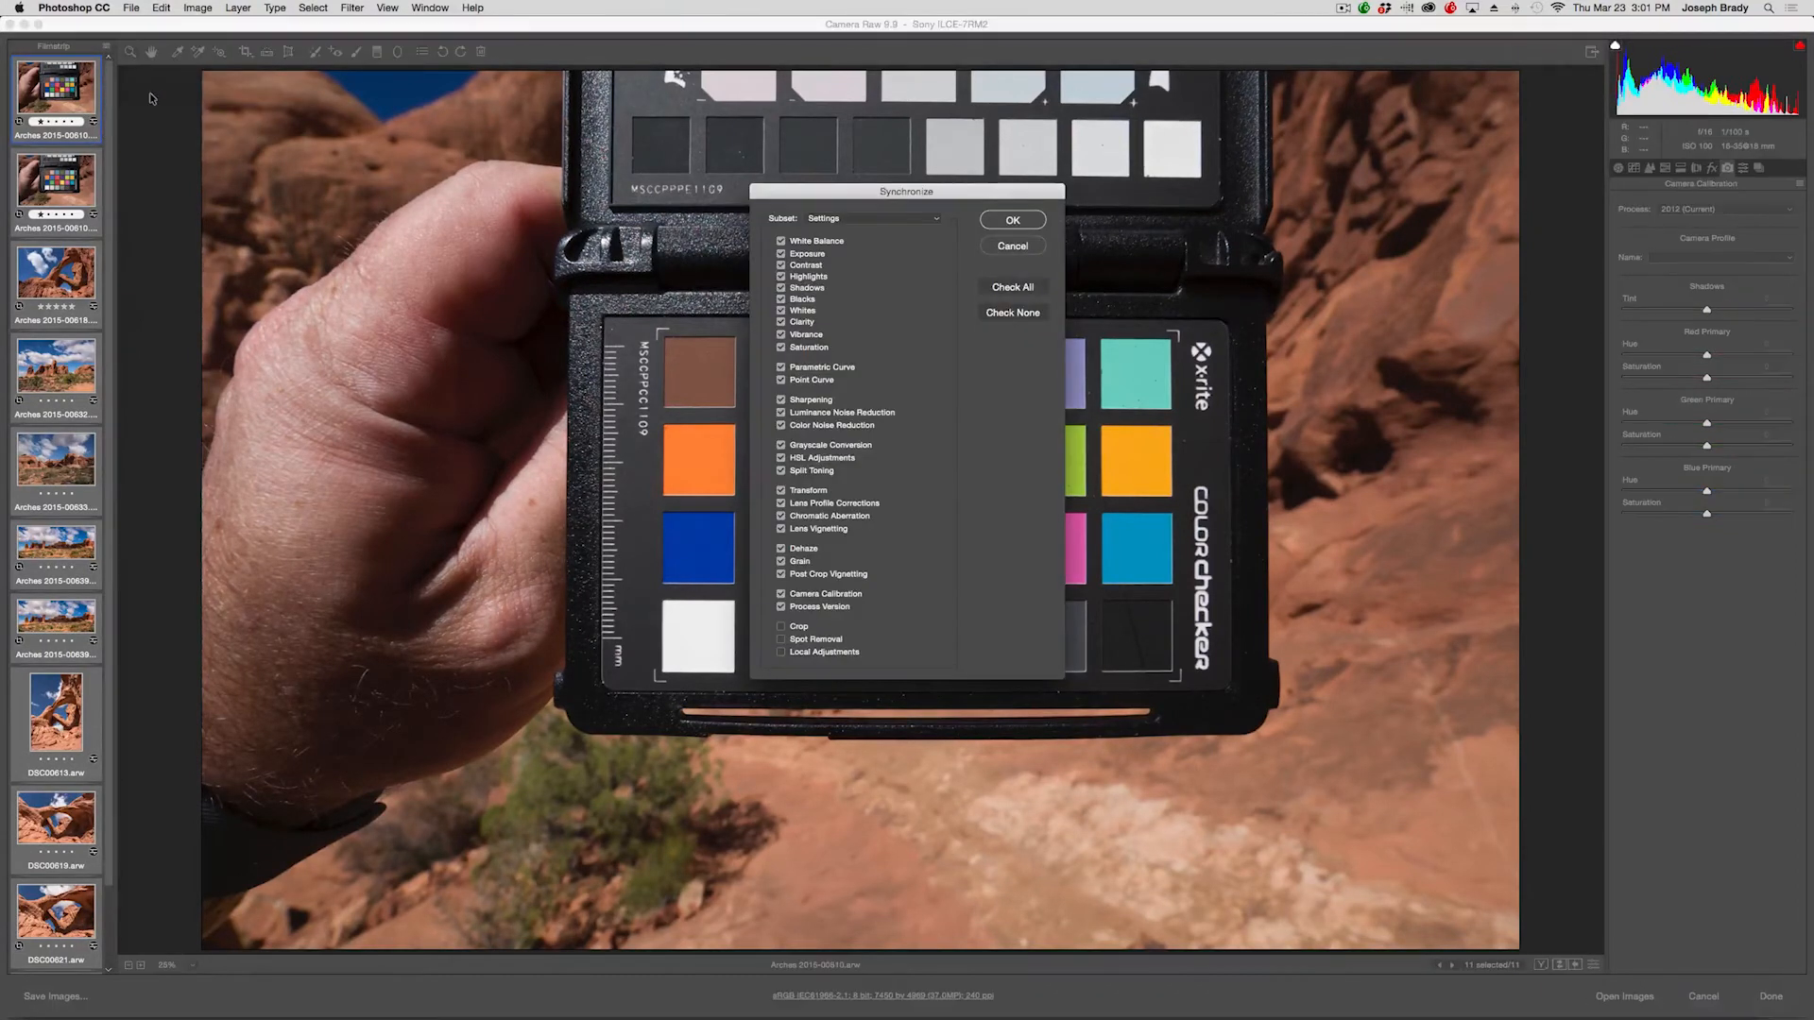
click(1029, 314)
click(781, 242)
click(781, 594)
click(1009, 220)
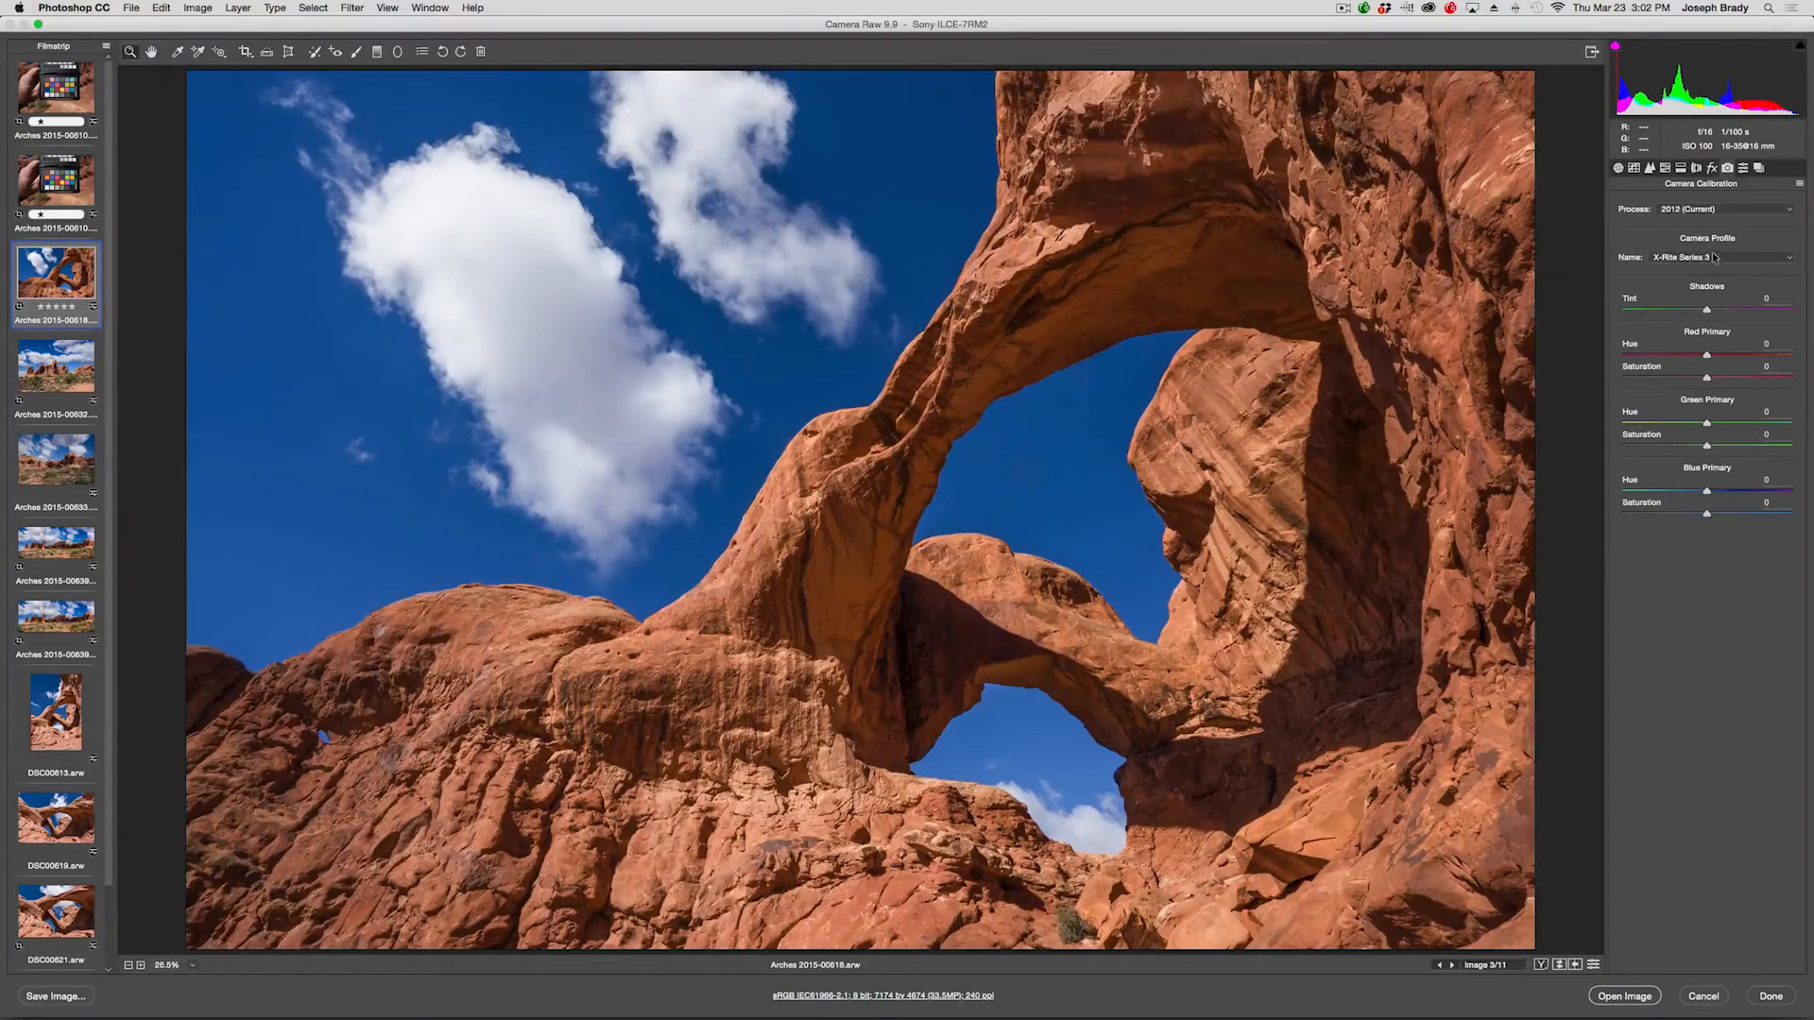
Switch the arch photo's calibration profile to Adobe Standard for comparison.
click(1716, 257)
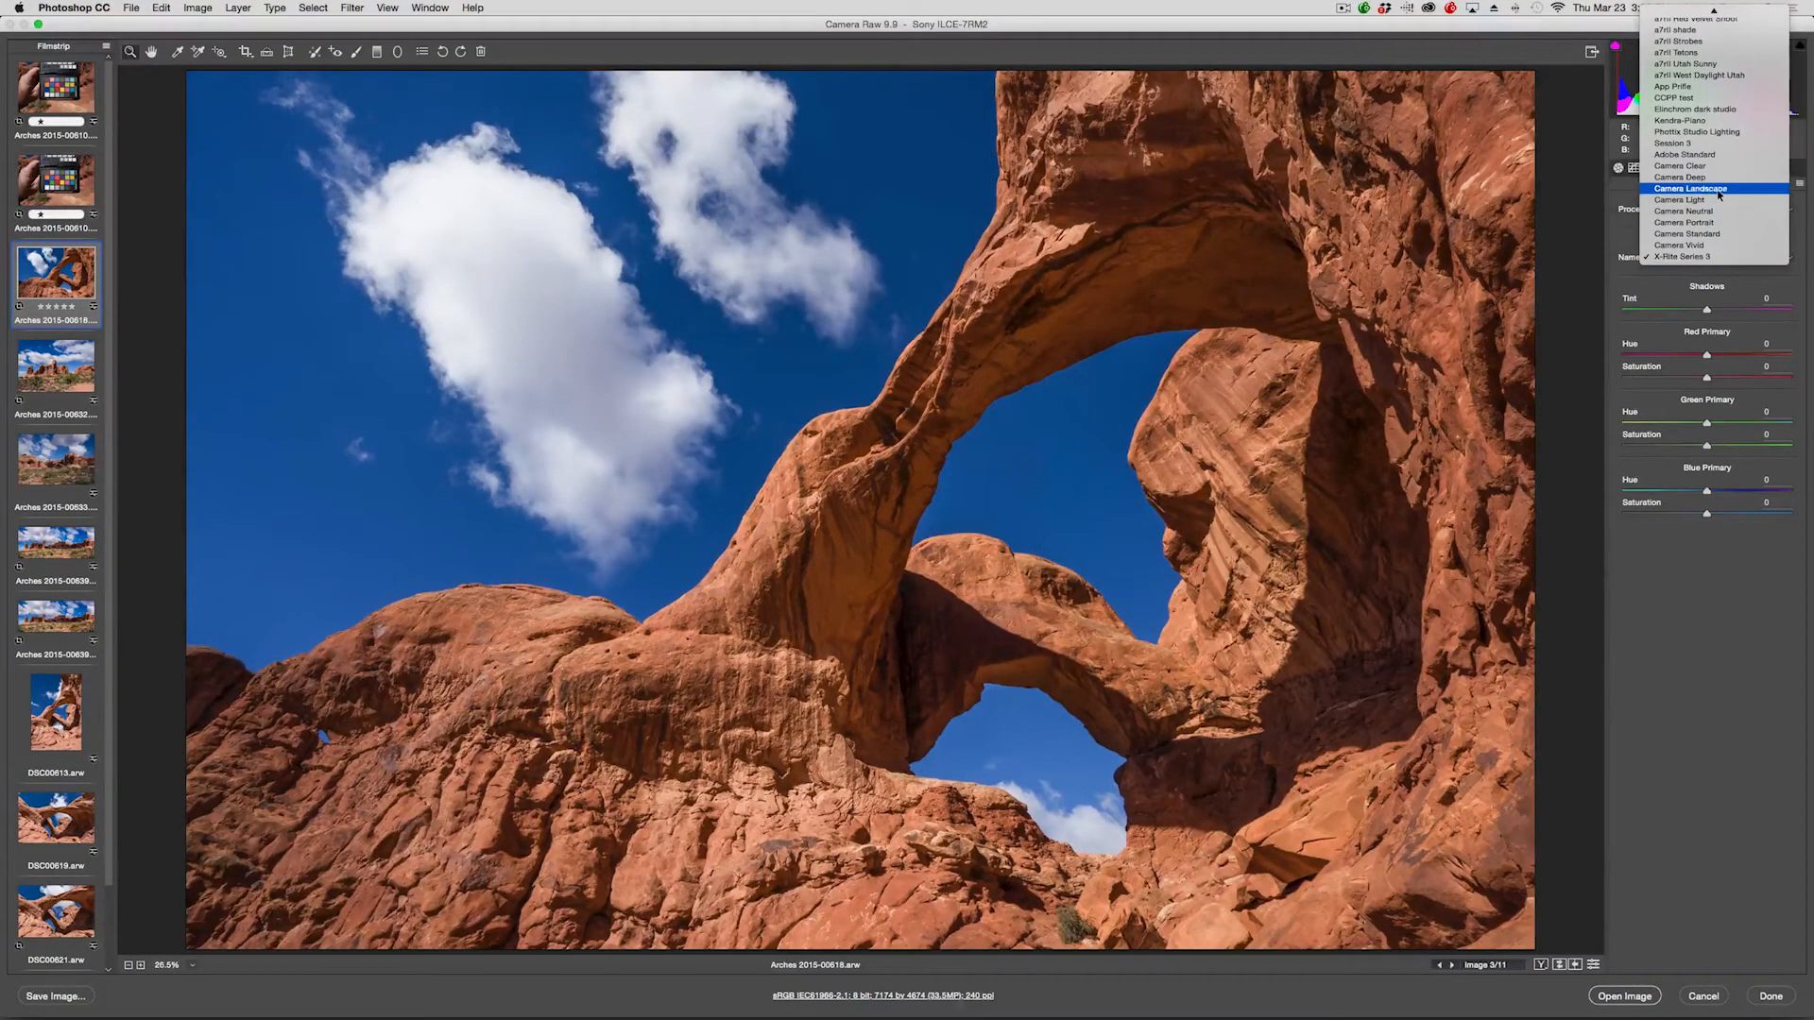
click(1714, 155)
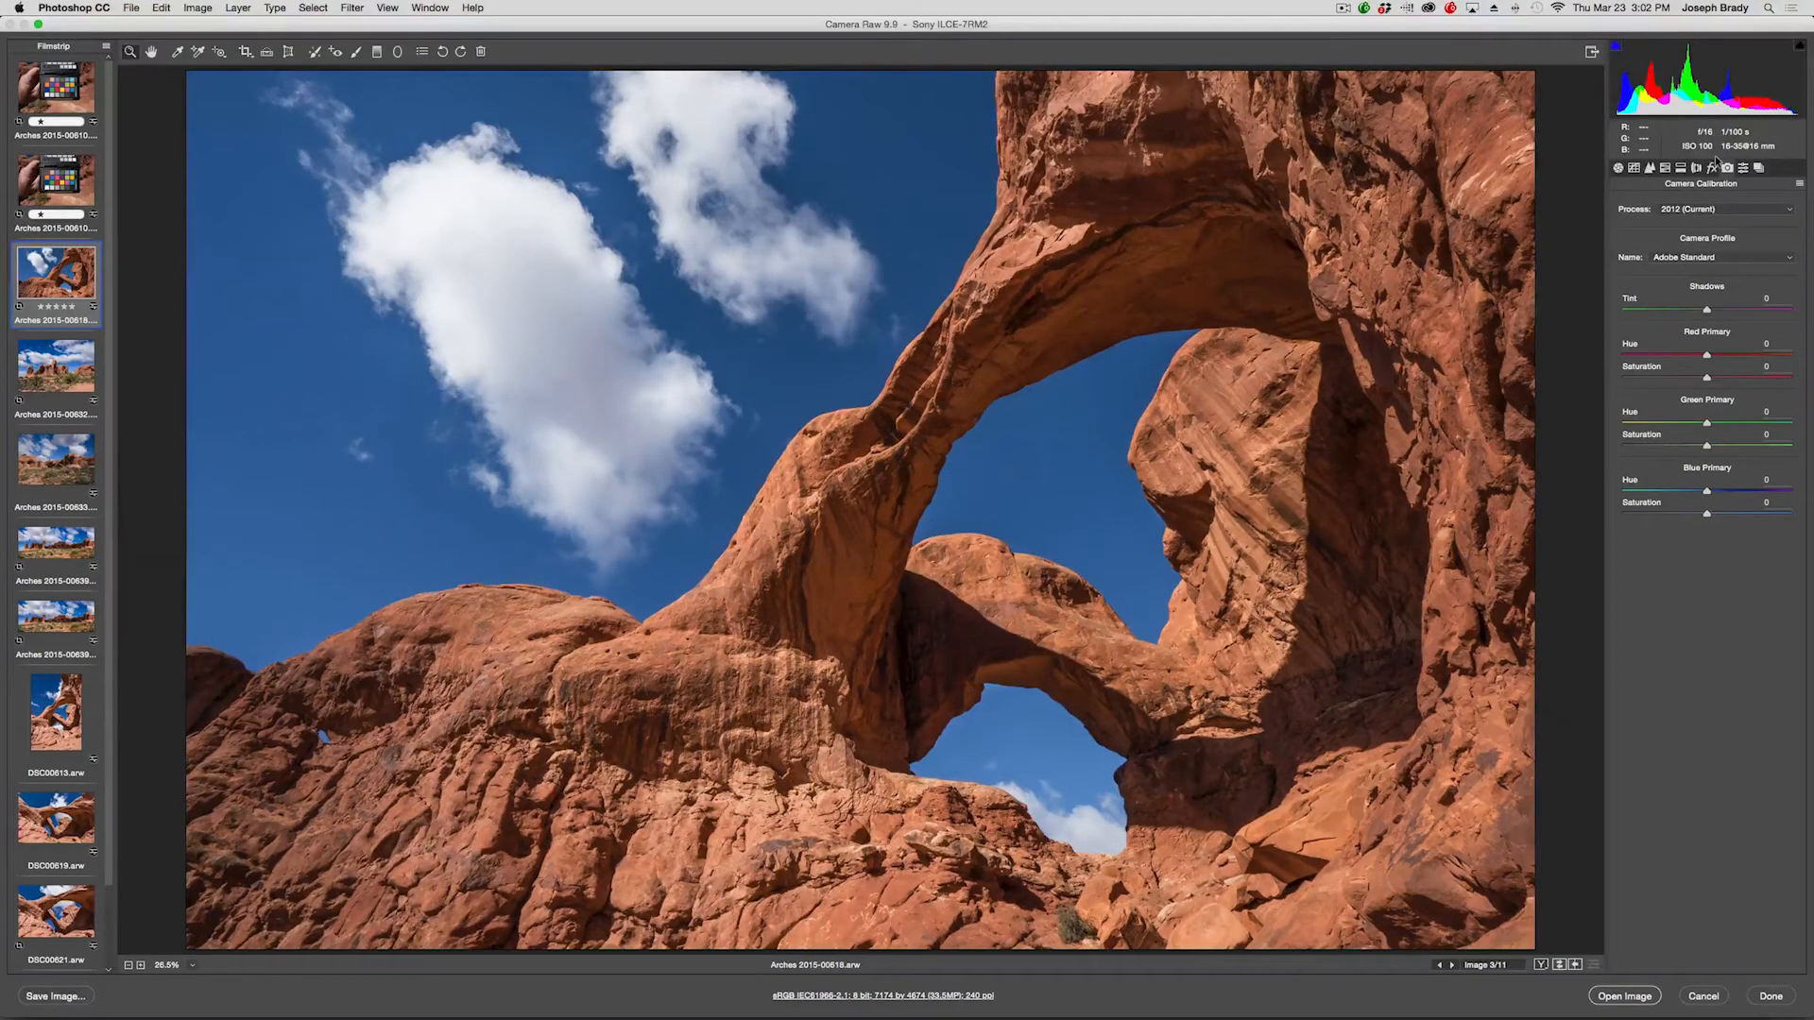
Switch the arch photo's calibration profile back to X-Rite Series 3 and open the image in Photoshop.
click(1687, 259)
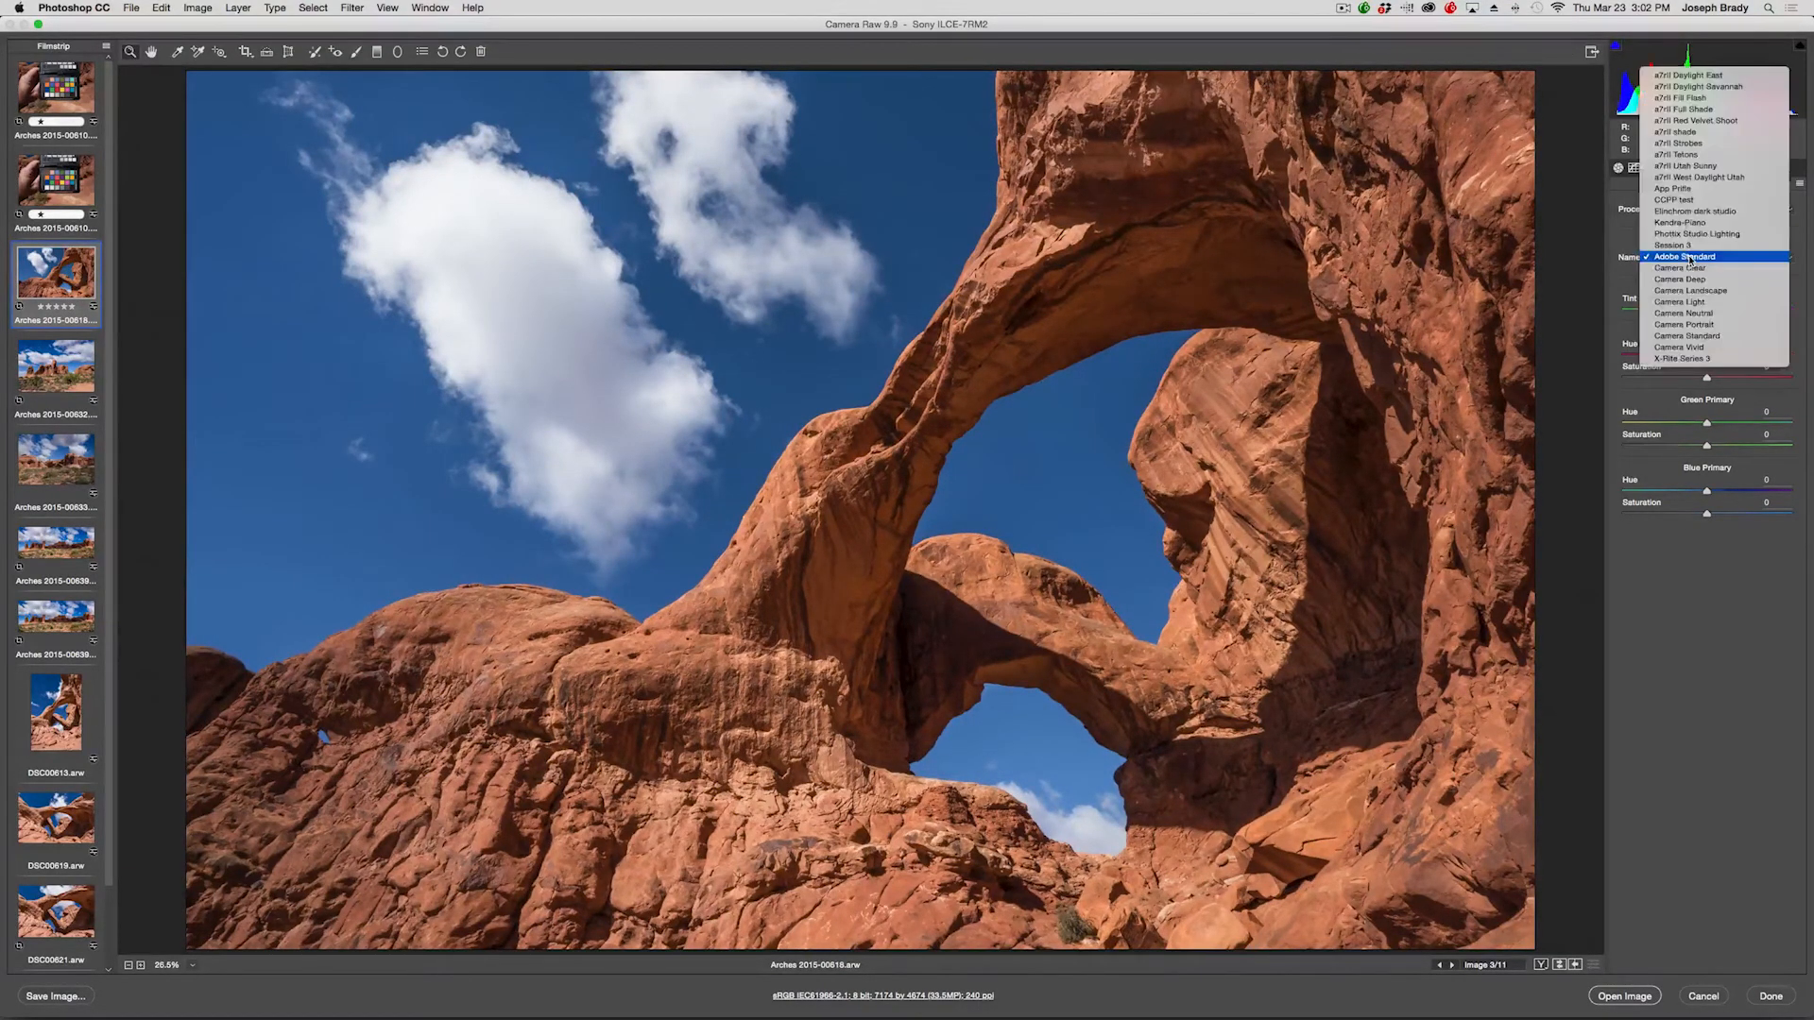
click(1694, 349)
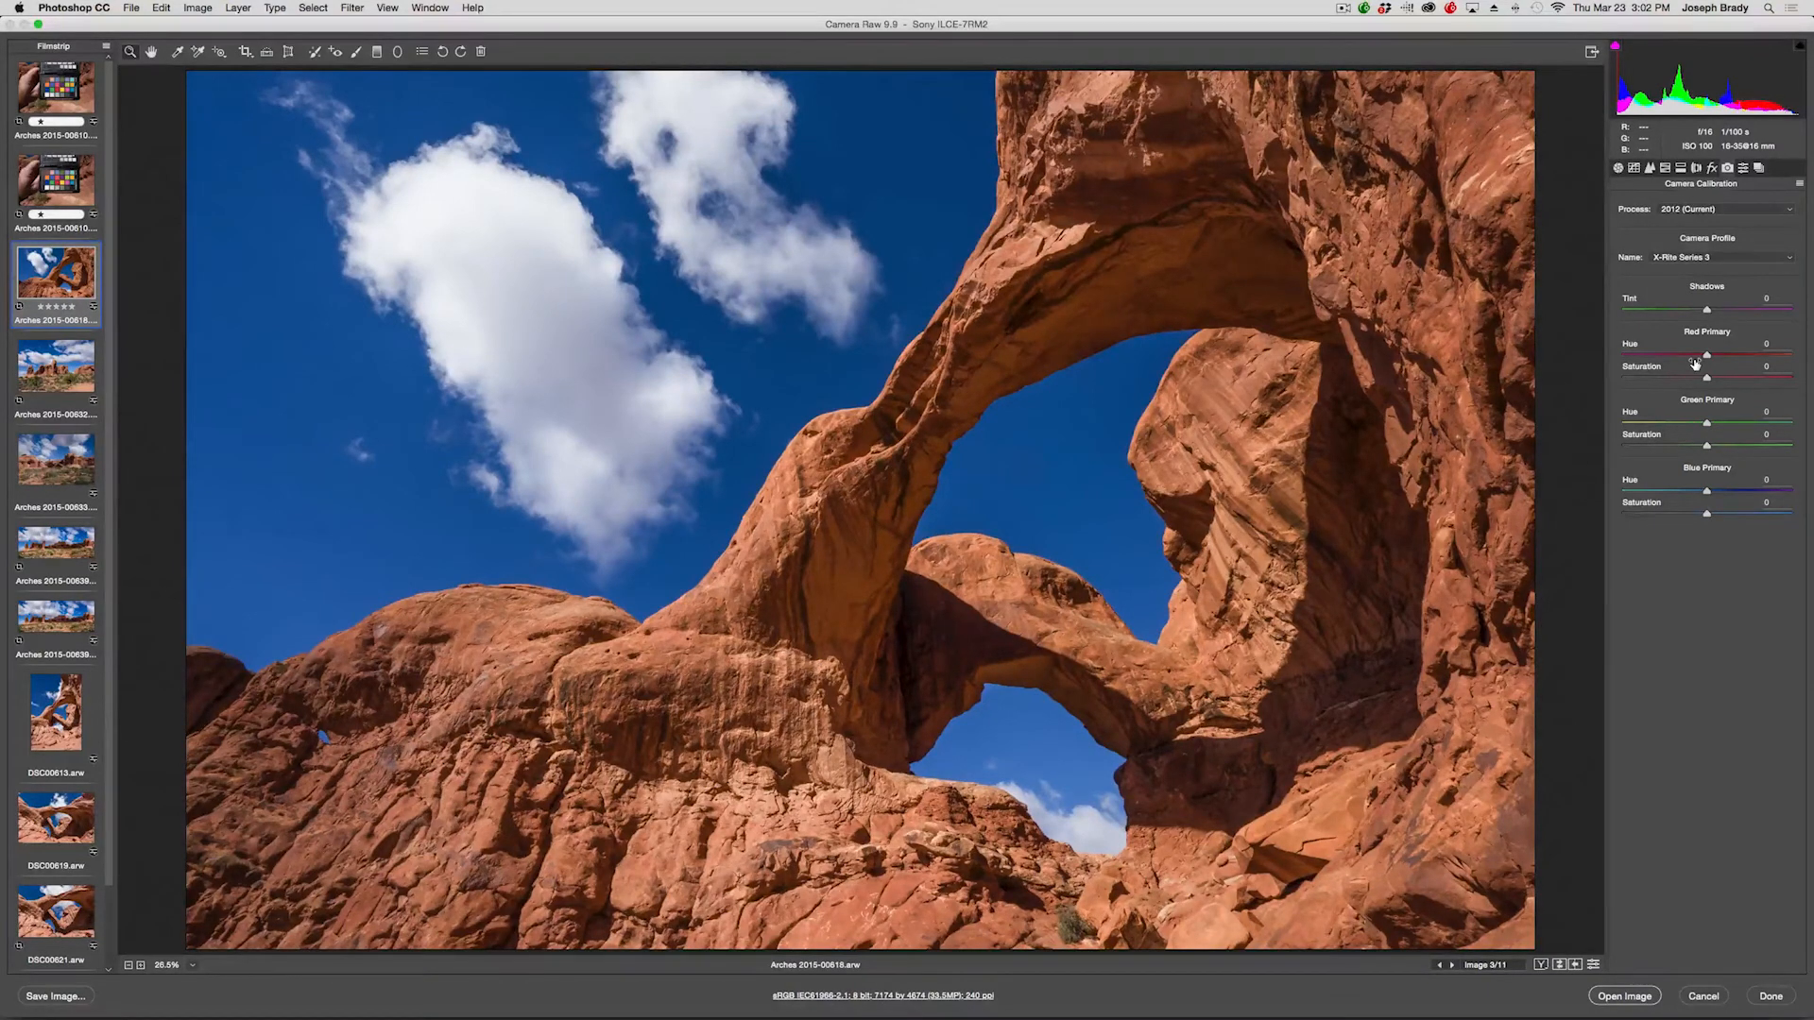
click(1624, 996)
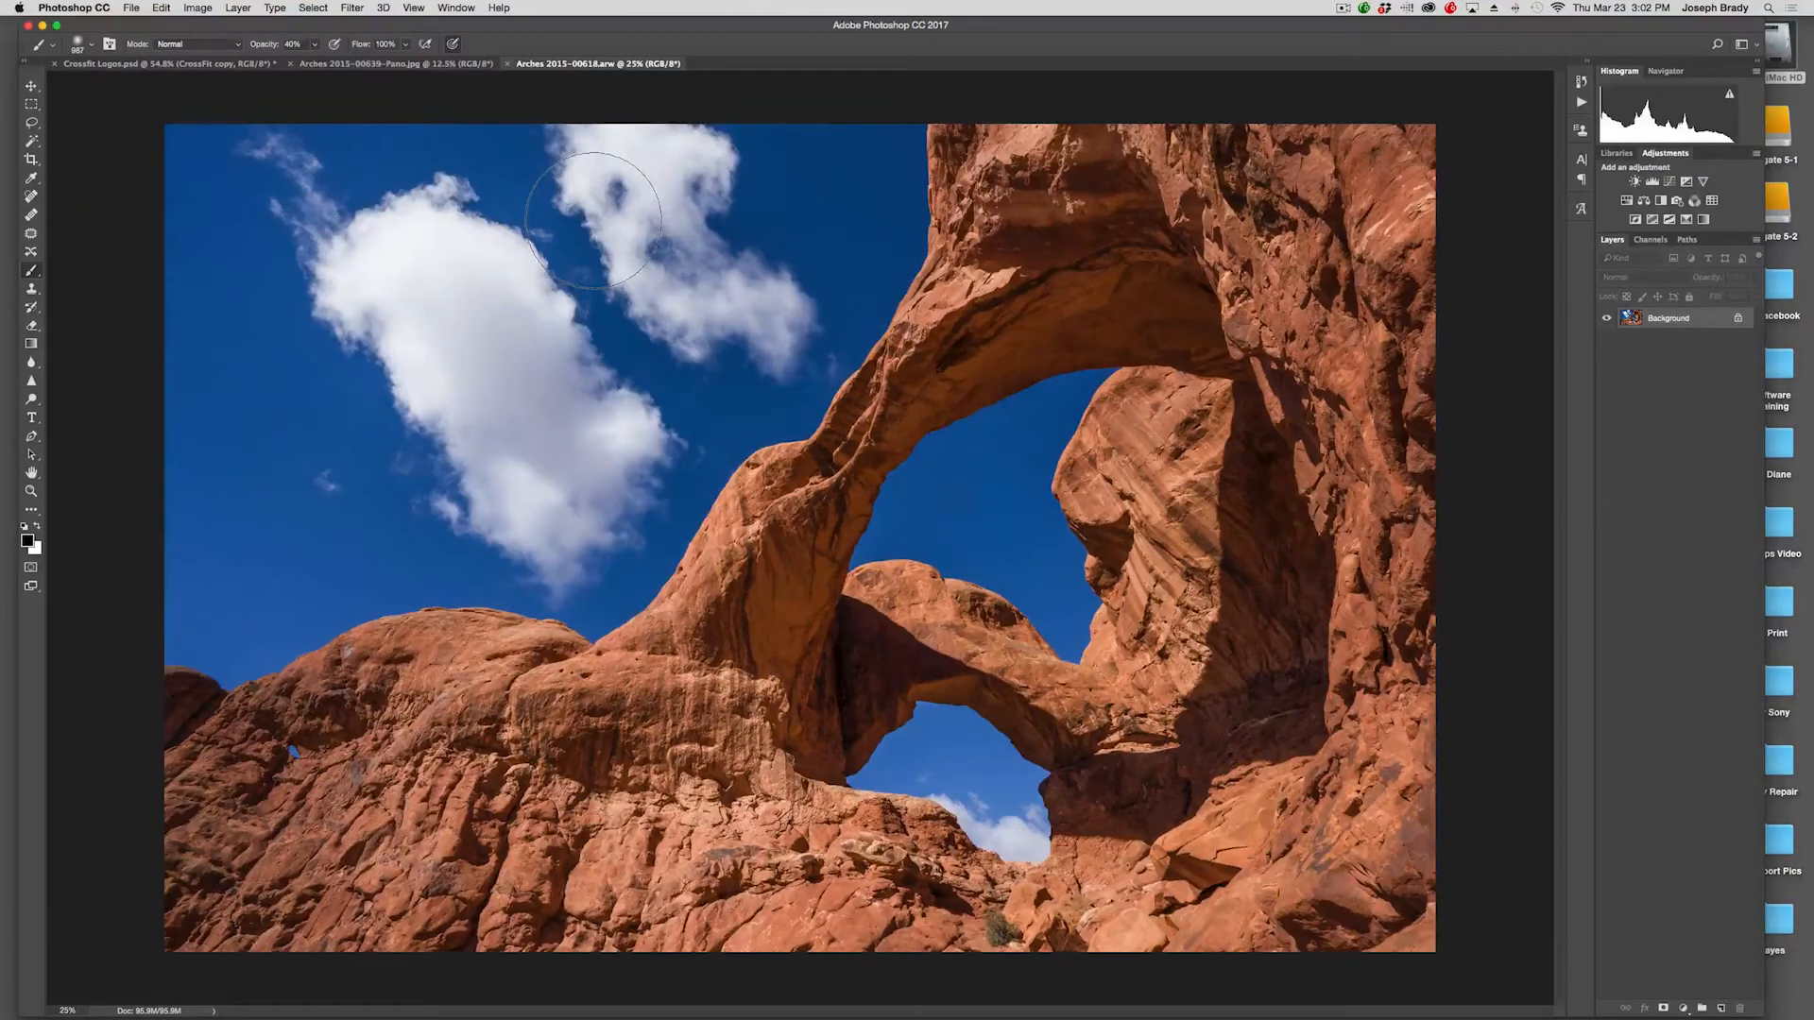
Convert the image to the sRGB IEC61966-2.1 profile.
click(154, 8)
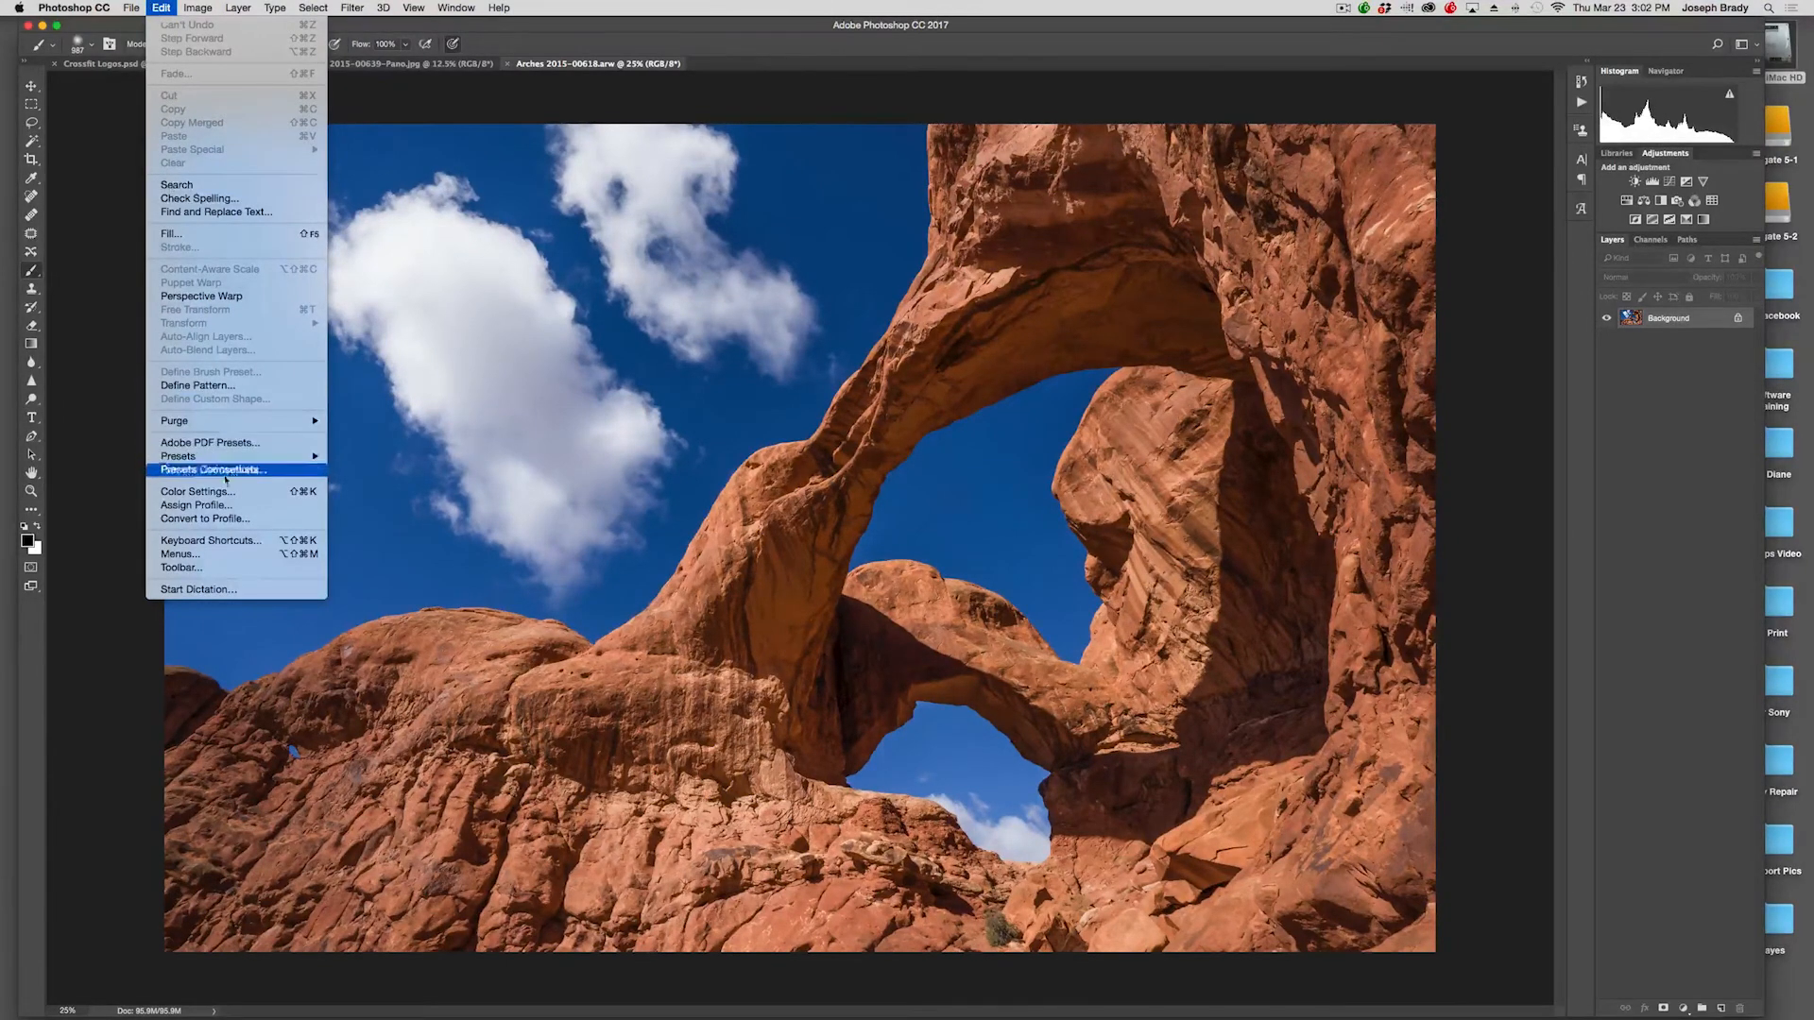
click(215, 519)
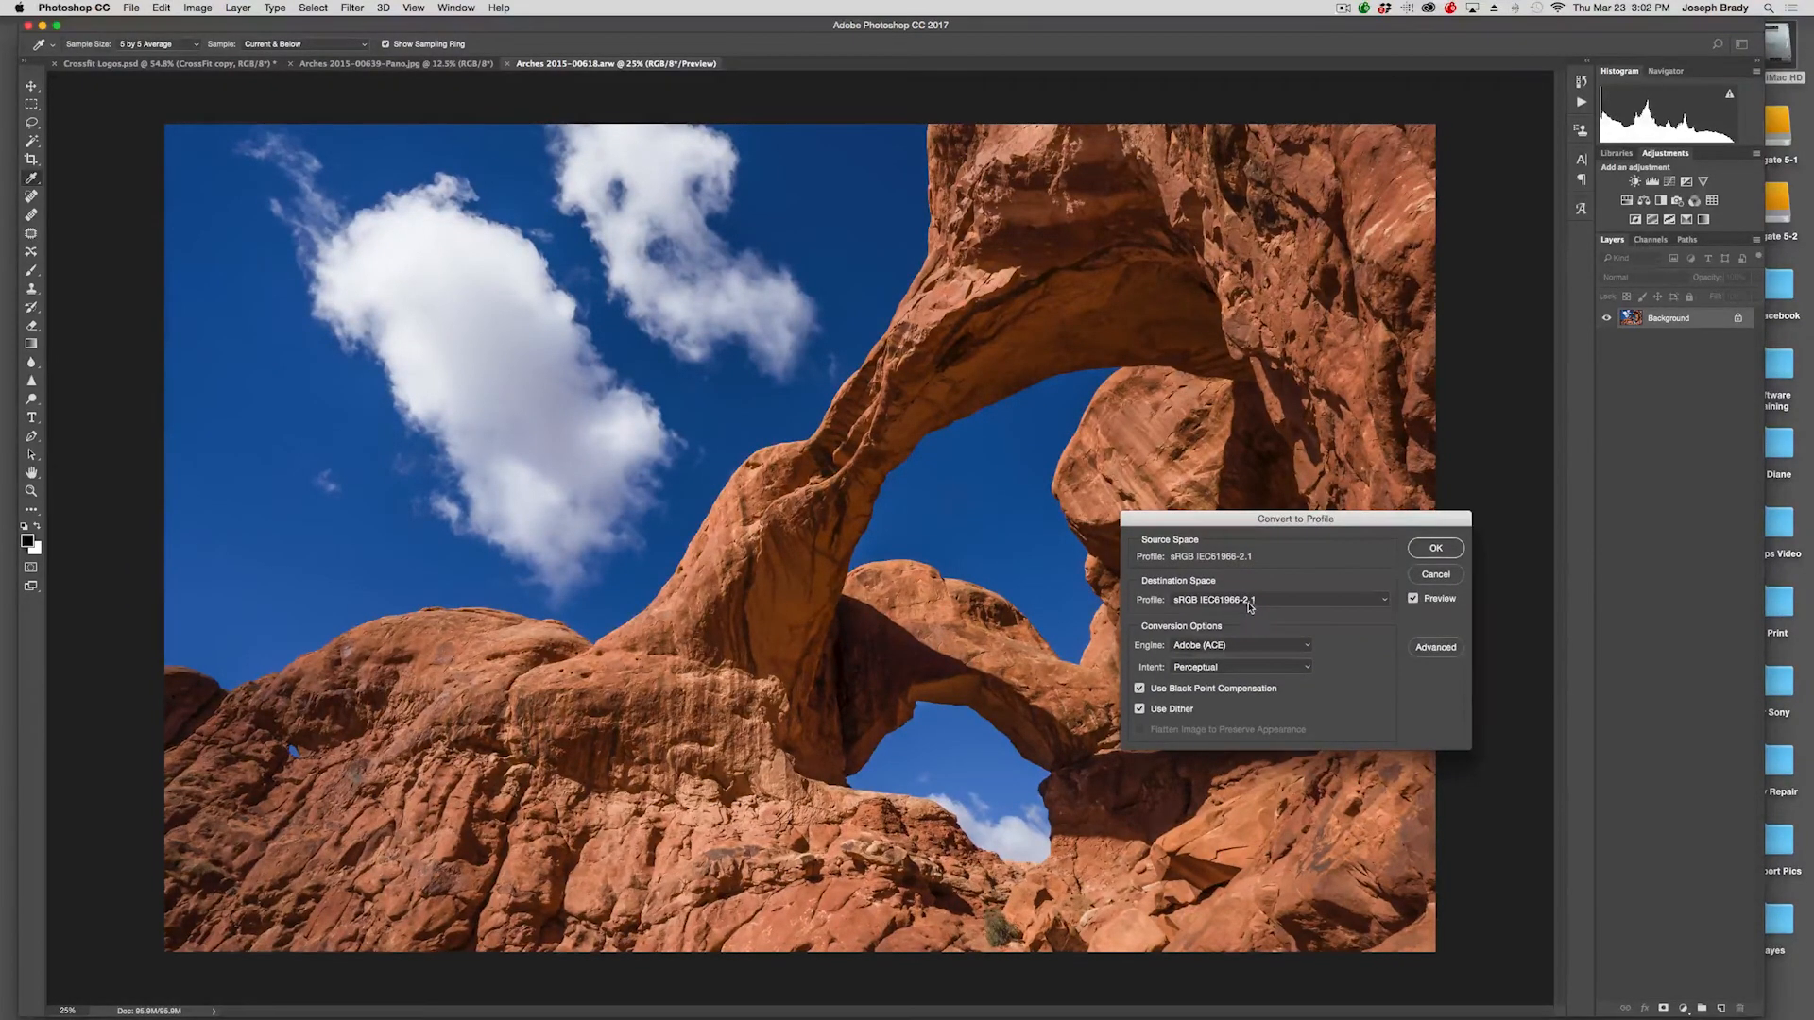
click(1435, 549)
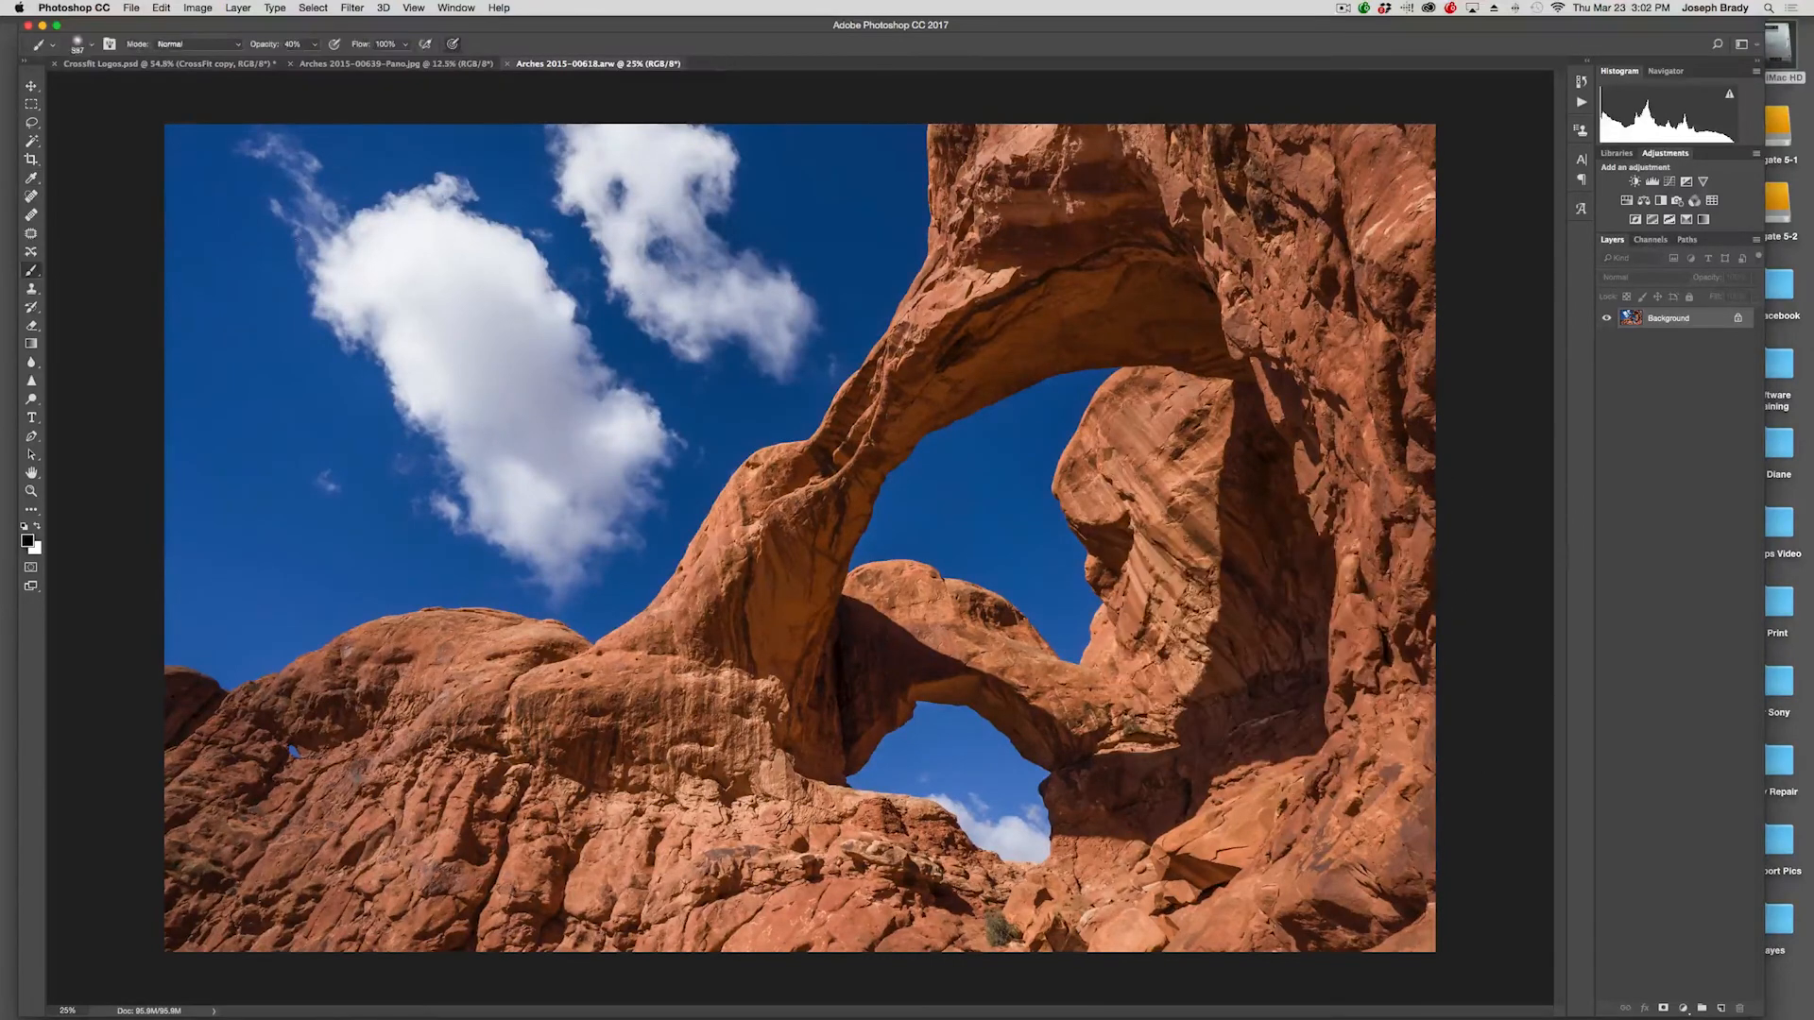
Save the image as a JPEG named Arches 2015-00618 at Maximum quality with Baseline (Standard) format.
click(132, 9)
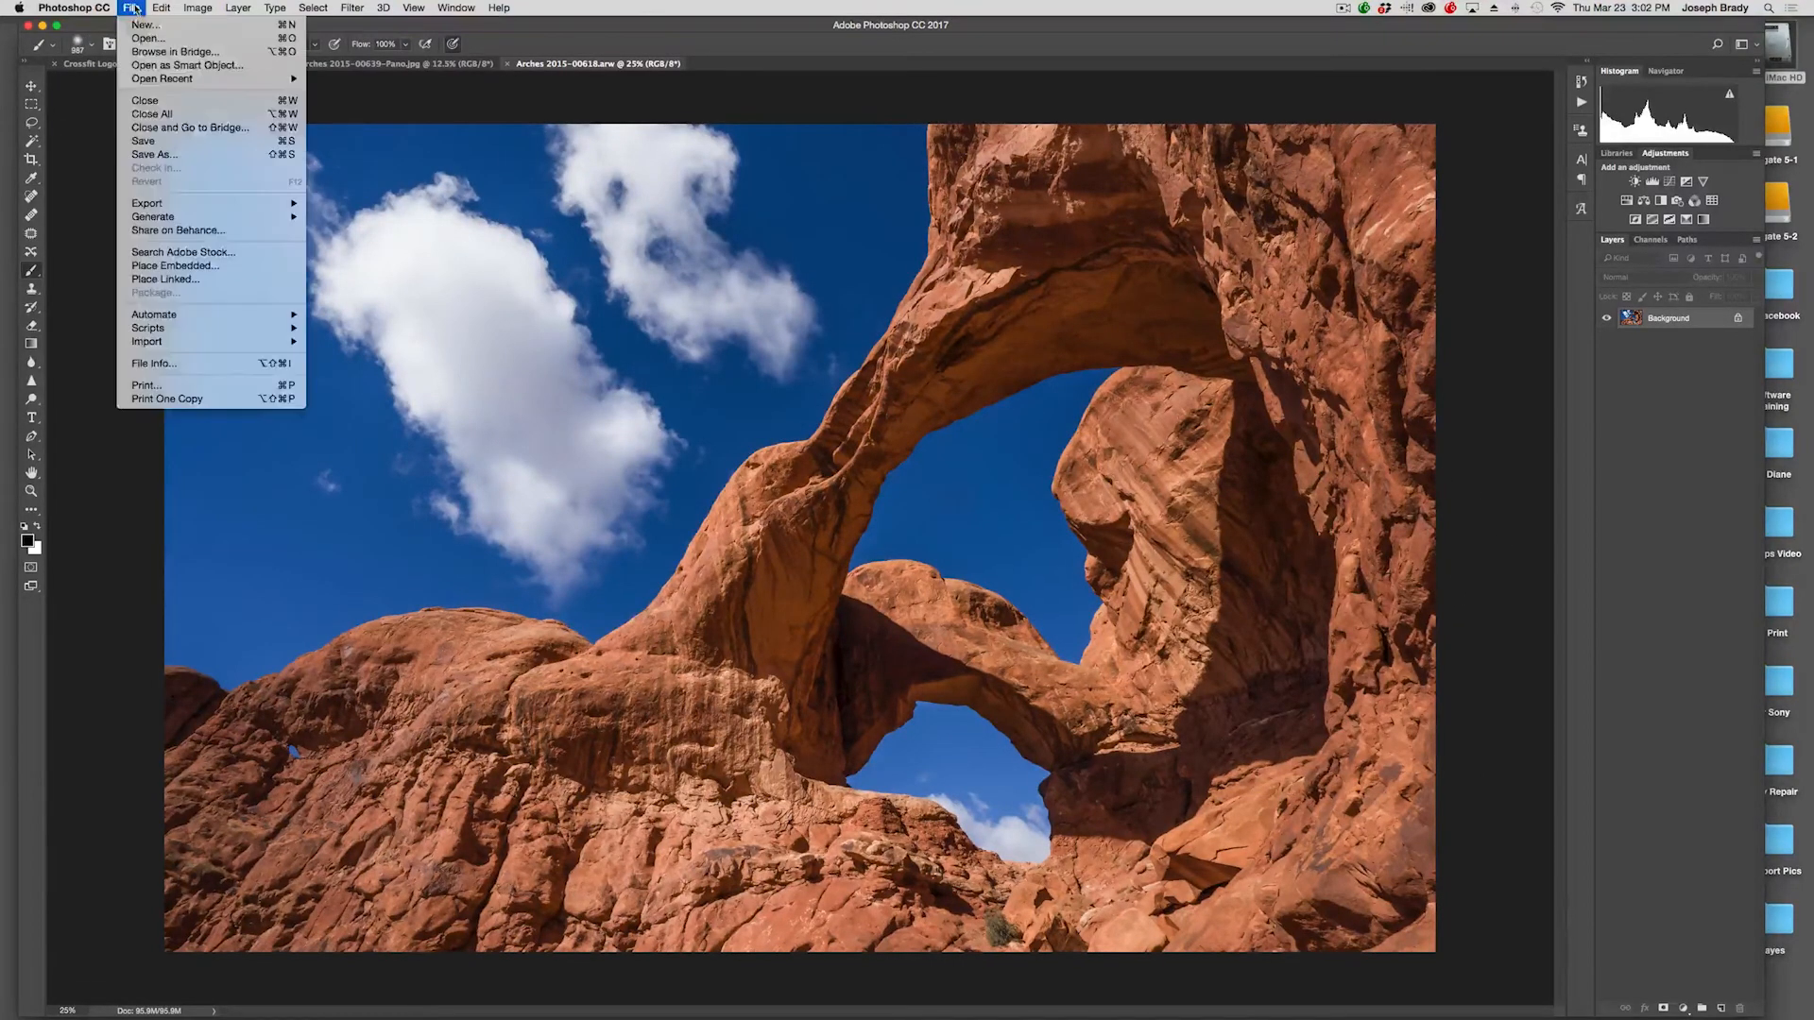
click(151, 154)
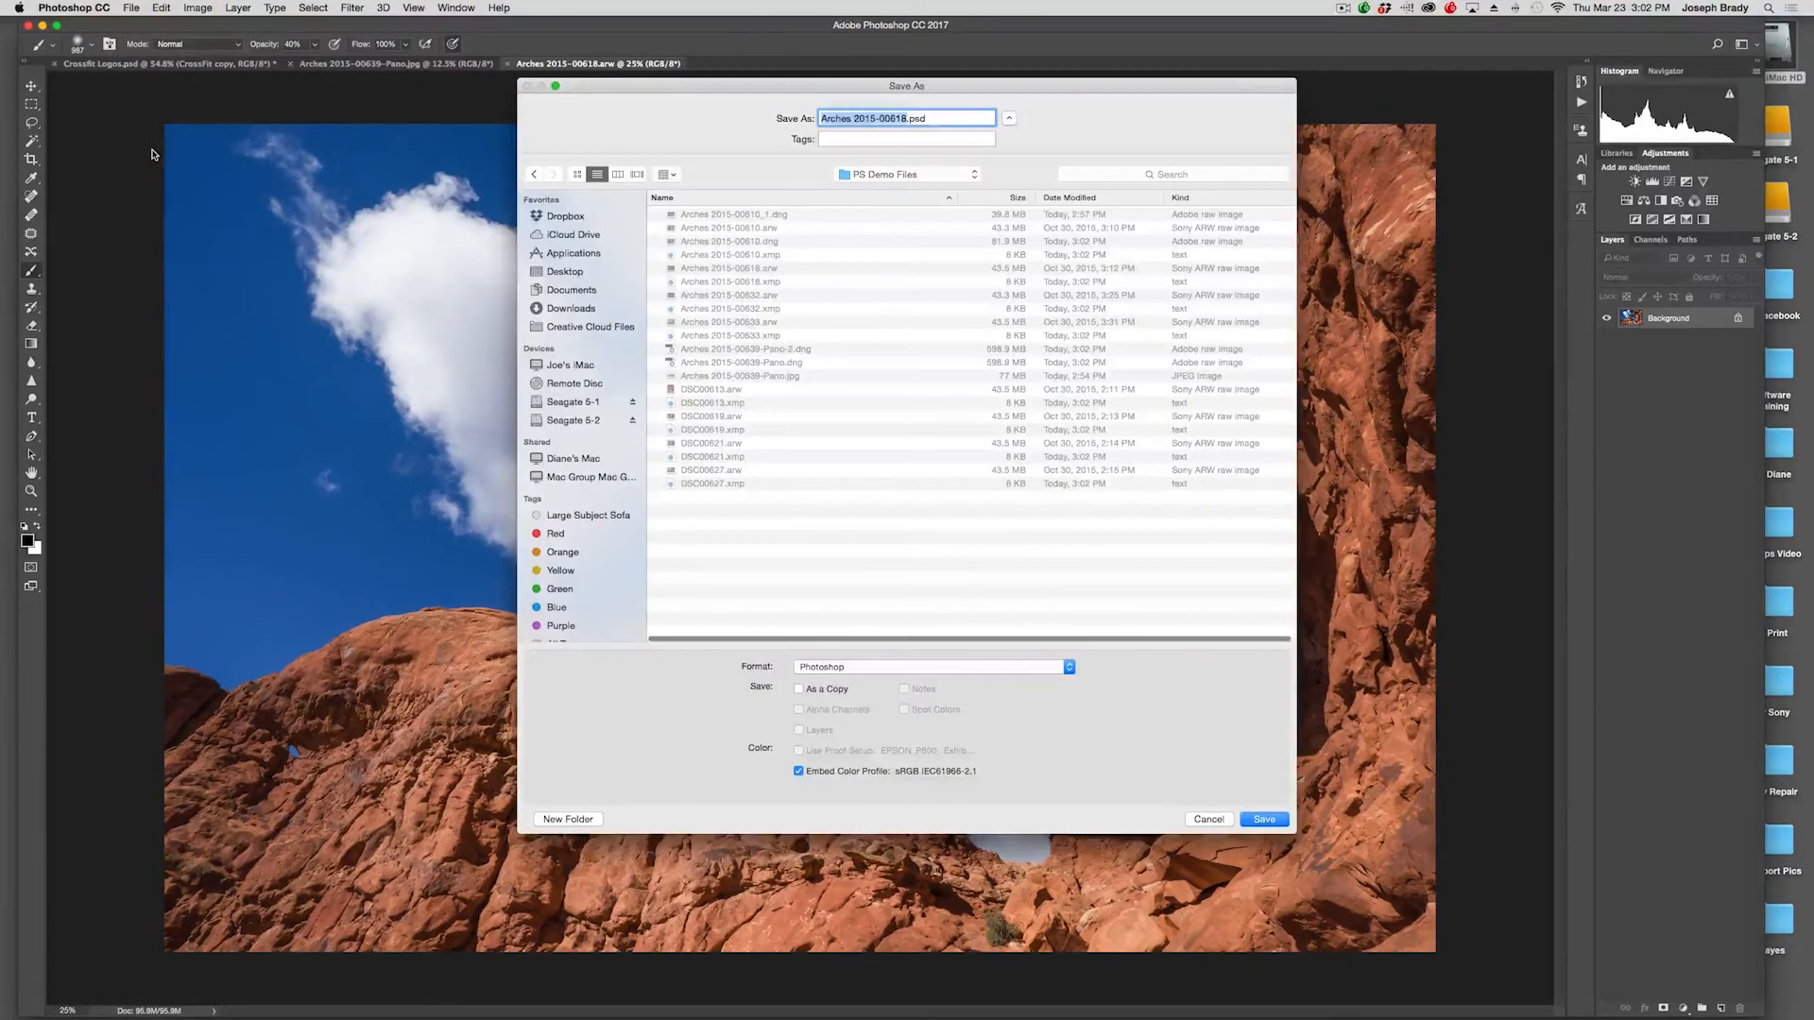
click(898, 667)
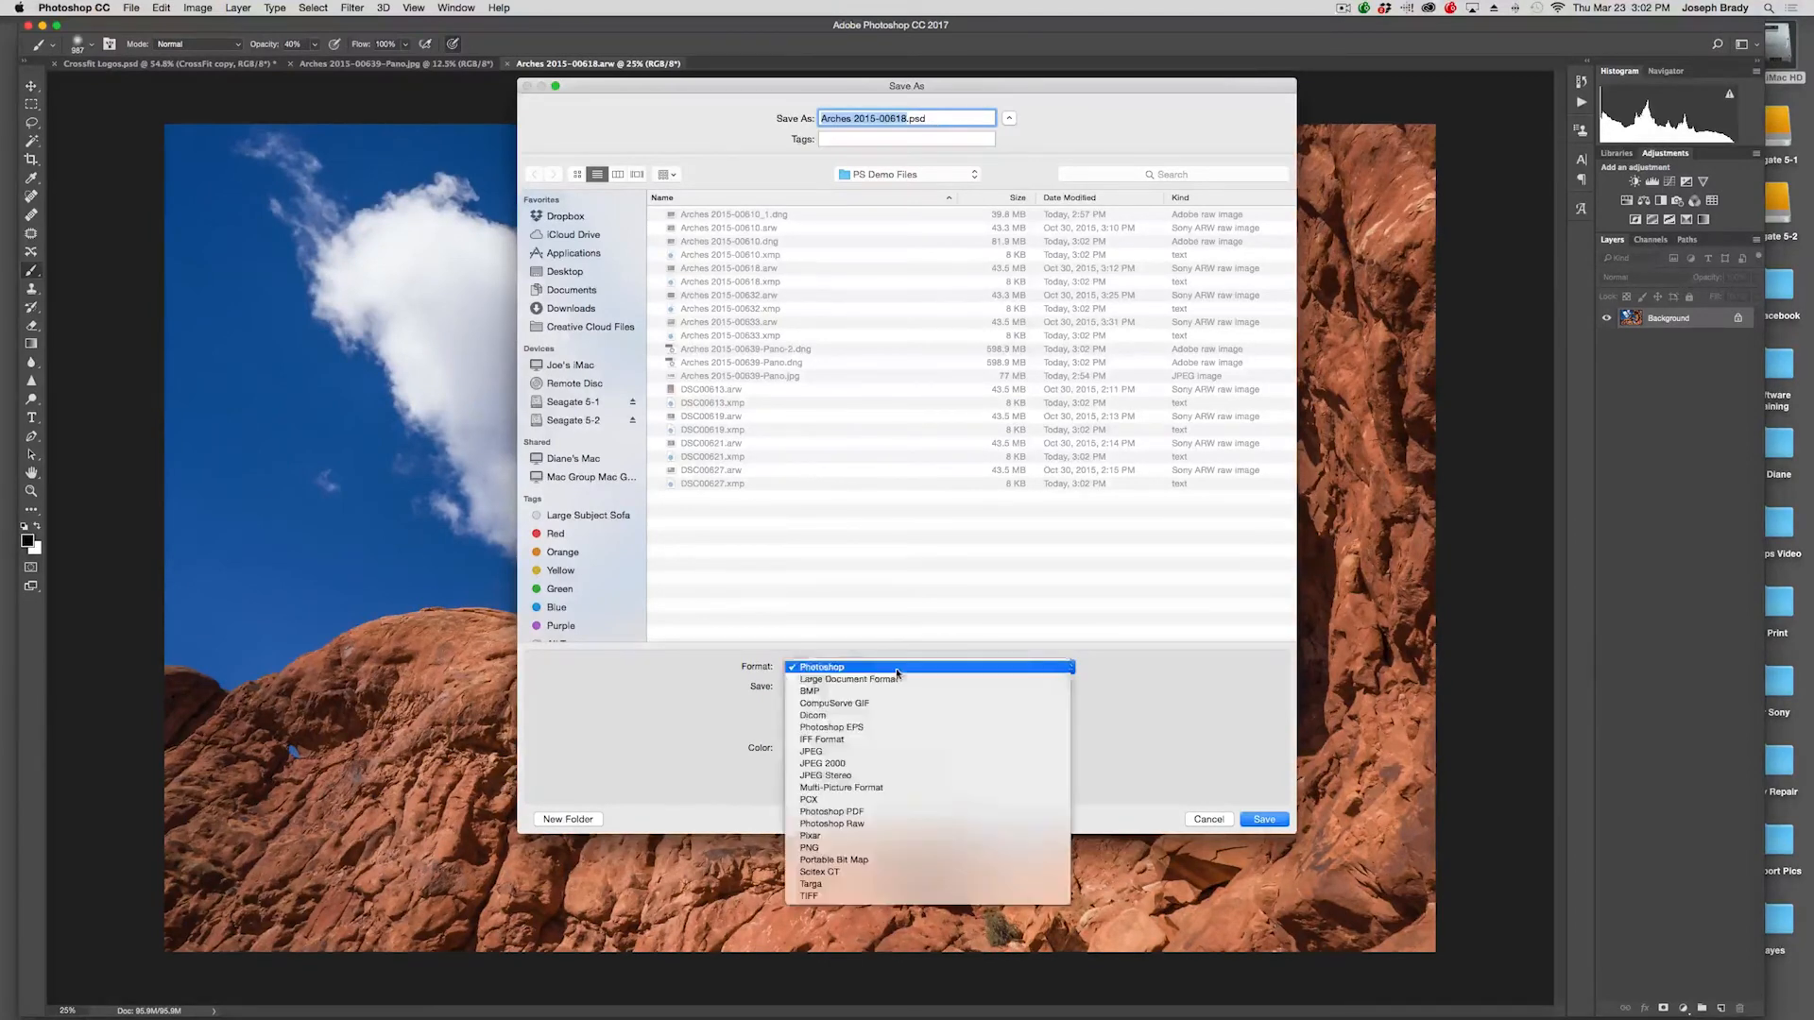
click(883, 751)
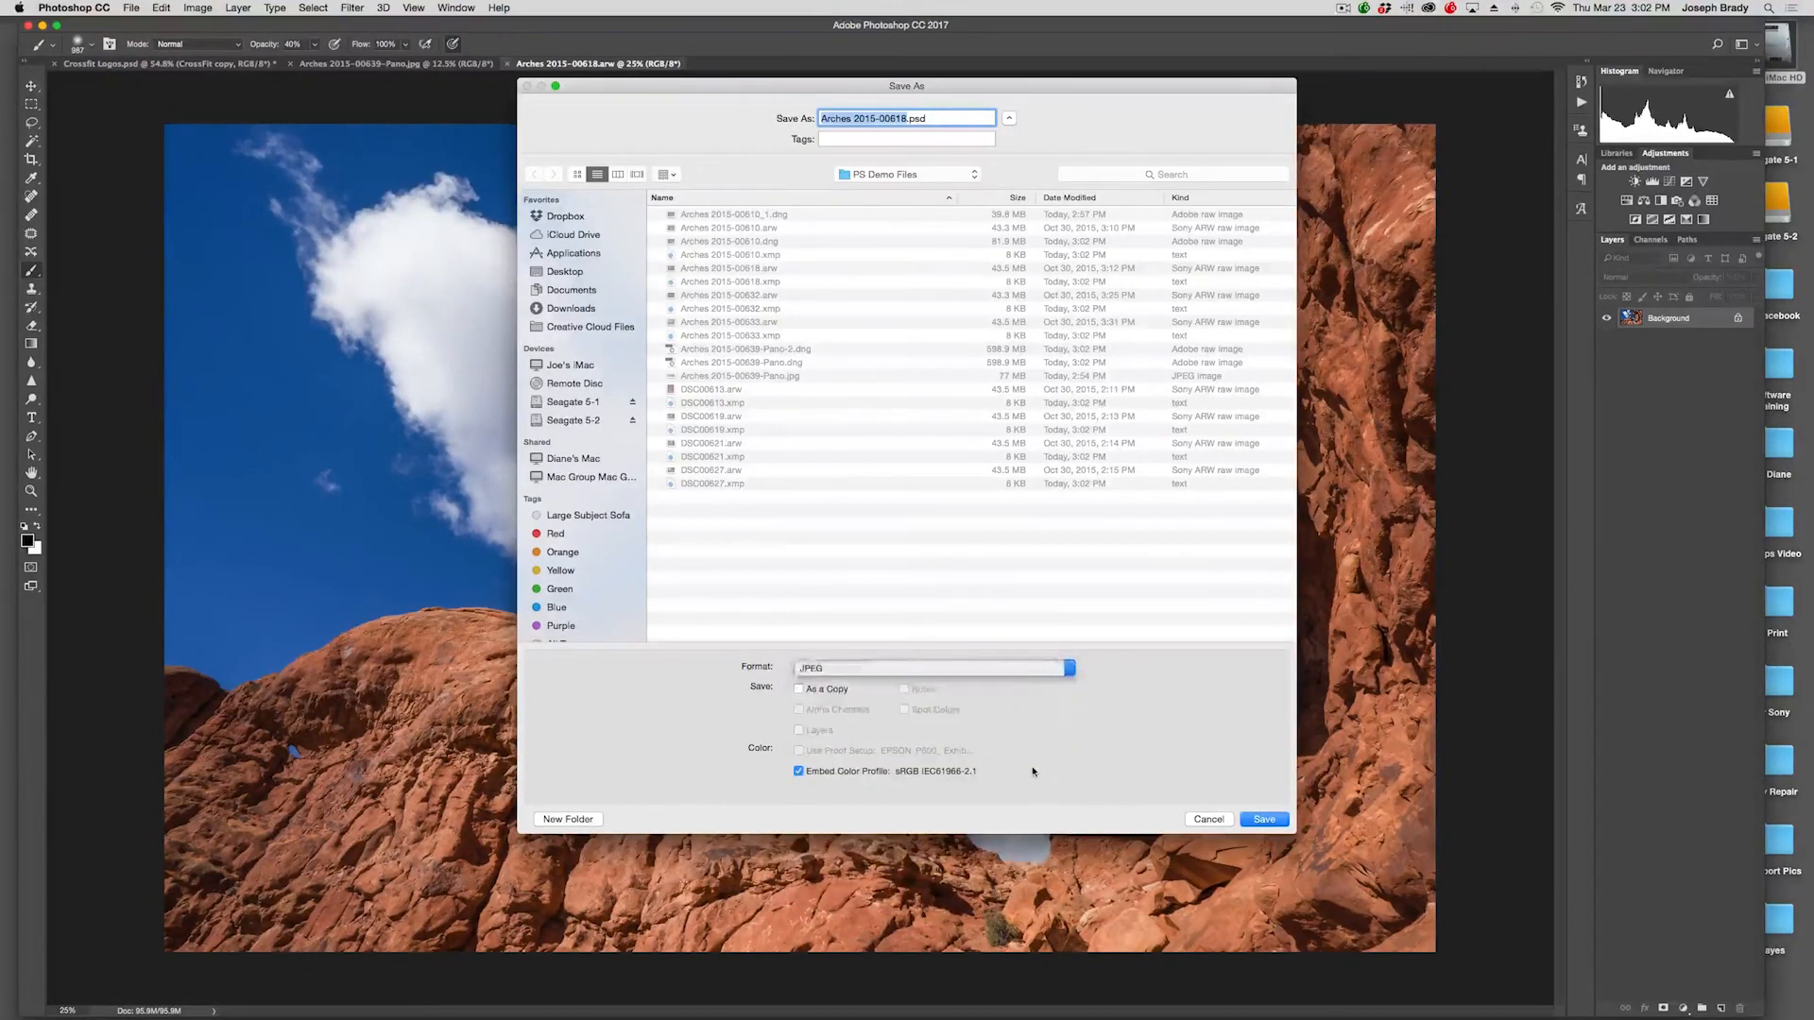
click(1260, 819)
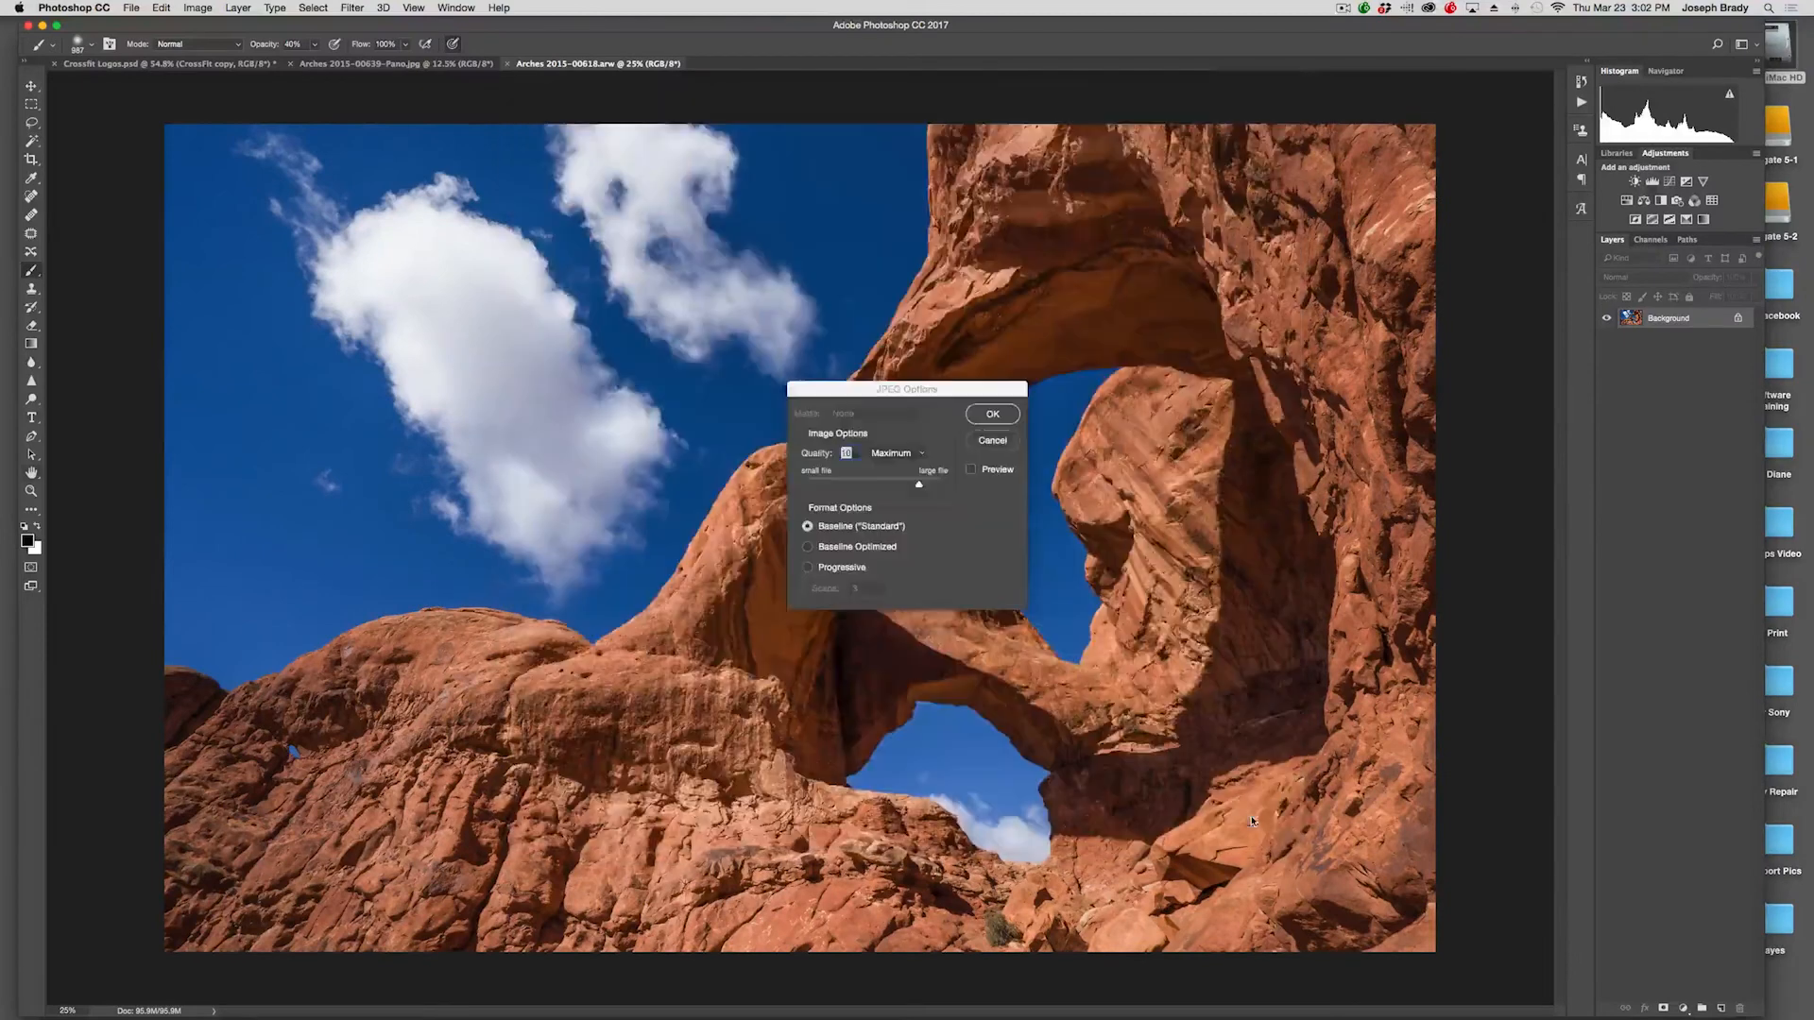
drag(915, 479, 940, 481)
click(984, 415)
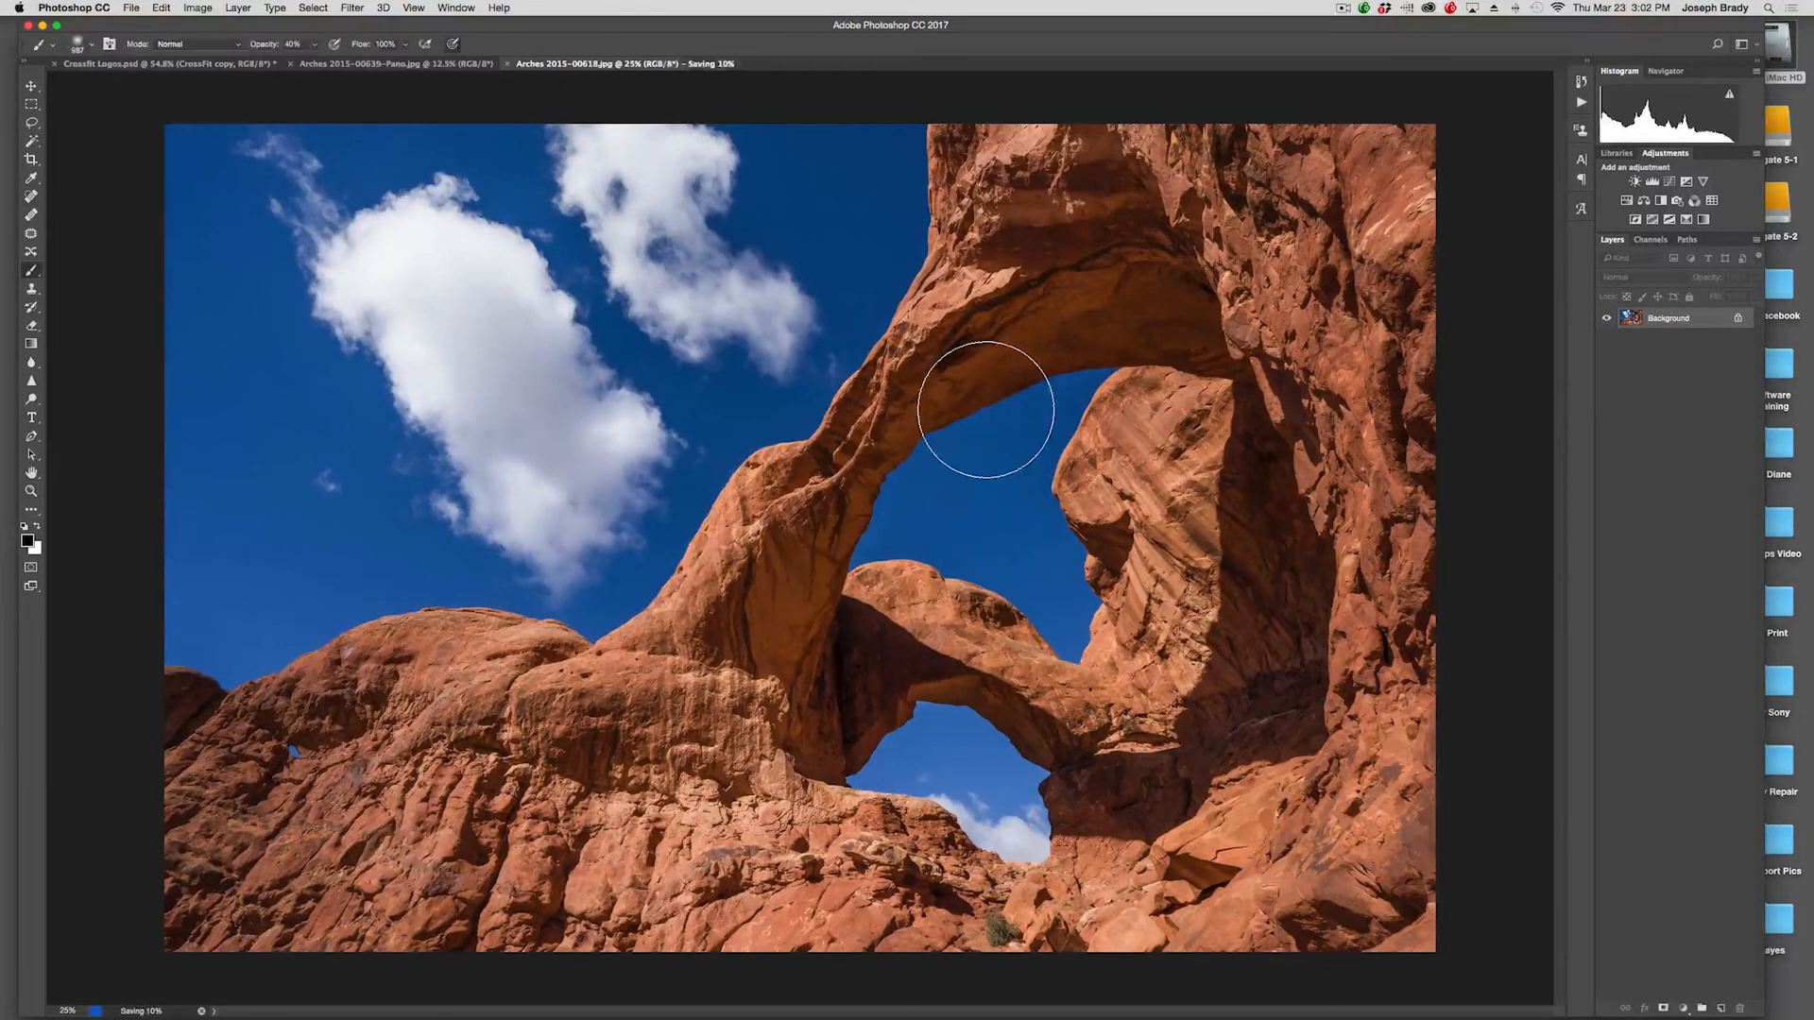